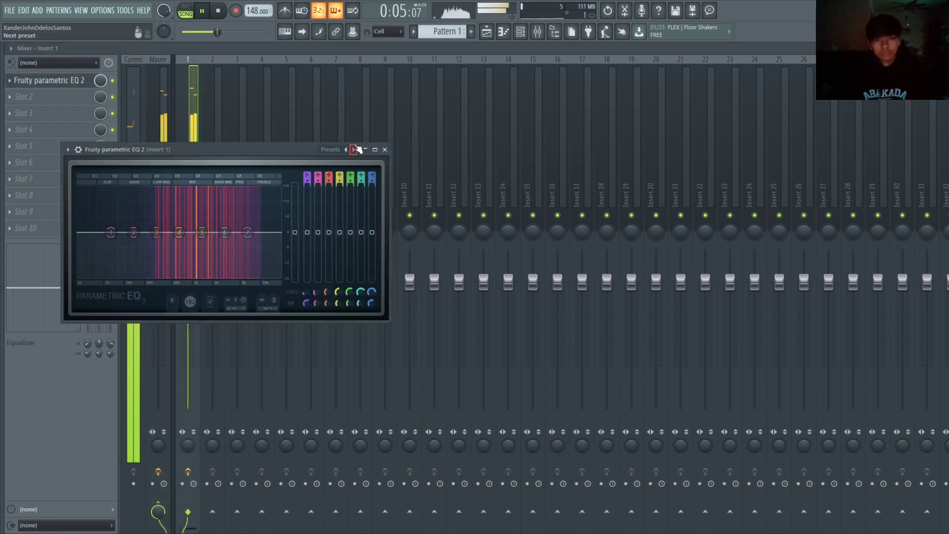
Step: Load the 20Hz + 18kHz cut preset in the Insert 1 Parametric EQ 2, raise the high-pass cutoff and stop playback
{"action": "left_click", "coordinate": [353, 150]}
{"action": "left_click_drag", "start_coordinate": [80, 233], "coordinate": [143, 233]}
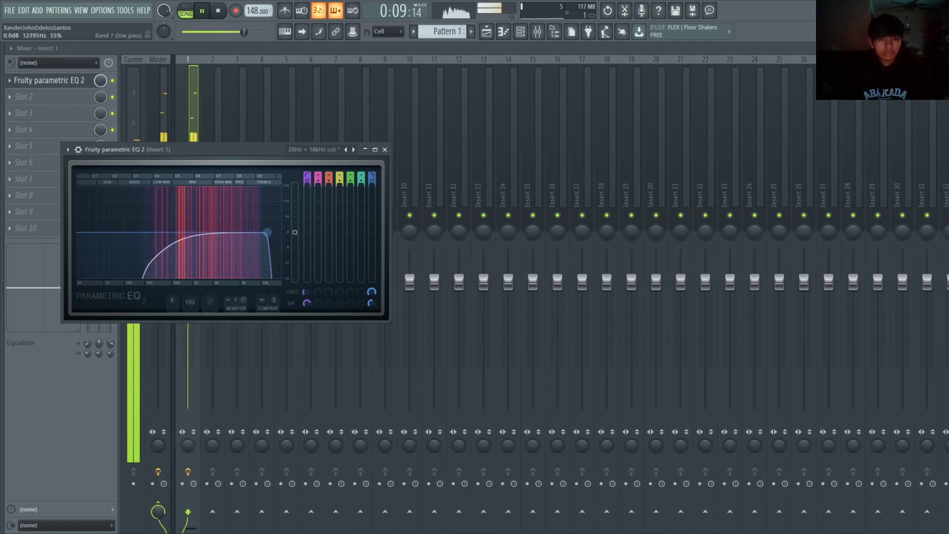
{"action": "left_click", "coordinate": [532, 32]}
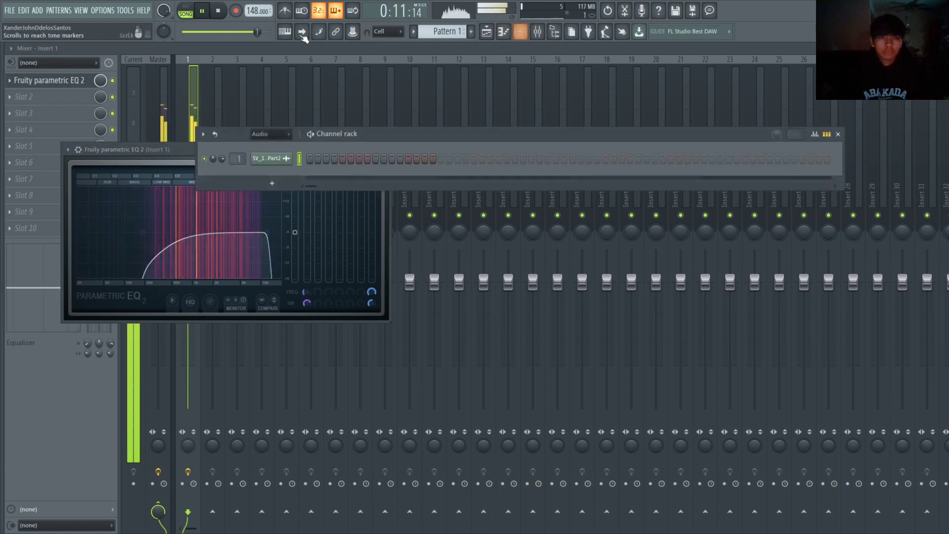
{"action": "key", "text": "space"}
Step: Reopen the equalizer and, during playback, set the high-pass band to about 152 Hz with the low-pass near the spectrum's upper end
{"action": "left_click", "coordinate": [53, 81]}
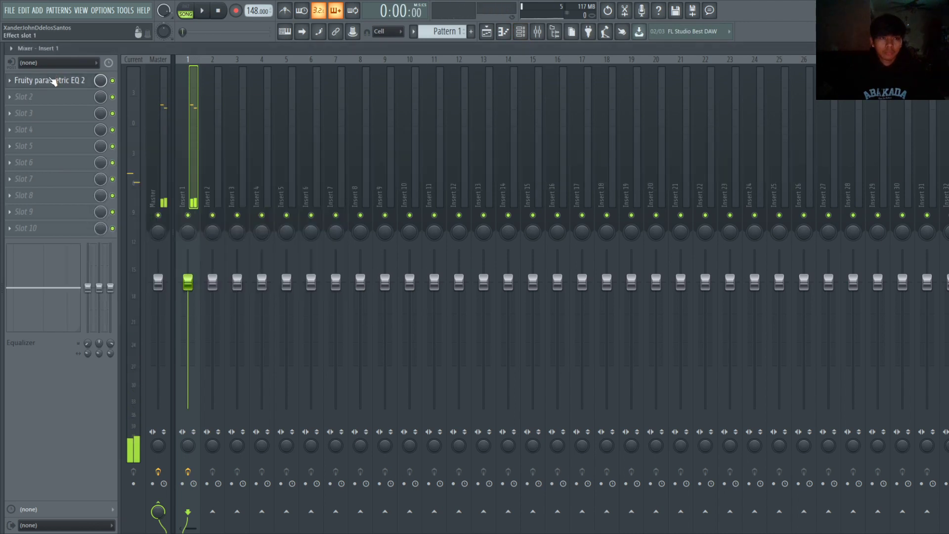
{"action": "left_click", "coordinate": [53, 80]}
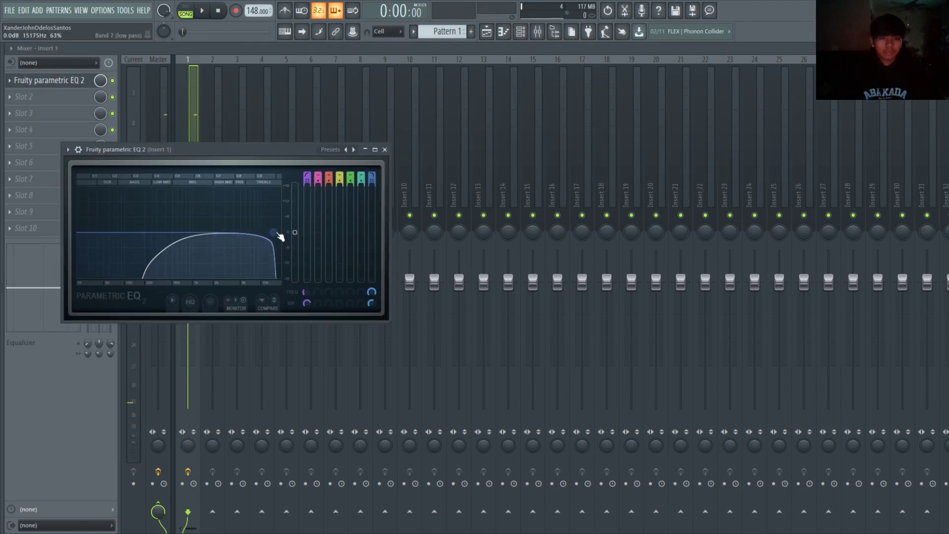
{"action": "key", "text": "space"}
{"action": "left_click_drag", "start_coordinate": [143, 233], "coordinate": [137, 232]}
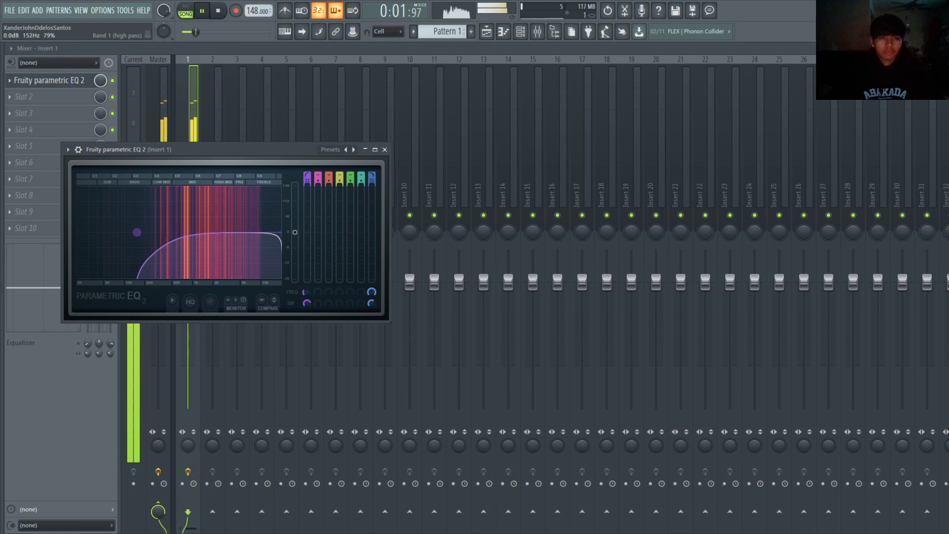
Step: Check the sample settings of the GoodBye Part2 audio clip in the playlist and restart playback
{"action": "left_click", "coordinate": [527, 33]}
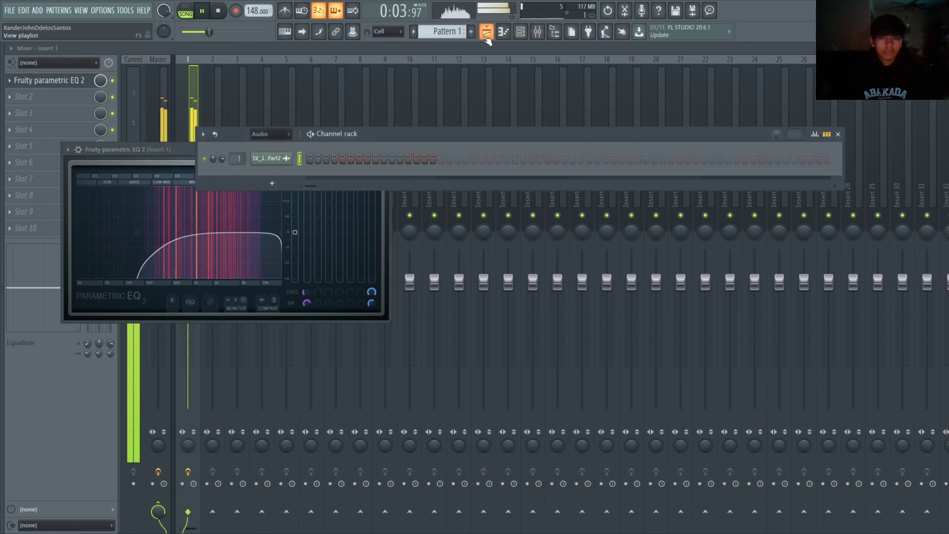
{"action": "left_click", "coordinate": [487, 32]}
{"action": "key", "text": "space"}
{"action": "double_click", "coordinate": [239, 93]}
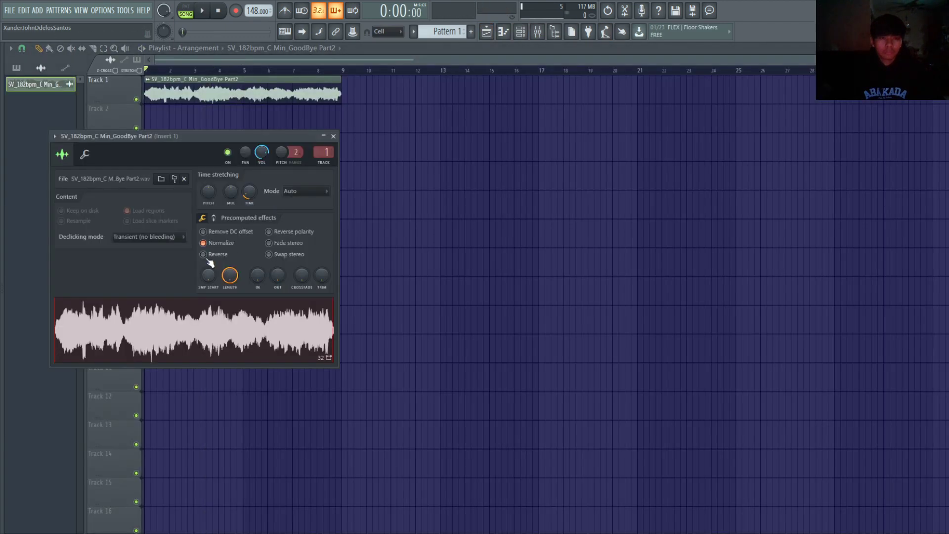
{"action": "left_click", "coordinate": [333, 136]}
{"action": "key", "text": "space"}
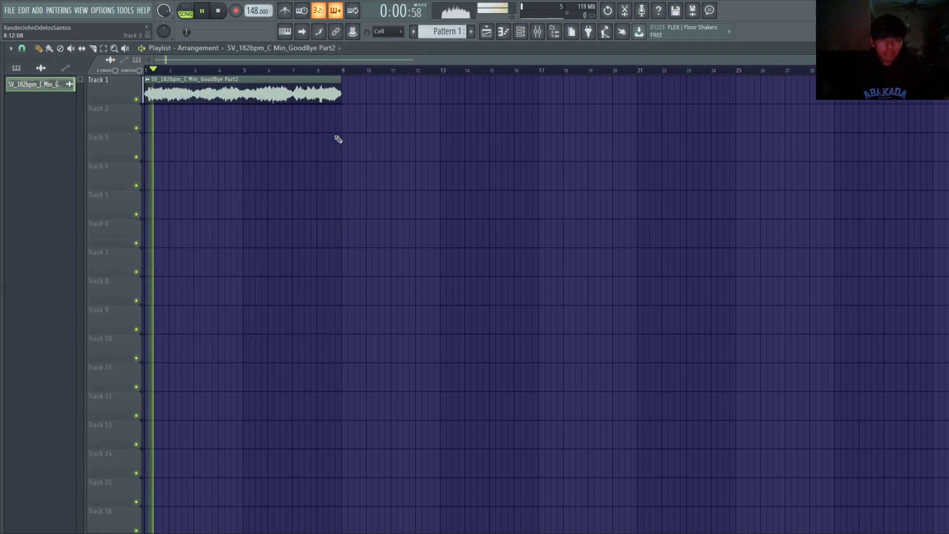
Step: Add a Fruity Slicer channel above Kick in the channel rack's Unsorted group and route it to mixer track 1
{"action": "left_click", "coordinate": [520, 32]}
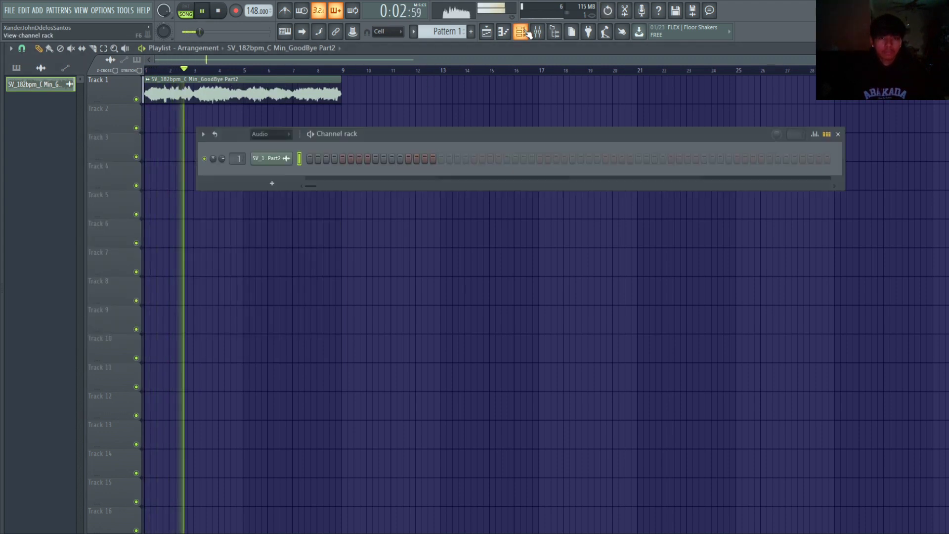
{"action": "left_click", "coordinate": [270, 134]}
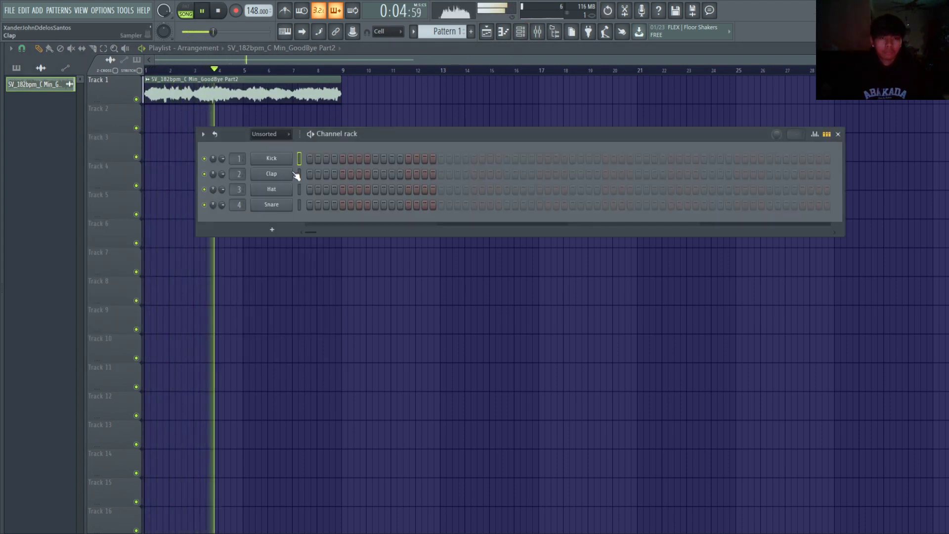
{"action": "left_click_drag", "start_coordinate": [246, 168], "coordinate": [245, 192]}
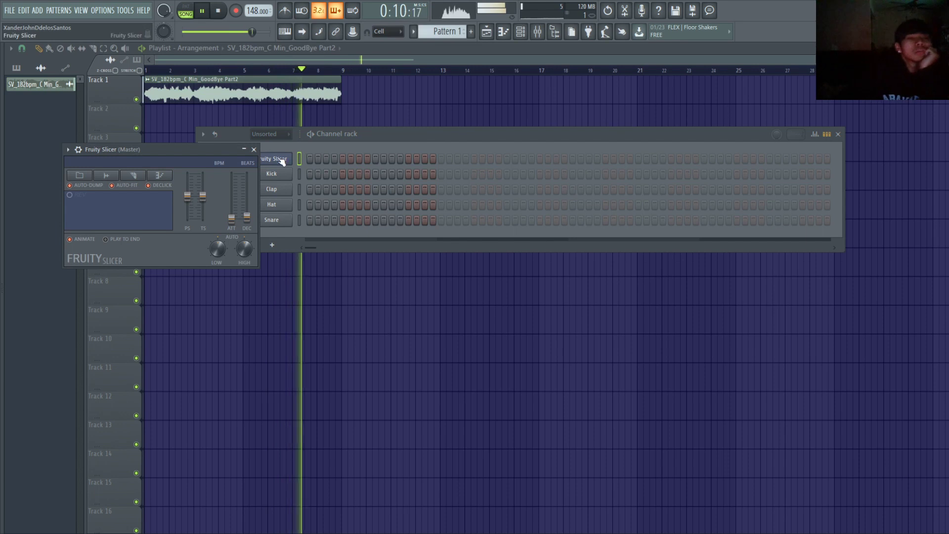
{"action": "left_click", "coordinate": [253, 149]}
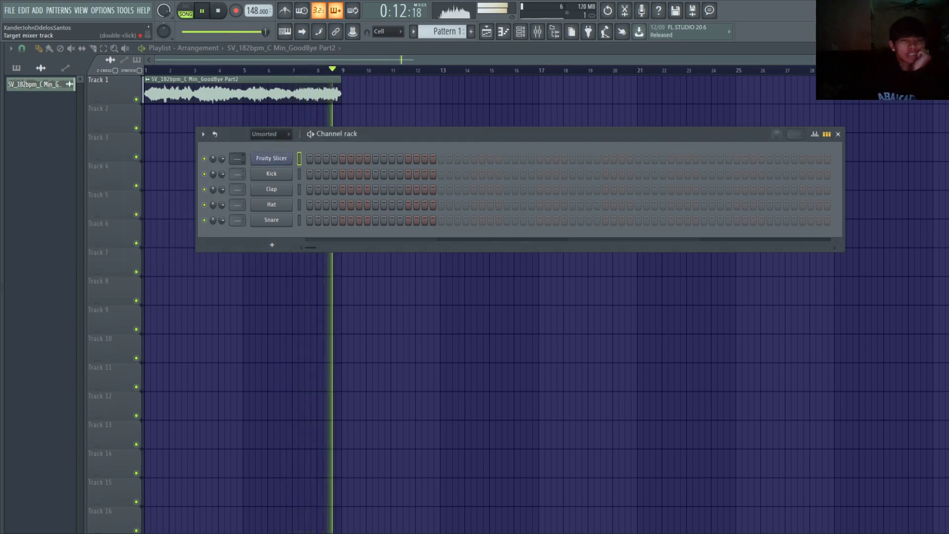
{"action": "scroll", "coordinate": [238, 159], "scroll_direction": "up", "scroll_amount": 1}
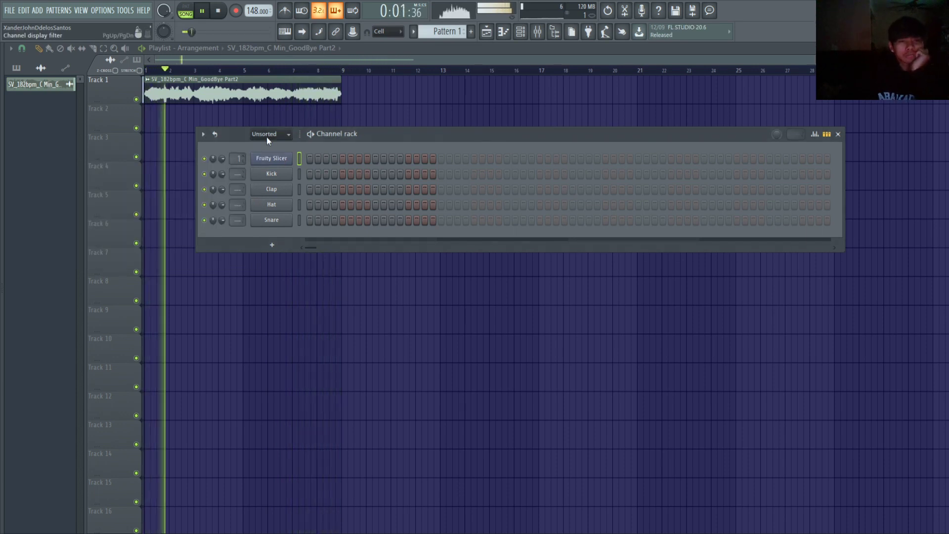
Step: Show all channels and load the SV_182bpm_C Min_GoodBye Part2 sample from its audio clip channel into Fruity Slicer
{"action": "scroll", "coordinate": [266, 134], "scroll_direction": "up", "scroll_amount": 1}
{"action": "left_click", "coordinate": [283, 236]}
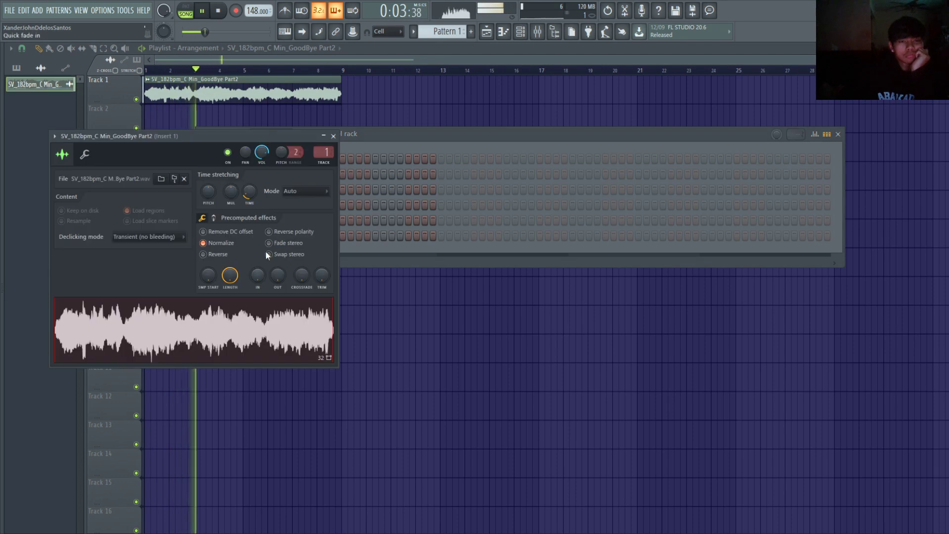
{"action": "left_click", "coordinate": [330, 136]}
{"action": "key", "text": "space"}
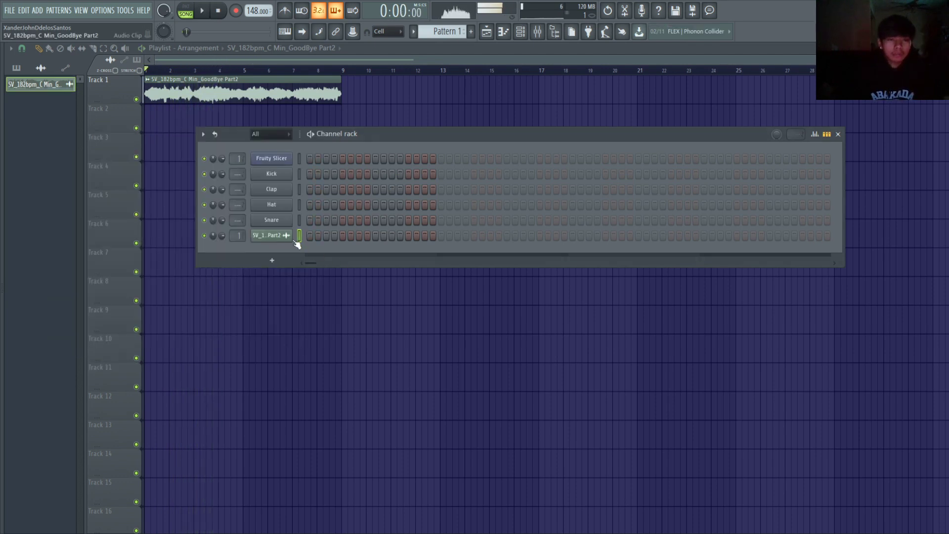
{"action": "left_click", "coordinate": [285, 239]}
{"action": "left_click_drag", "start_coordinate": [218, 137], "coordinate": [548, 124]}
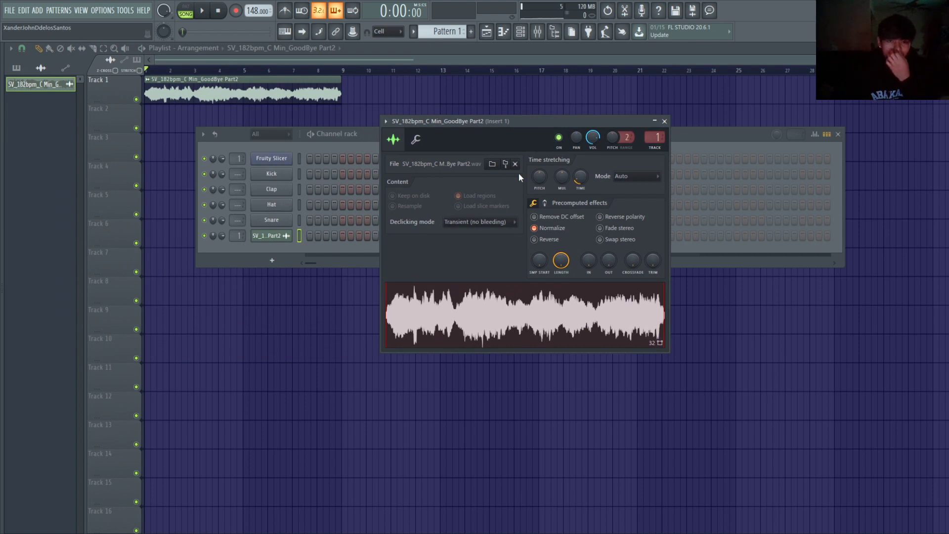
{"action": "left_click", "coordinate": [509, 314]}
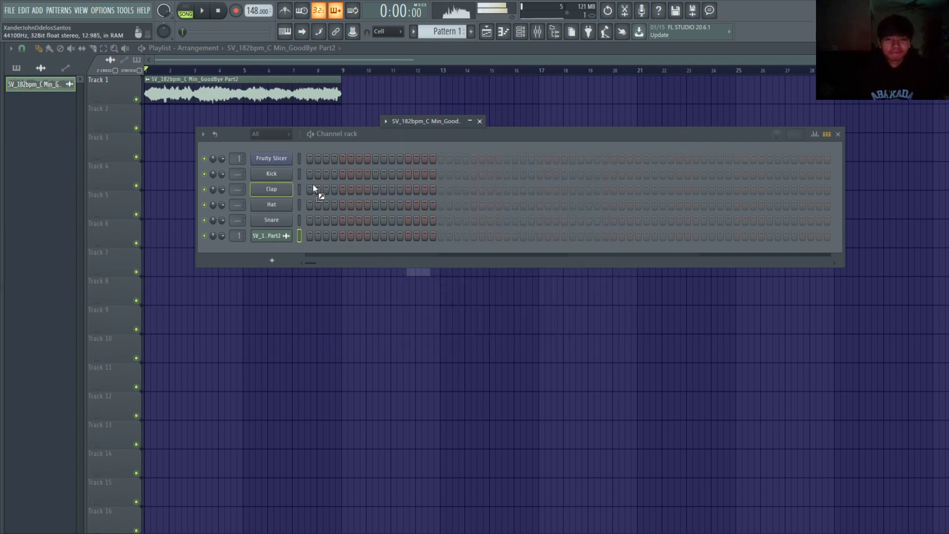
{"action": "left_click_drag", "start_coordinate": [278, 161], "coordinate": [278, 162]}
{"action": "left_click", "coordinate": [282, 157]}
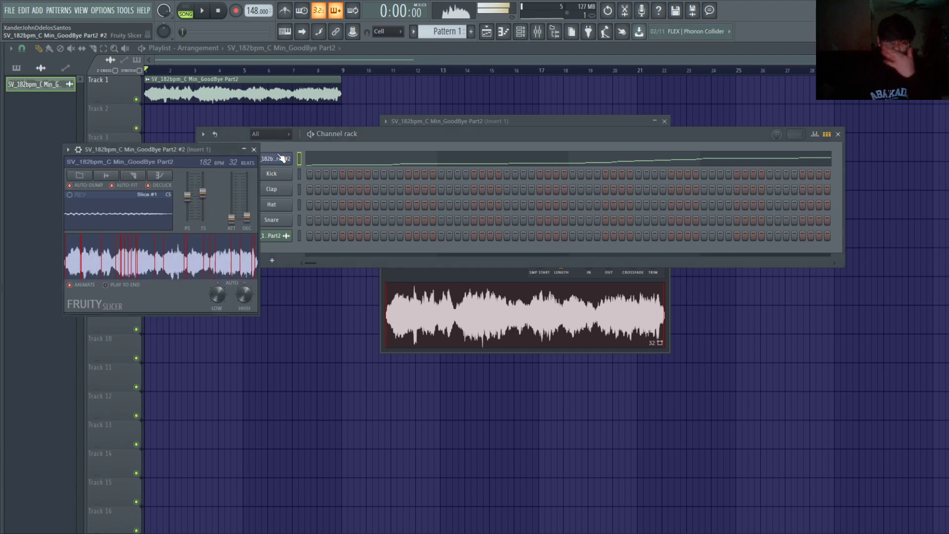
{"action": "left_click", "coordinate": [255, 146]}
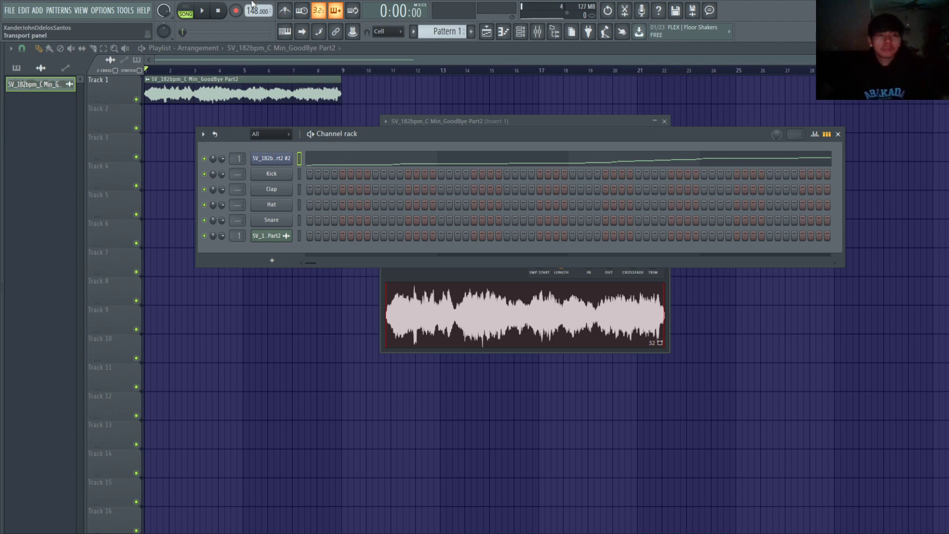
Step: Place Pattern 1 at the start of Track 2 and delete the audio clip from Track 1
{"action": "left_click", "coordinate": [316, 117]}
{"action": "right_click", "coordinate": [319, 117]}
{"action": "left_click", "coordinate": [347, 139]}
{"action": "left_click_drag", "start_coordinate": [347, 136], "coordinate": [124, 109]}
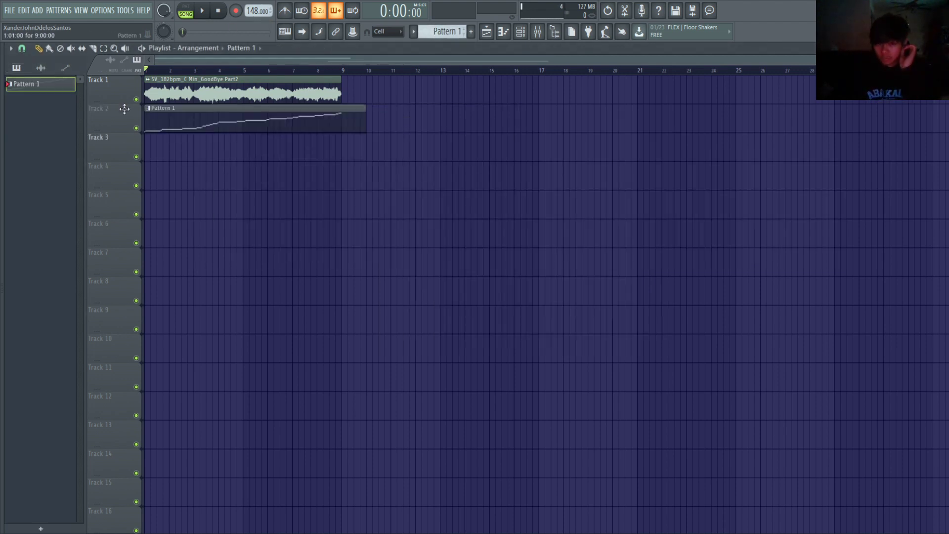
{"action": "right_click", "coordinate": [196, 89]}
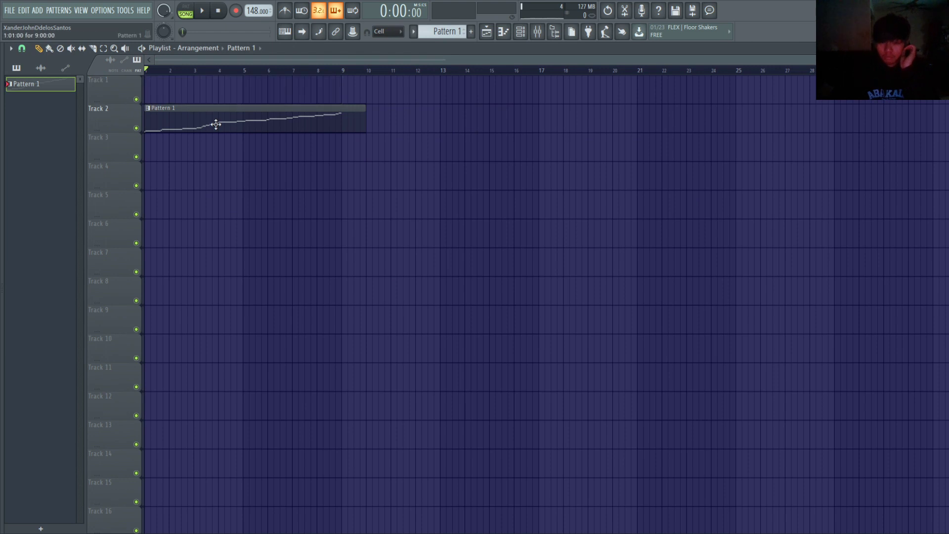
Step: Clear the slicer channel's dumped notes from Pattern 1 and route the channel to mixer track 1
{"action": "left_click", "coordinate": [521, 35]}
{"action": "right_click", "coordinate": [464, 160]}
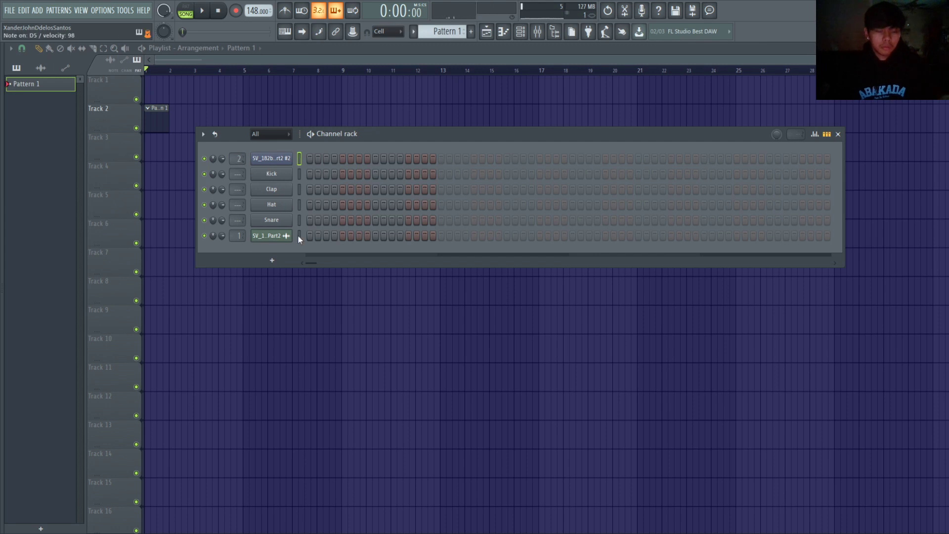
{"action": "left_click", "coordinate": [535, 39]}
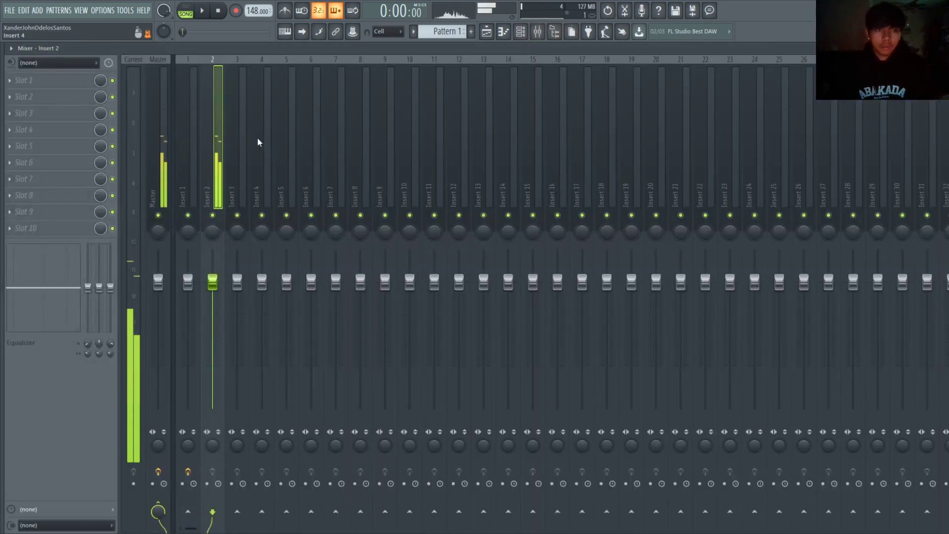
{"action": "left_click", "coordinate": [520, 31]}
{"action": "scroll", "coordinate": [237, 159], "scroll_direction": "down", "scroll_amount": 1}
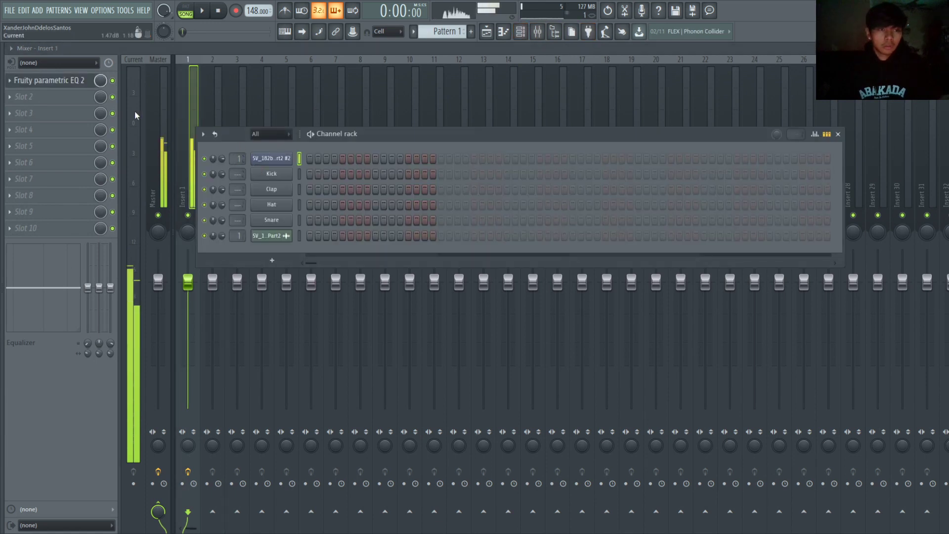
Step: Add Fruity Compressor to slot 2 of Insert 1 with a threshold of -45.3 dB and a gain of 14.0 dB
{"action": "key", "text": "F6"}
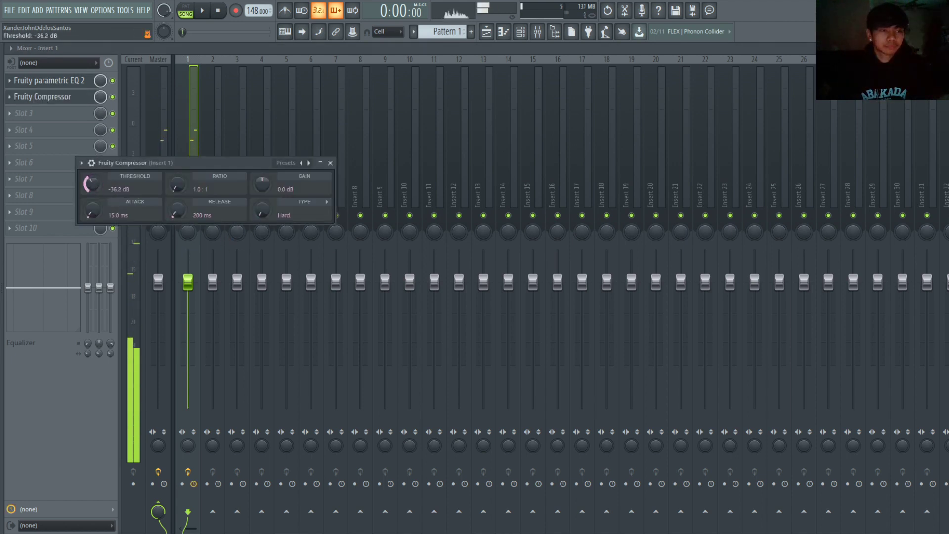
{"action": "left_click_drag", "start_coordinate": [263, 184], "coordinate": [263, 168]}
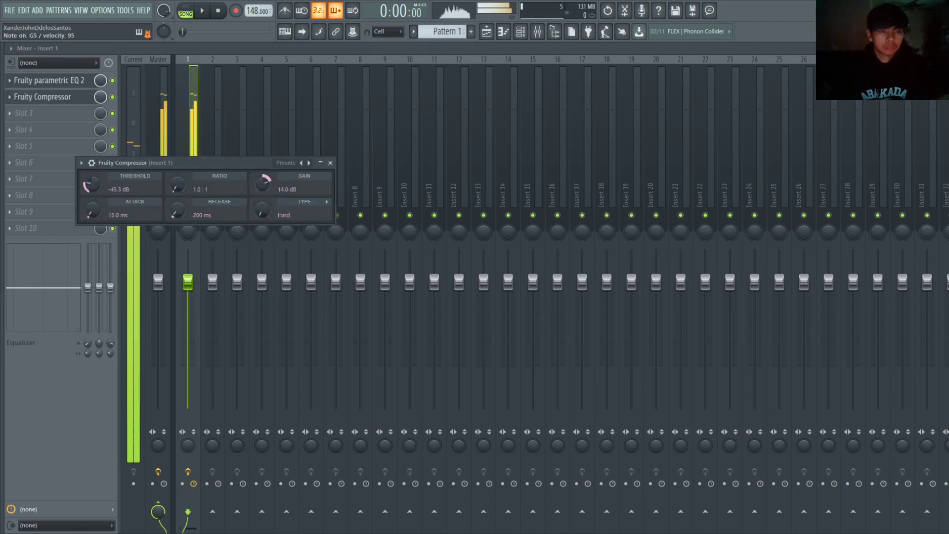
{"action": "left_click", "coordinate": [330, 162]}
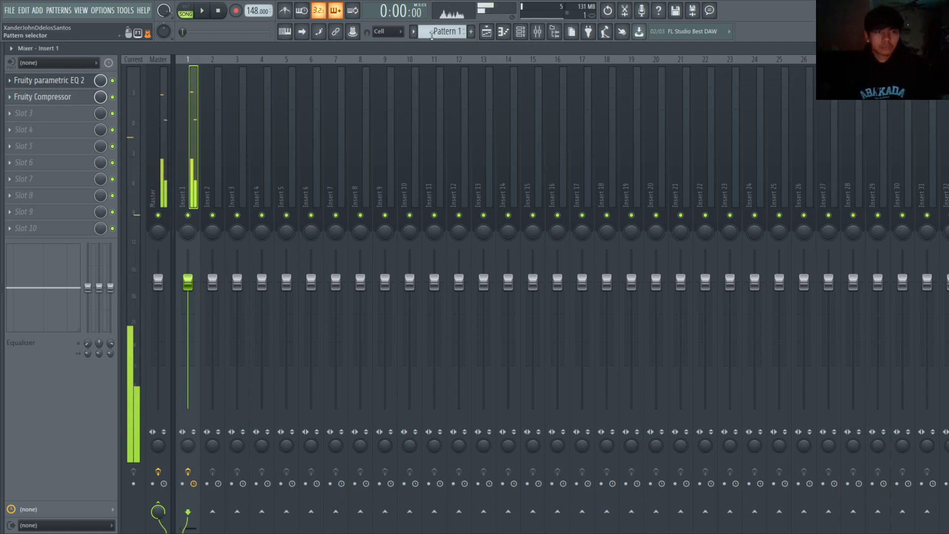
Step: In the slicer's piano roll, place one-beat notes for Slice #2, Slice #13 and Slice #17 on the first three beats
{"action": "left_click", "coordinate": [520, 29]}
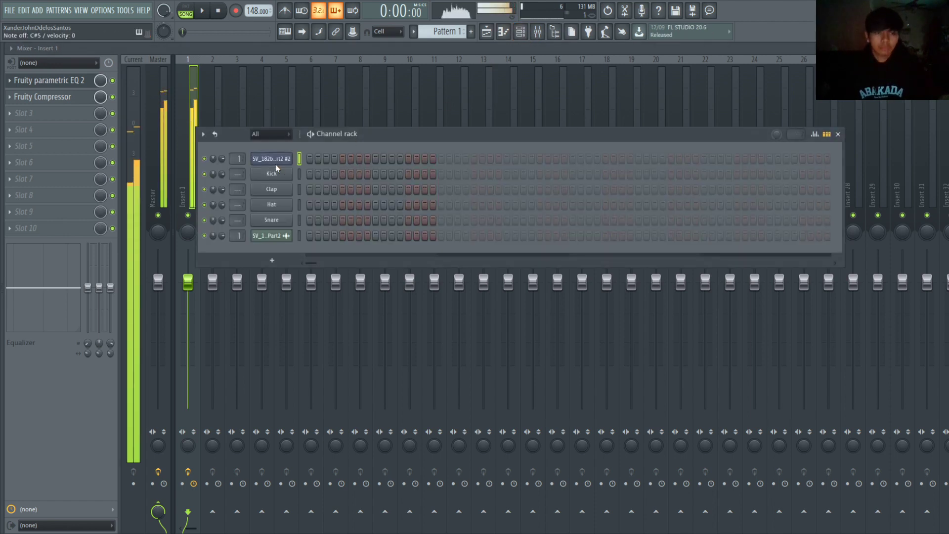
{"action": "key", "text": "F7"}
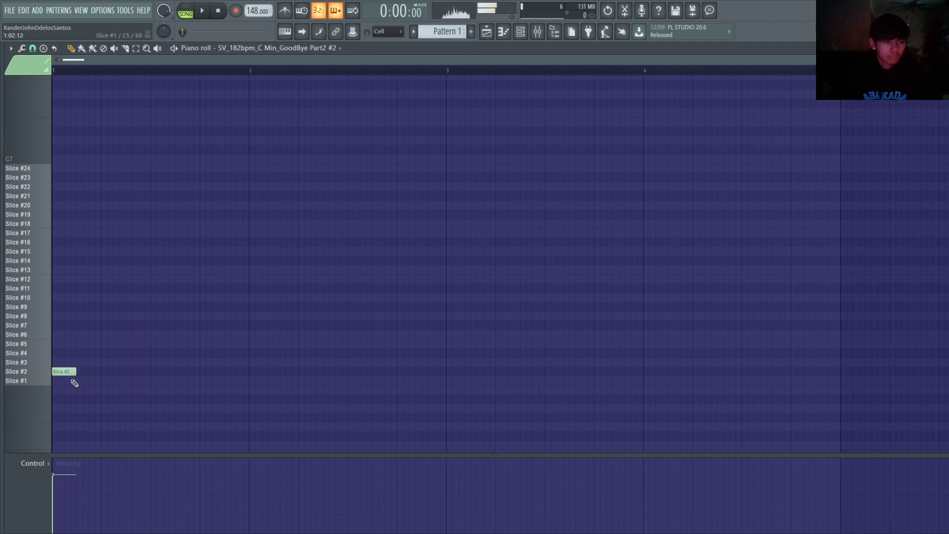
{"action": "left_click_drag", "start_coordinate": [93, 378], "coordinate": [117, 269]}
{"action": "left_click", "coordinate": [106, 362]}
{"action": "key", "text": "space"}
{"action": "key", "text": "space"}
{"action": "key", "text": "space"}
{"action": "left_click_drag", "start_coordinate": [148, 243], "coordinate": [148, 229]}
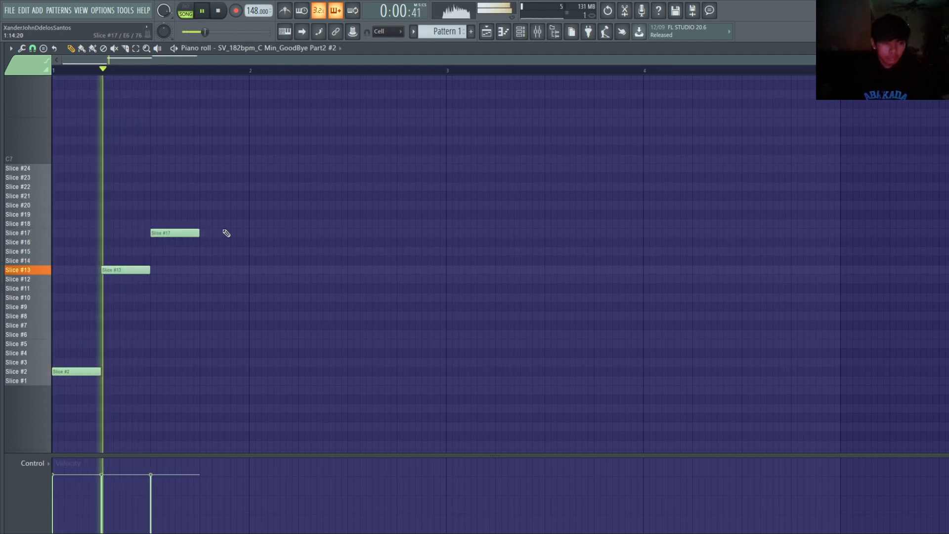
Step: Move the third note to Slice #21 and the second note to Slice #15, playing back the sequence
{"action": "left_click_drag", "start_coordinate": [168, 235], "coordinate": [167, 191]}
{"action": "key", "text": "space"}
{"action": "right_click", "coordinate": [132, 279]}
{"action": "key", "text": "space"}
{"action": "mouse_move", "coordinate": [123, 269]}
{"action": "left_mouse_down"}
{"action": "mouse_move", "coordinate": [123, 241]}
{"action": "mouse_move", "coordinate": [121, 250]}
{"action": "left_mouse_up"}
{"action": "key", "text": "space"}
{"action": "key", "text": "space"}
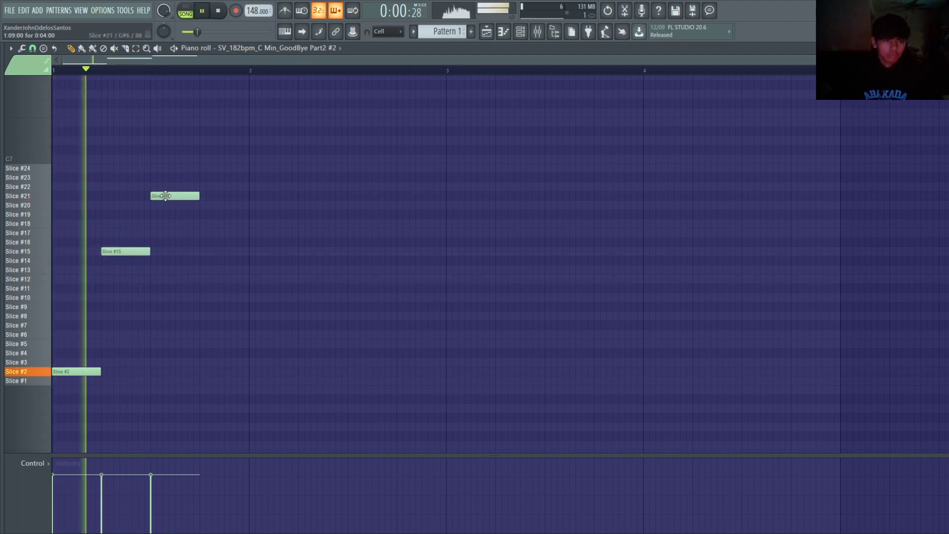
Step: Change the third-beat note to Slice #13 and play back the sequence
{"action": "right_click", "coordinate": [165, 196]}
{"action": "key", "text": "space"}
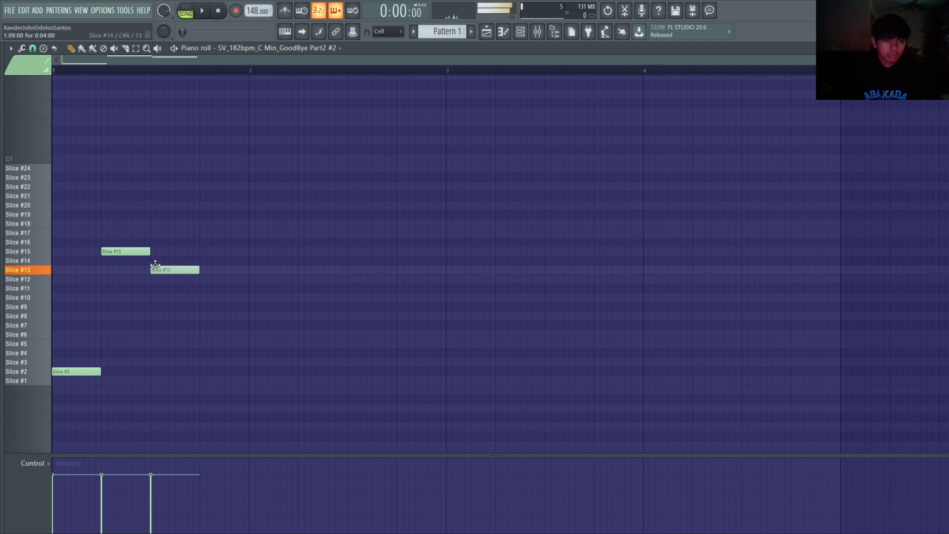
{"action": "key", "text": "space"}
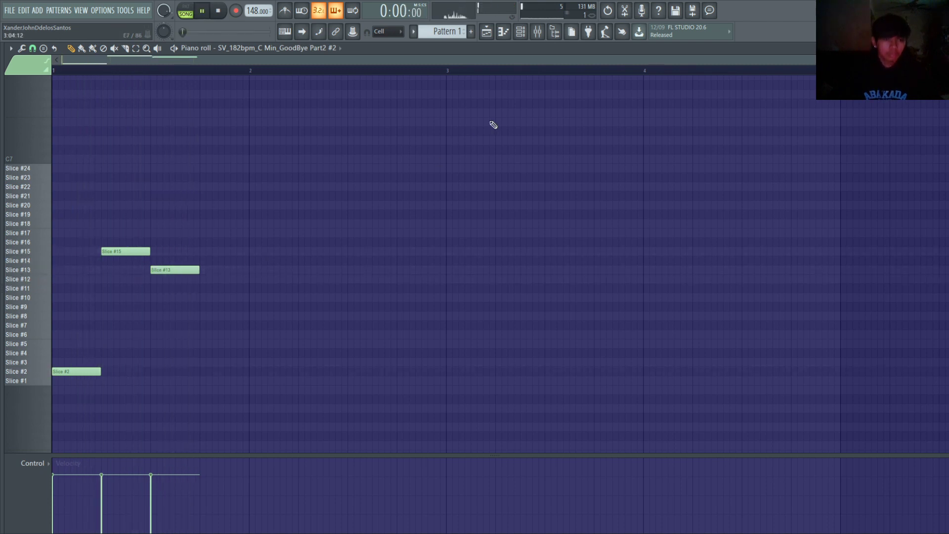
Step: Open the Fruity Slicer settings from the channel rack, audition the slices and raise the pitch shift
{"action": "left_click", "coordinate": [528, 31]}
{"action": "left_click", "coordinate": [275, 158]}
{"action": "key", "text": "space"}
{"action": "key", "text": "space"}
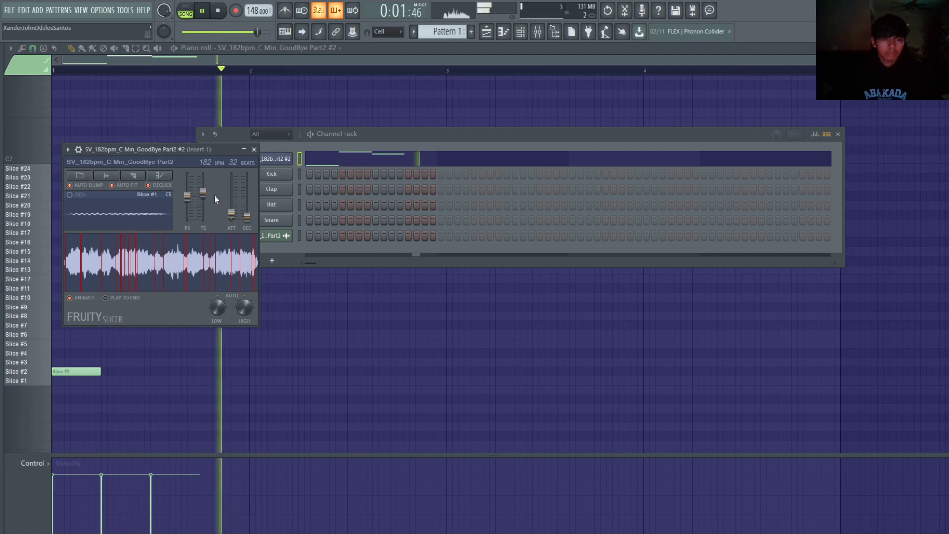
{"action": "scroll", "coordinate": [188, 196], "scroll_direction": "up", "scroll_amount": 1}
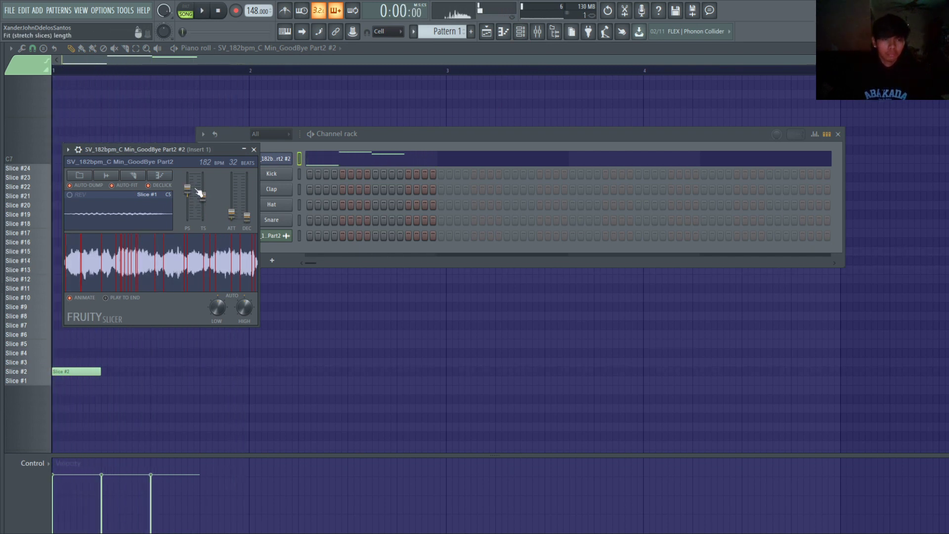
Step: Add a note on the fourth beat of bar 1, set it to Slice #17 and play back the sequence
{"action": "left_click", "coordinate": [382, 406]}
{"action": "key", "text": "space"}
{"action": "left_click", "coordinate": [219, 214]}
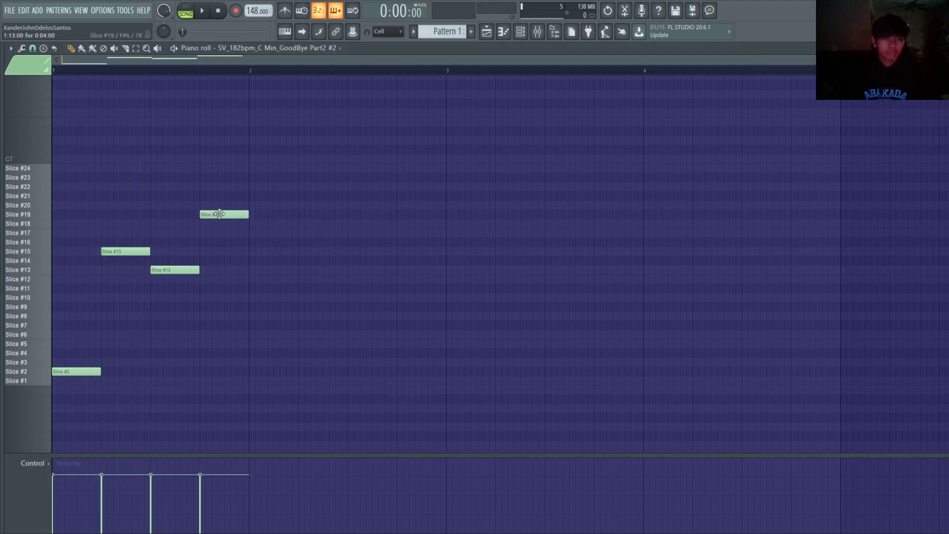
{"action": "left_click_drag", "start_coordinate": [218, 231], "coordinate": [216, 241]}
{"action": "key", "text": "space"}
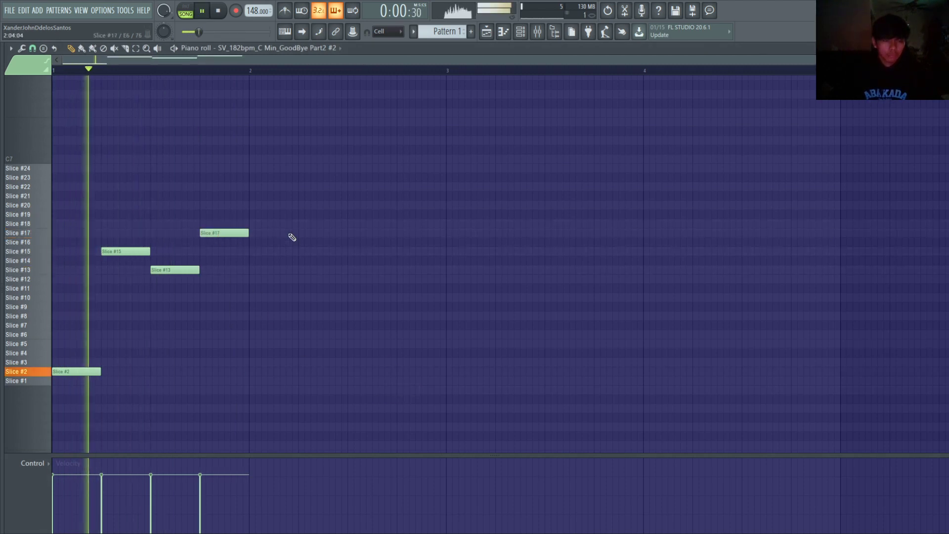
{"action": "key", "text": "space"}
Step: Fill bar 2 with one-beat notes for Slice #20, Slice #22, Slice #13 and Slice #8, playing back the melody
{"action": "left_click", "coordinate": [251, 206]}
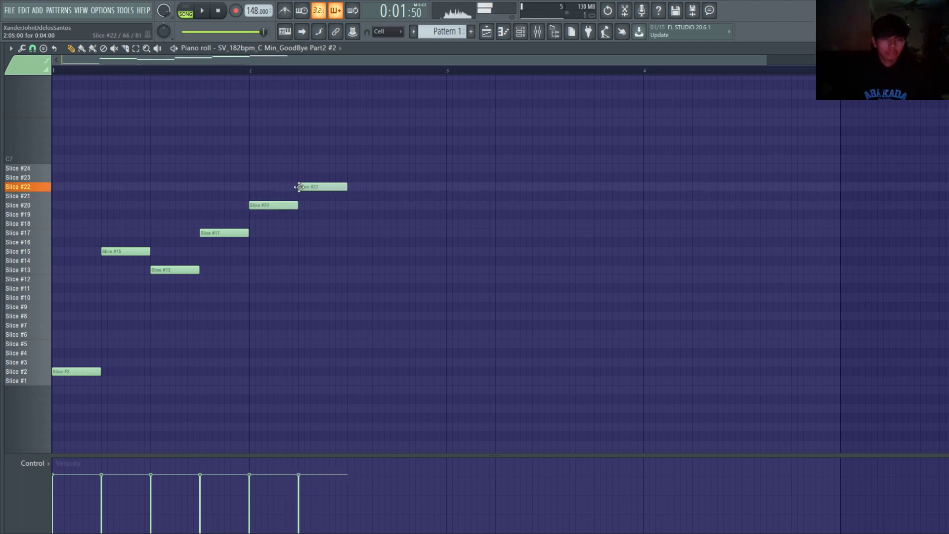
{"action": "left_click_drag", "start_coordinate": [350, 164], "coordinate": [348, 201]}
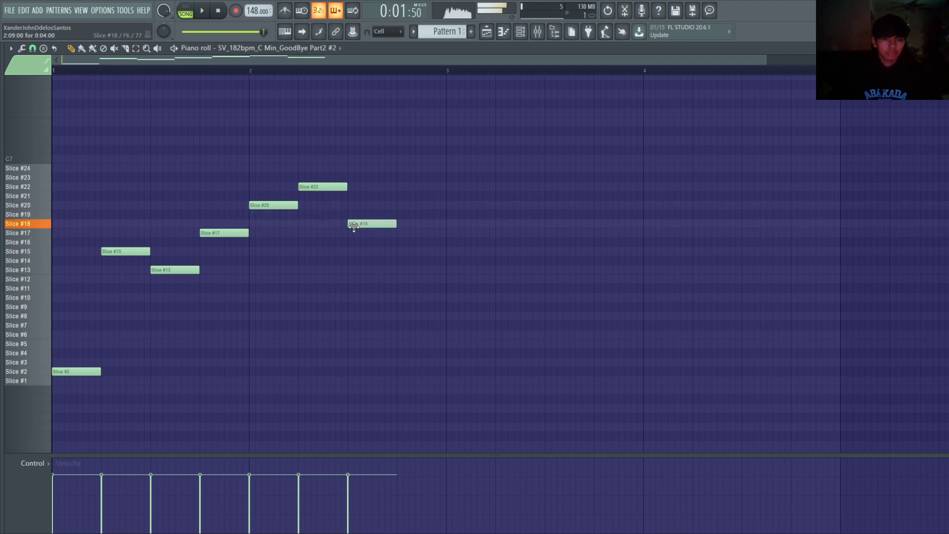
{"action": "left_click_drag", "start_coordinate": [354, 236], "coordinate": [357, 268]}
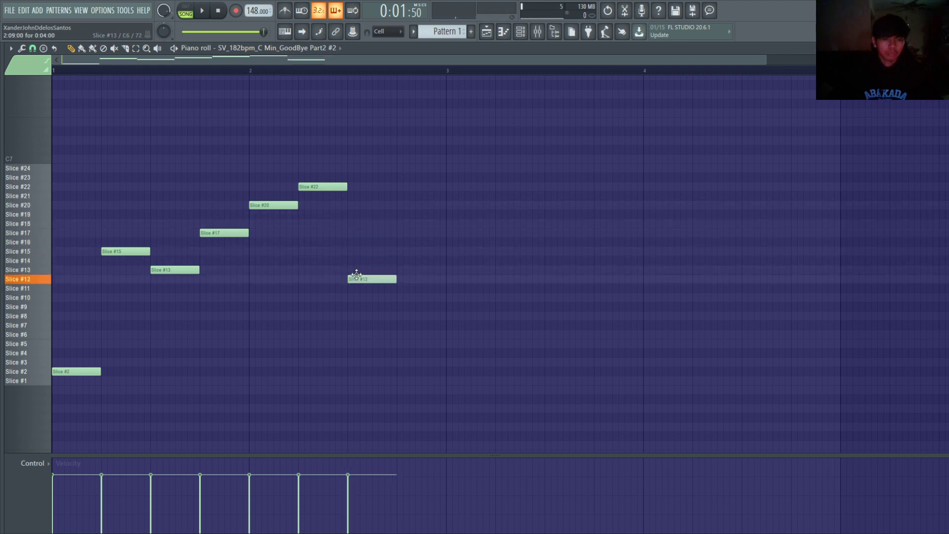
{"action": "left_click_drag", "start_coordinate": [411, 292], "coordinate": [399, 323]}
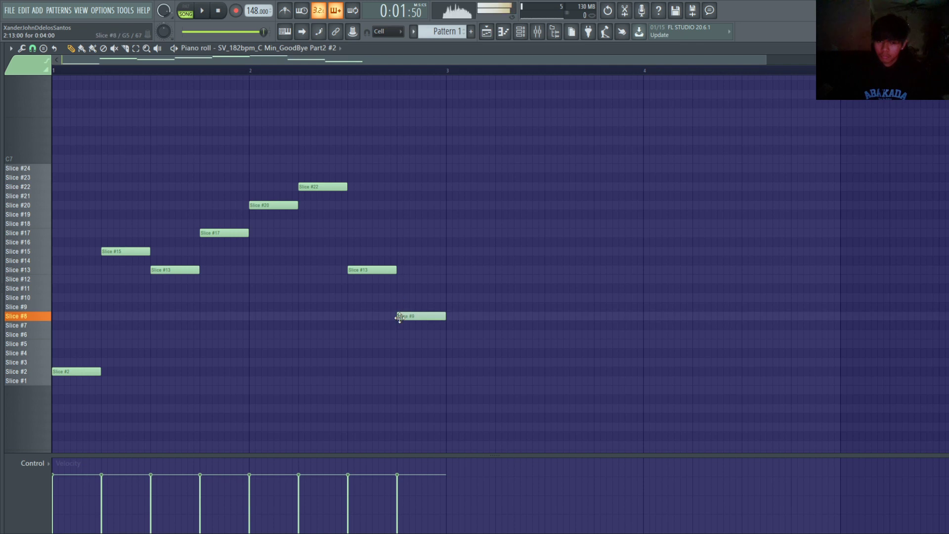
{"action": "key", "text": "space"}
{"action": "key", "text": "space"}
{"action": "key", "text": "space"}
Step: Open the Fruity Slicer settings, undo the Slice #8 note at the end of bar 2 and play back the sequence
{"action": "left_click", "coordinate": [520, 32]}
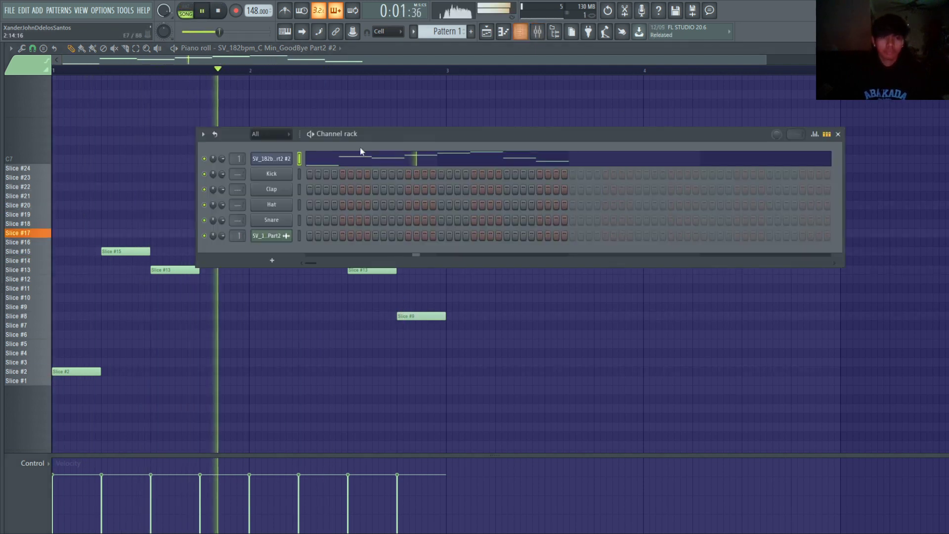
{"action": "left_click", "coordinate": [278, 163]}
{"action": "key", "text": "space"}
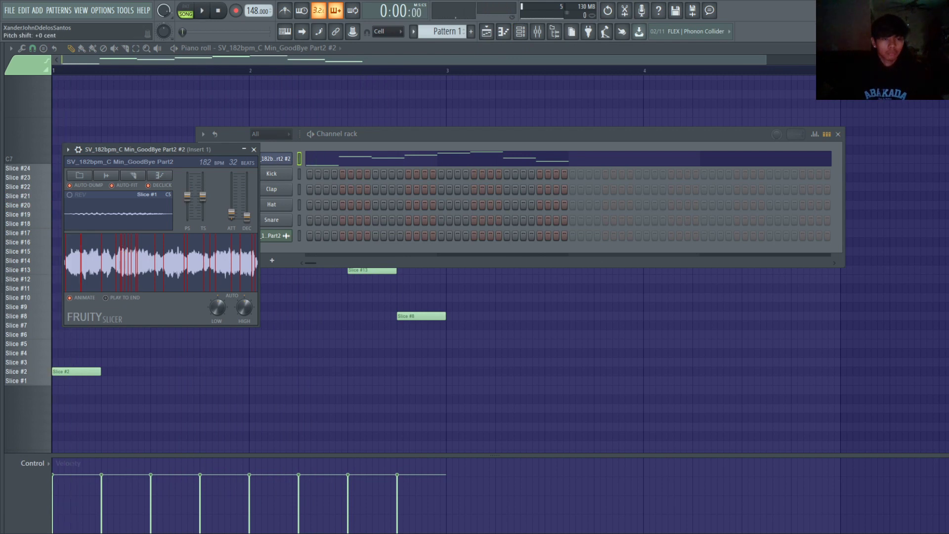
{"action": "key", "text": "ctrl+z"}
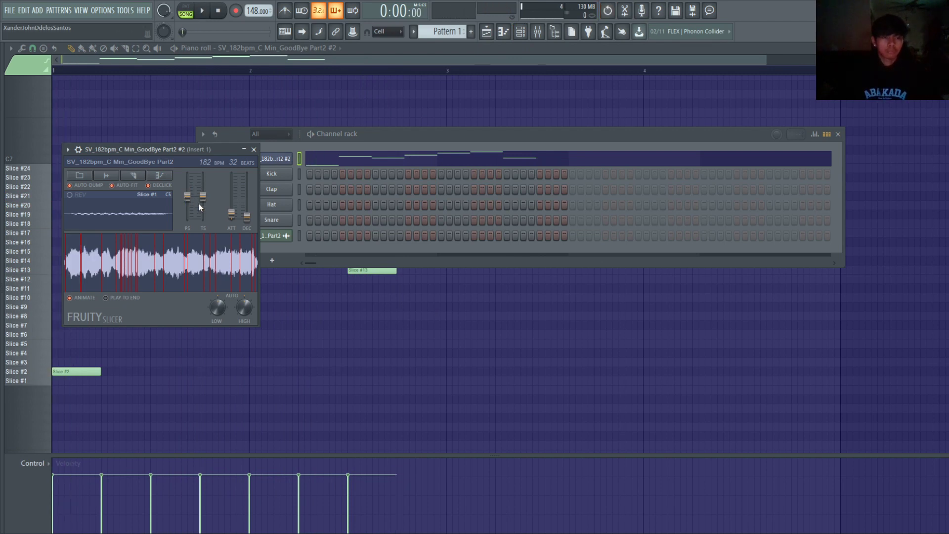
{"action": "key", "text": "space"}
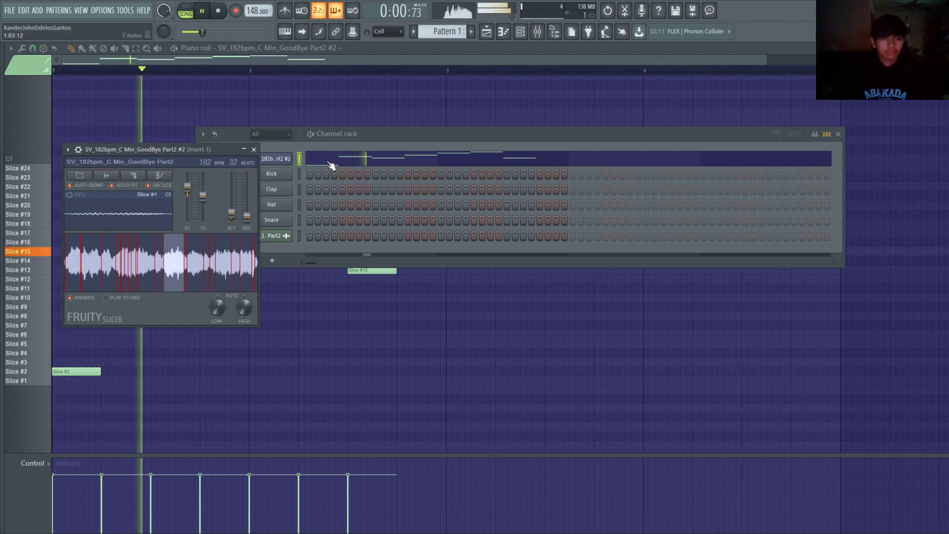
{"action": "left_click", "coordinate": [254, 149]}
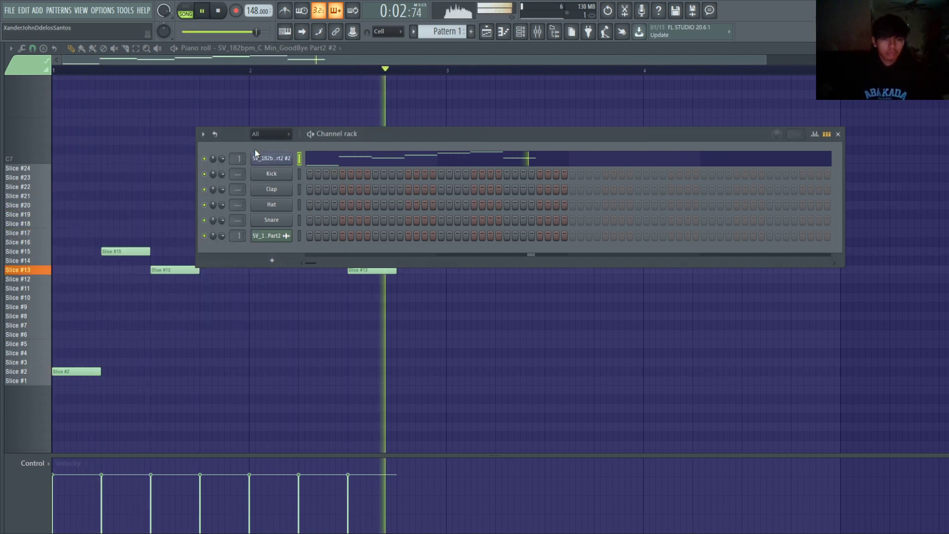
Step: Reopen the Fruity Slicer settings and replay the sequence to examine how the slices sound
{"action": "key", "text": "space"}
{"action": "left_click", "coordinate": [275, 160]}
{"action": "key", "text": "space"}
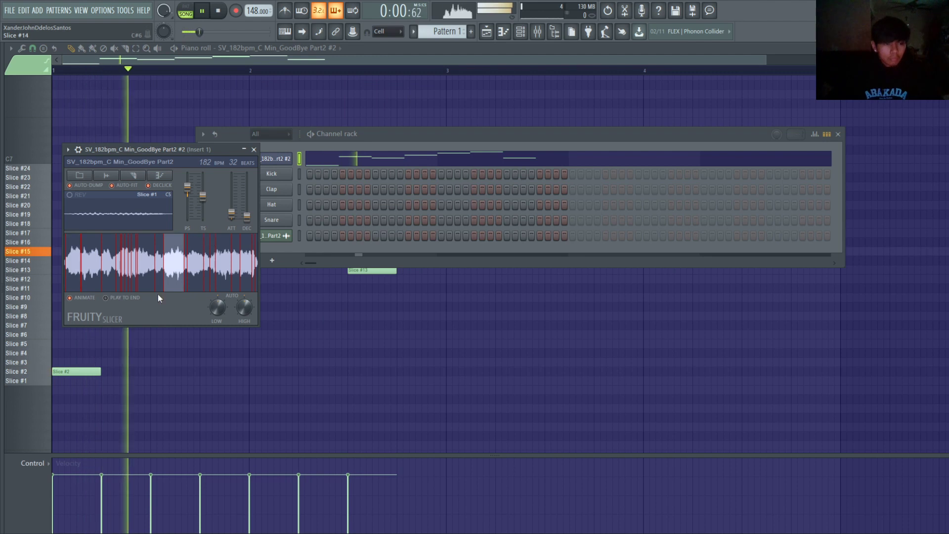
{"action": "key", "text": "space"}
{"action": "key", "text": "space"}
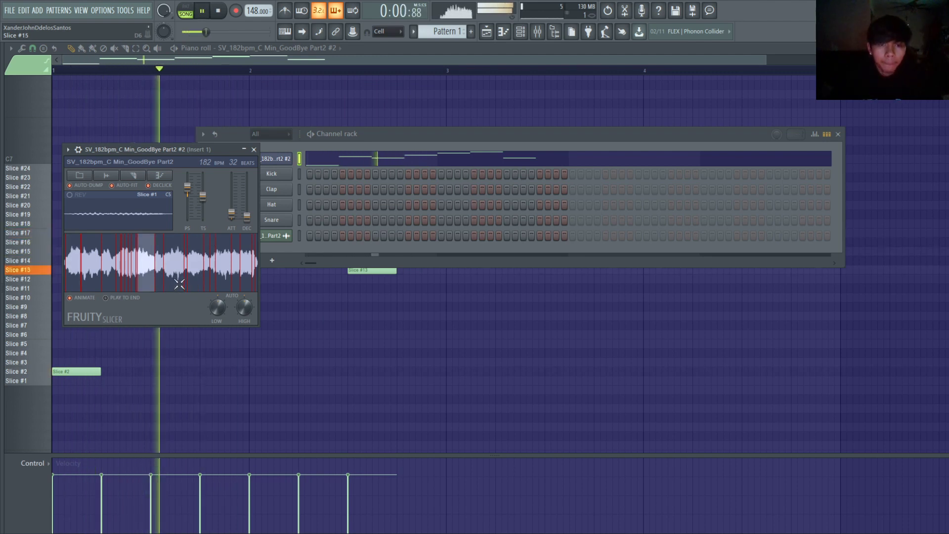
{"action": "key", "text": "space"}
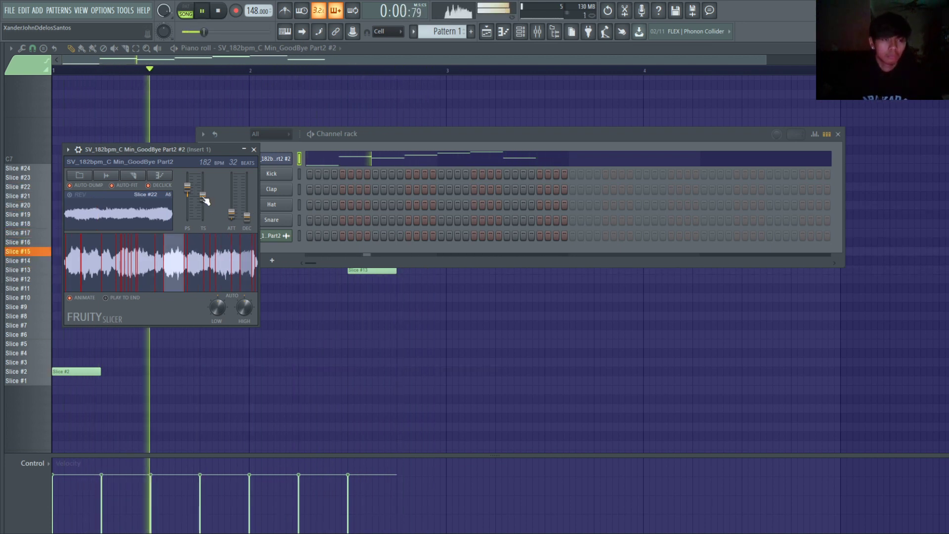
{"action": "key", "text": "space"}
{"action": "key", "text": "space"}
Step: Place a one-beat note on the last beat of bar 2, move it to Slice #17 and play back
{"action": "left_click", "coordinate": [439, 284]}
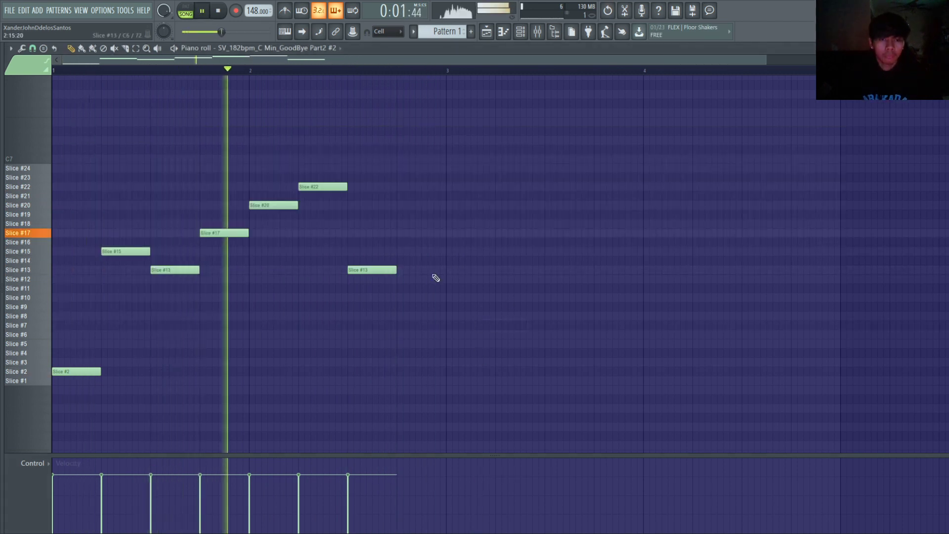
{"action": "left_click", "coordinate": [398, 289]}
{"action": "key", "text": "space"}
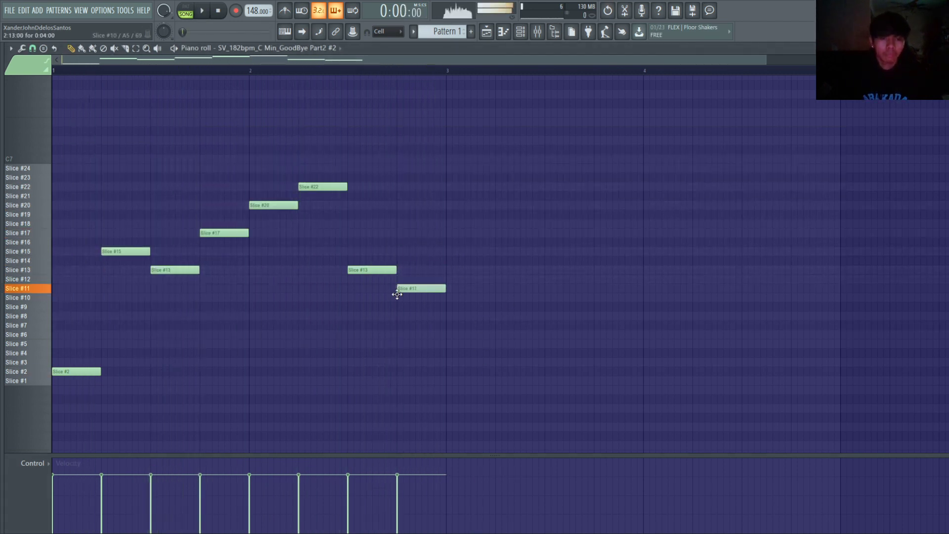
{"action": "left_click_drag", "start_coordinate": [396, 307], "coordinate": [396, 243]}
{"action": "key", "text": "space"}
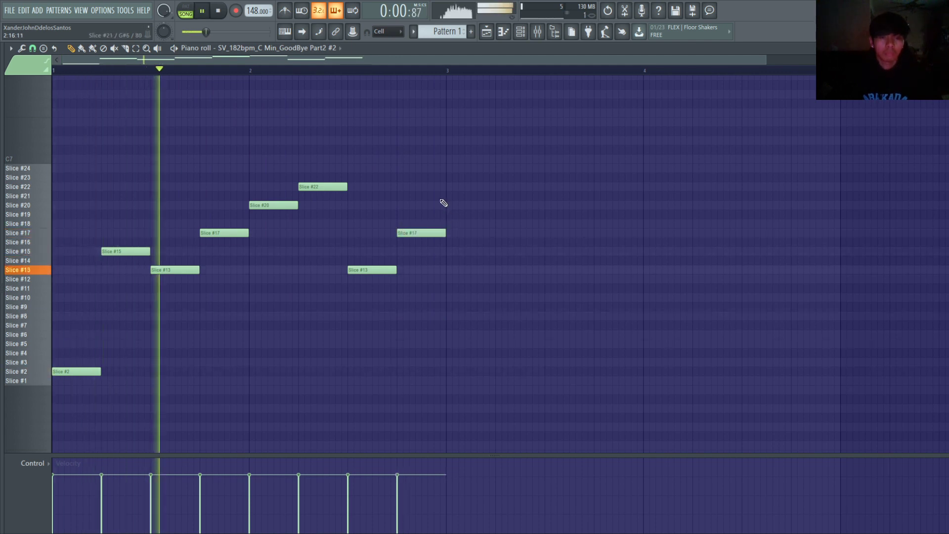
Step: Change the last note of bar 2 to Slice #15 and play back the melody
{"action": "key", "text": "space"}
{"action": "left_click_drag", "start_coordinate": [413, 233], "coordinate": [412, 252]}
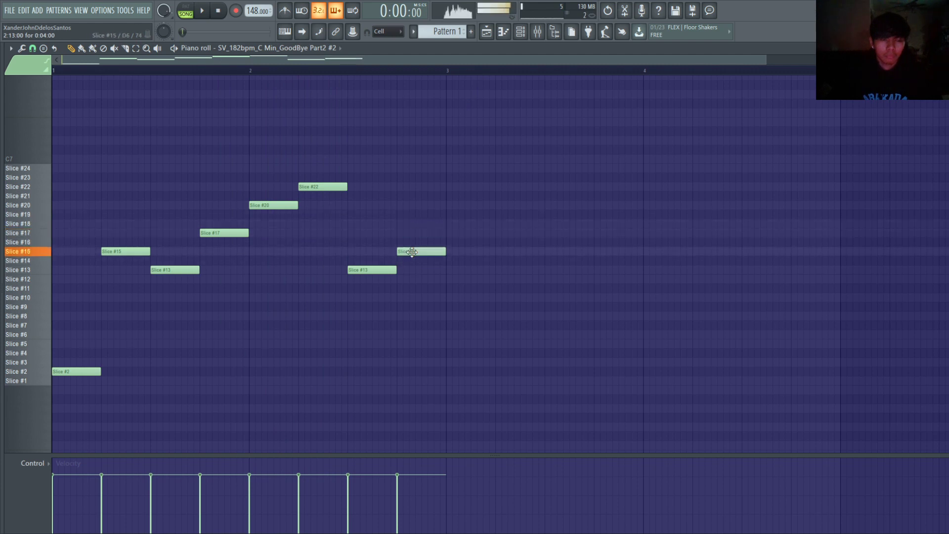
{"action": "key", "text": "space"}
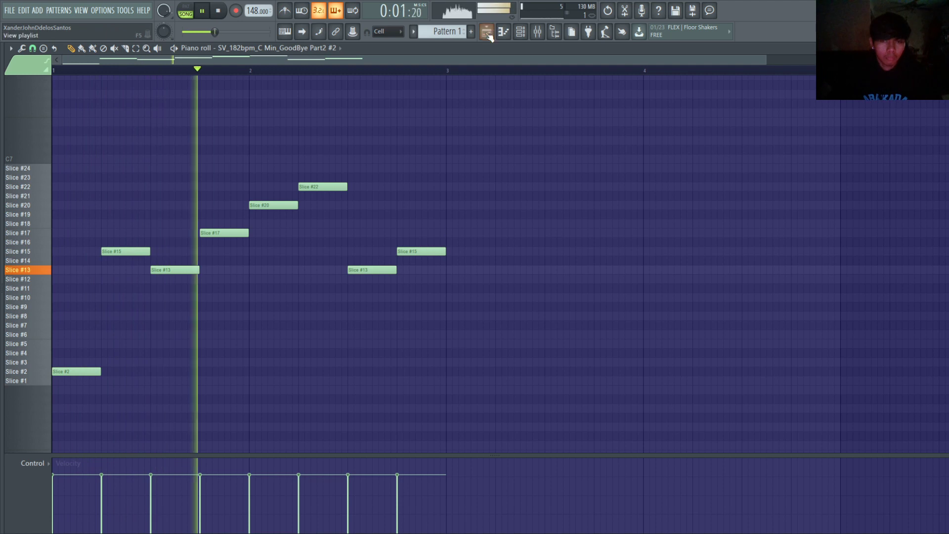
{"action": "left_click", "coordinate": [522, 32]}
{"action": "left_click", "coordinate": [522, 32]}
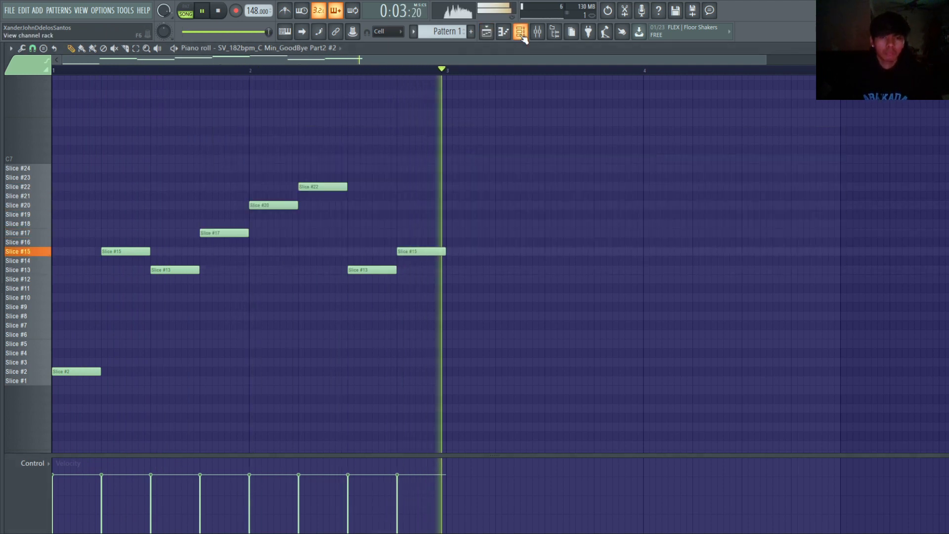
{"action": "left_click", "coordinate": [522, 33]}
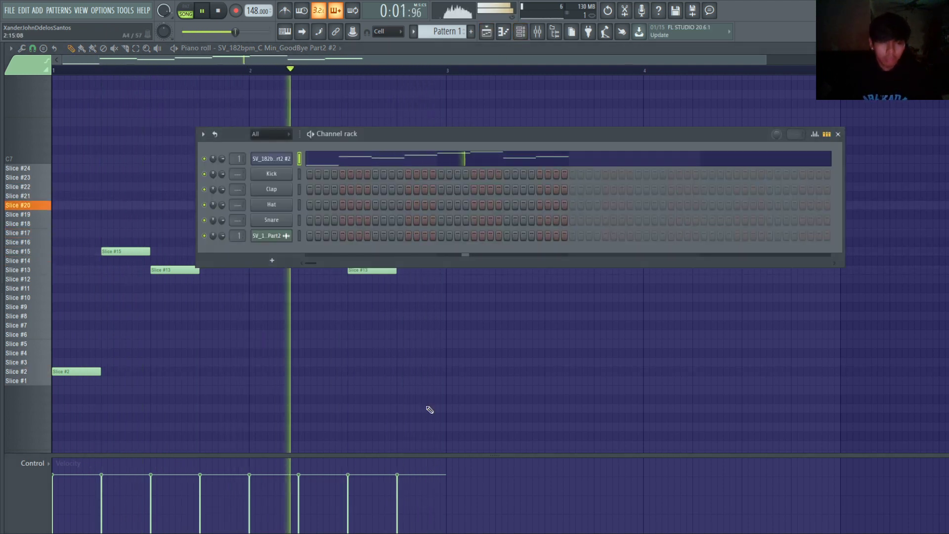
{"action": "key", "text": "F6"}
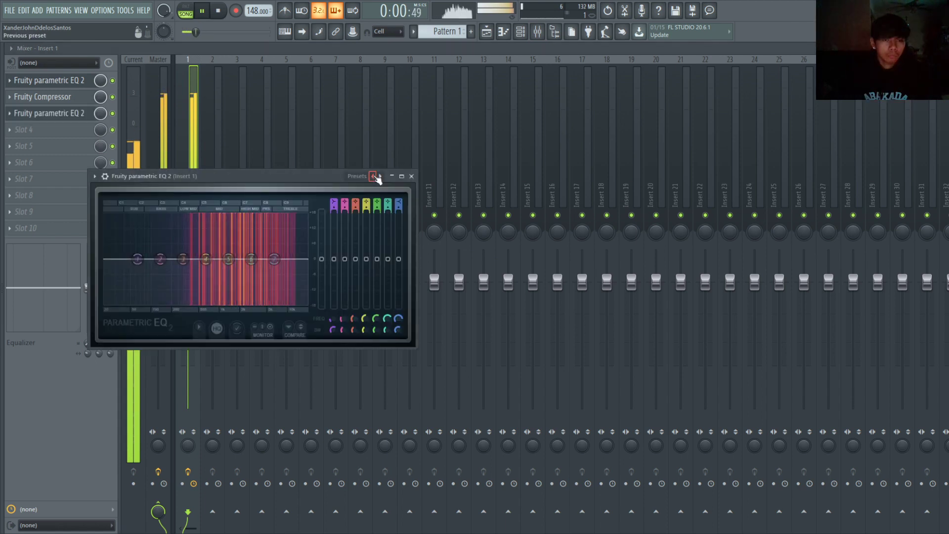
Step: On mixer Insert 1, move the second Fruity parametric EQ 2 to slot 4 and load ShaperBox2 in slot 3
{"action": "left_click", "coordinate": [79, 115]}
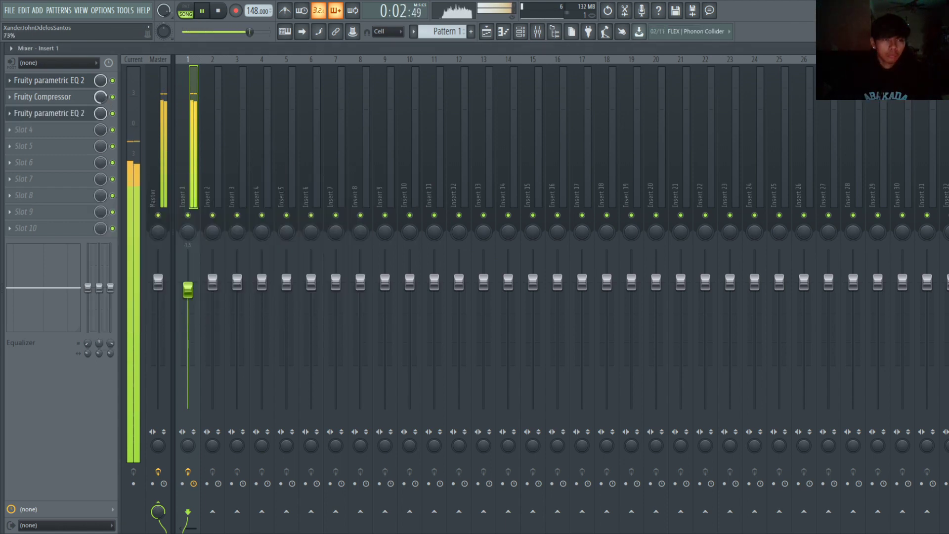
{"action": "left_click", "coordinate": [83, 99]}
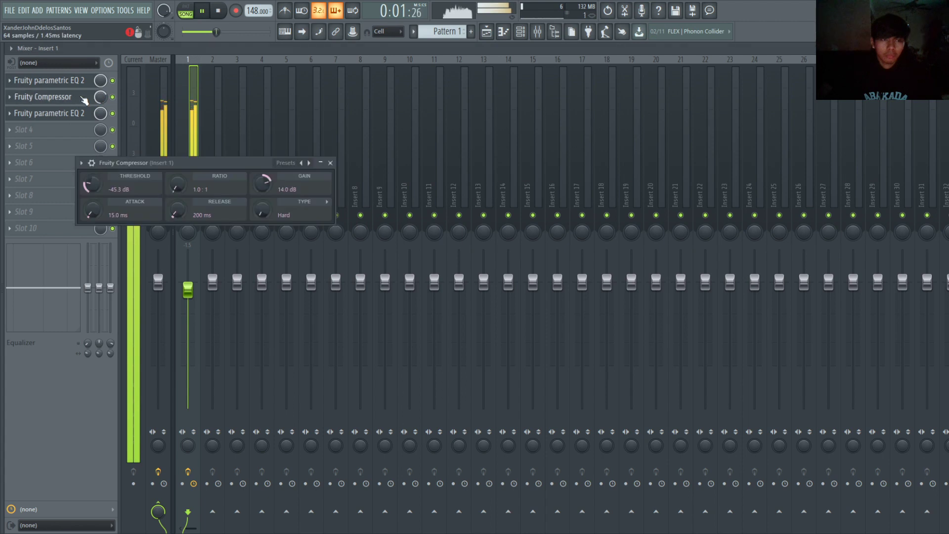
{"action": "left_click_drag", "start_coordinate": [49, 118], "coordinate": [49, 132]}
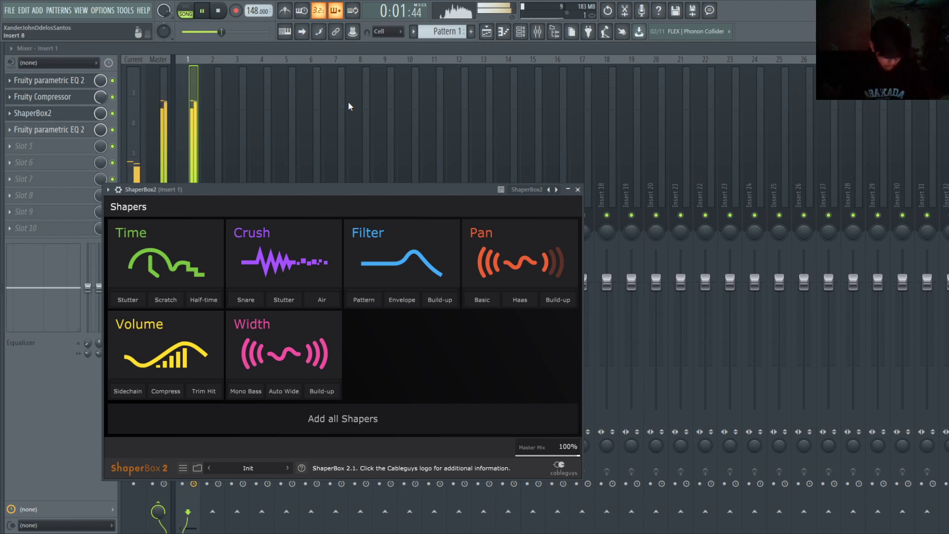
{"action": "key", "text": "space"}
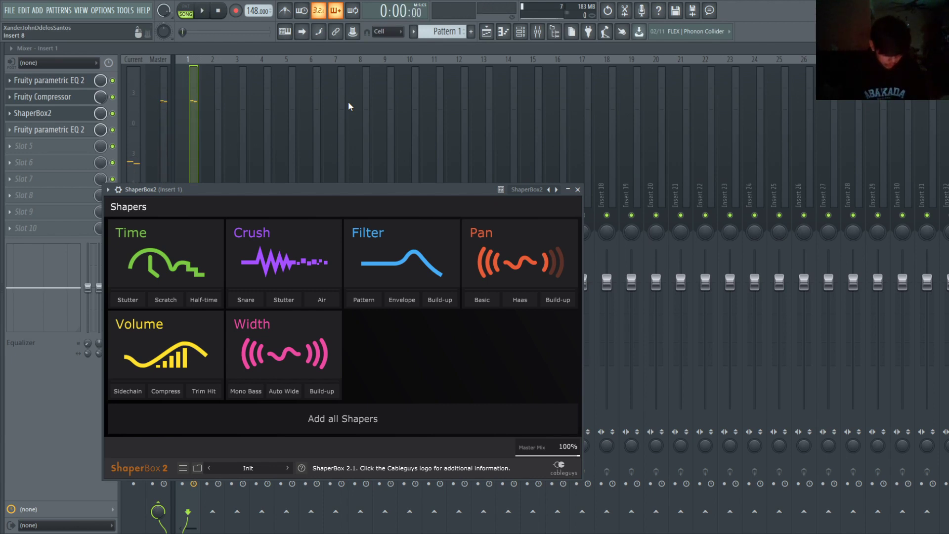
Step: Add the Time shaper in ShaperBox2, pull the curve's midpoint down to about -2/4 and play back
{"action": "left_click", "coordinate": [181, 227]}
{"action": "left_click_drag", "start_coordinate": [346, 276], "coordinate": [344, 340]}
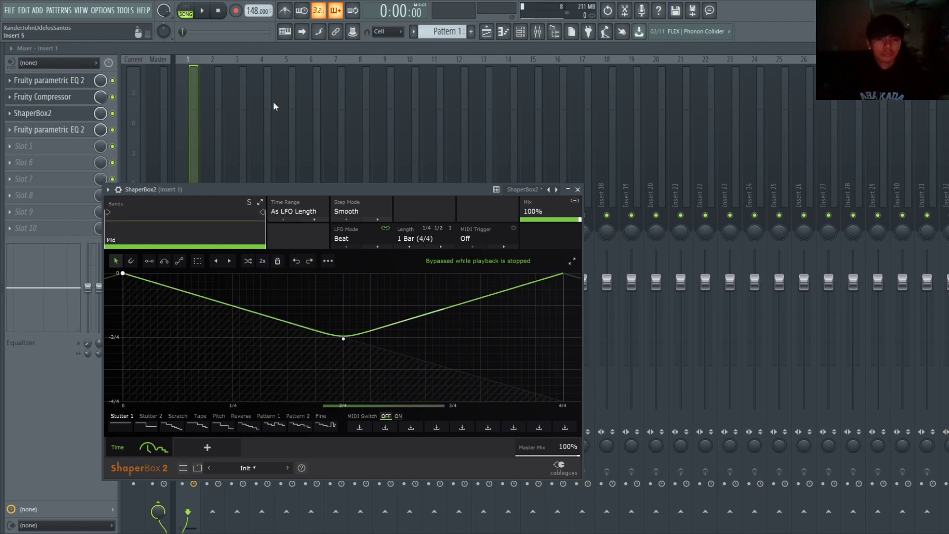
{"action": "key", "text": "space"}
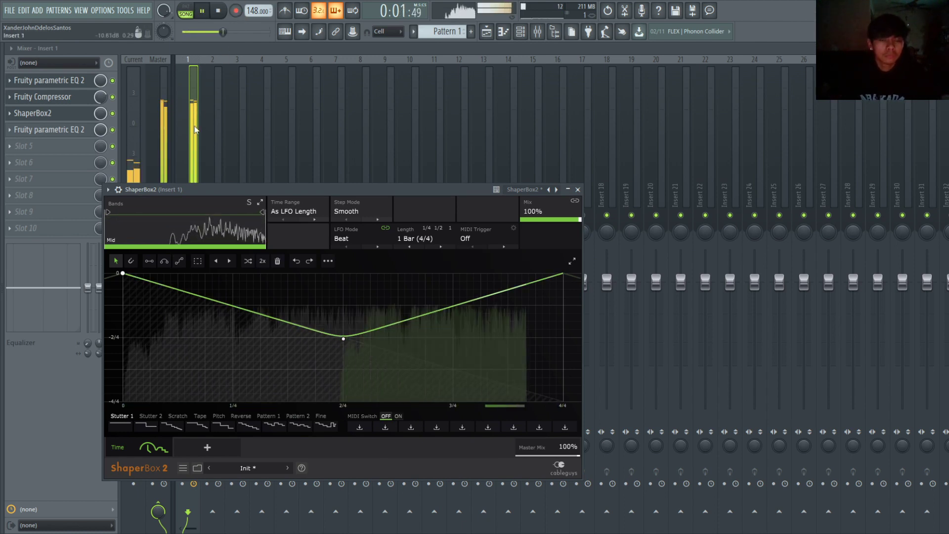
Step: Raise the Time curve's midpoint to zero and add dips of about -1/4 at the 1/4 and 3/4 positions
{"action": "left_click_drag", "start_coordinate": [343, 338], "coordinate": [343, 307]}
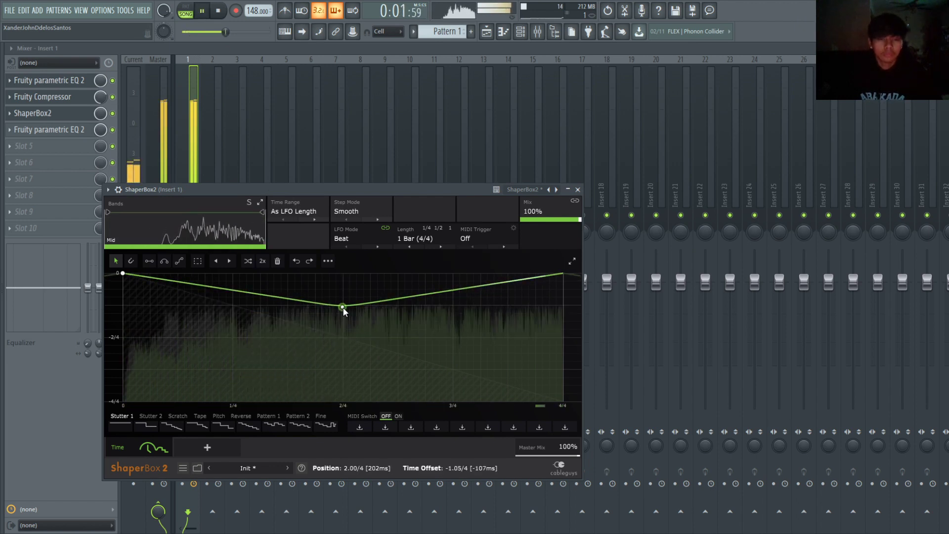
{"action": "left_click_drag", "start_coordinate": [343, 307], "coordinate": [343, 274]}
{"action": "left_click_drag", "start_coordinate": [452, 274], "coordinate": [455, 309]}
{"action": "left_click_drag", "start_coordinate": [230, 301], "coordinate": [233, 304]}
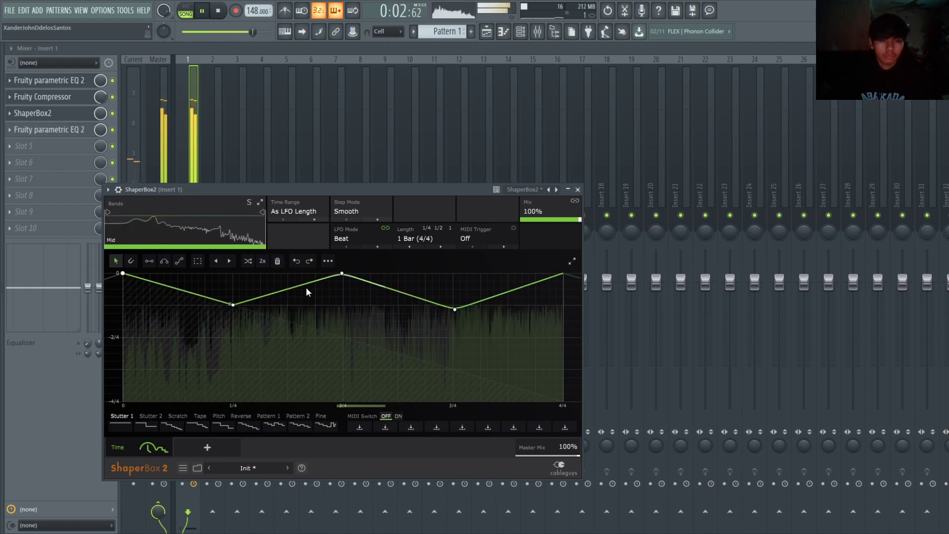
Step: Clear the Time curve and redraw it with a sharp dip of about -1/4 at position 1/4, returning to zero at 2/4, then play back
{"action": "left_click", "coordinate": [278, 261]}
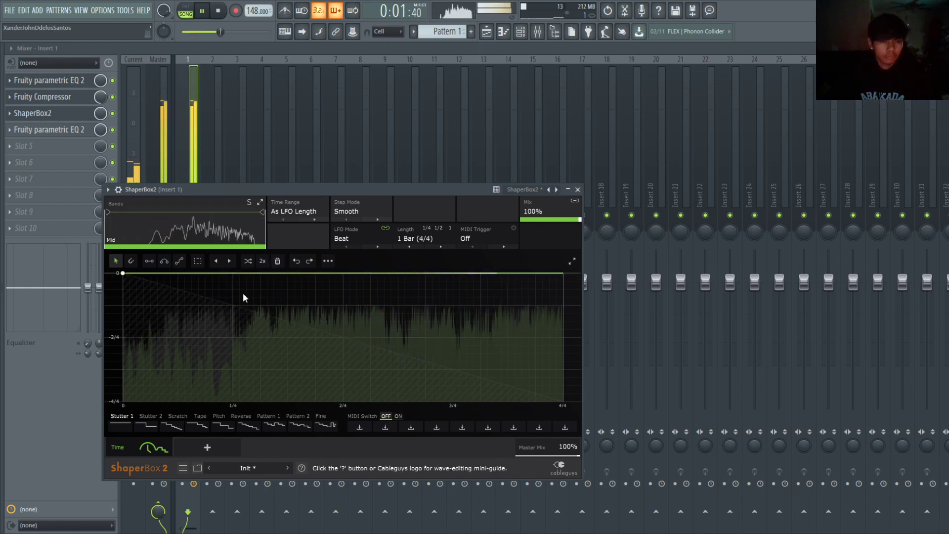
{"action": "left_click_drag", "start_coordinate": [231, 298], "coordinate": [233, 306]}
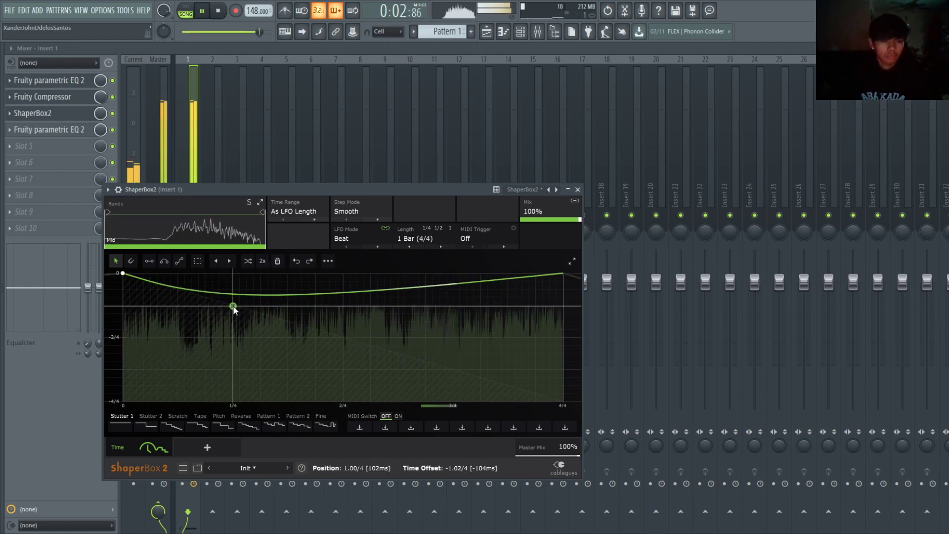
{"action": "key", "text": "space"}
{"action": "left_click", "coordinate": [344, 282]}
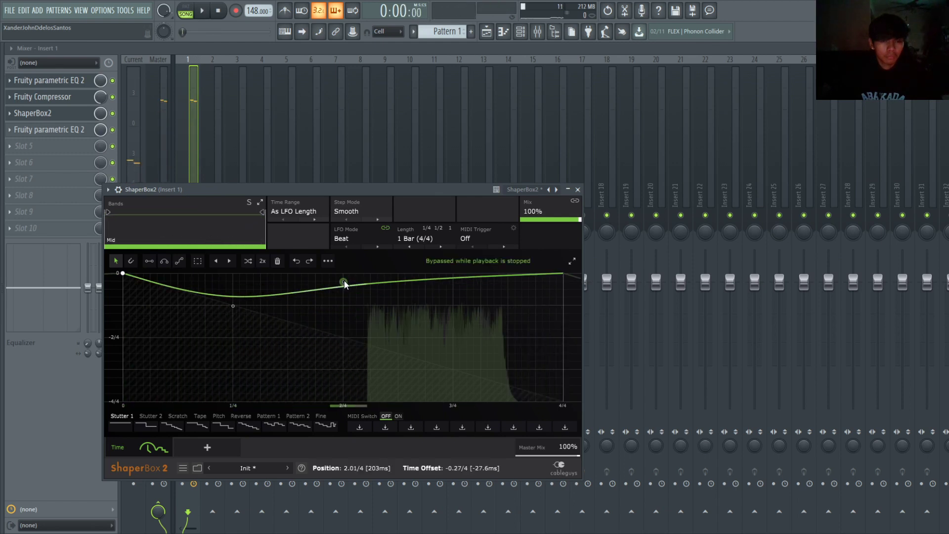
{"action": "left_click", "coordinate": [233, 307]}
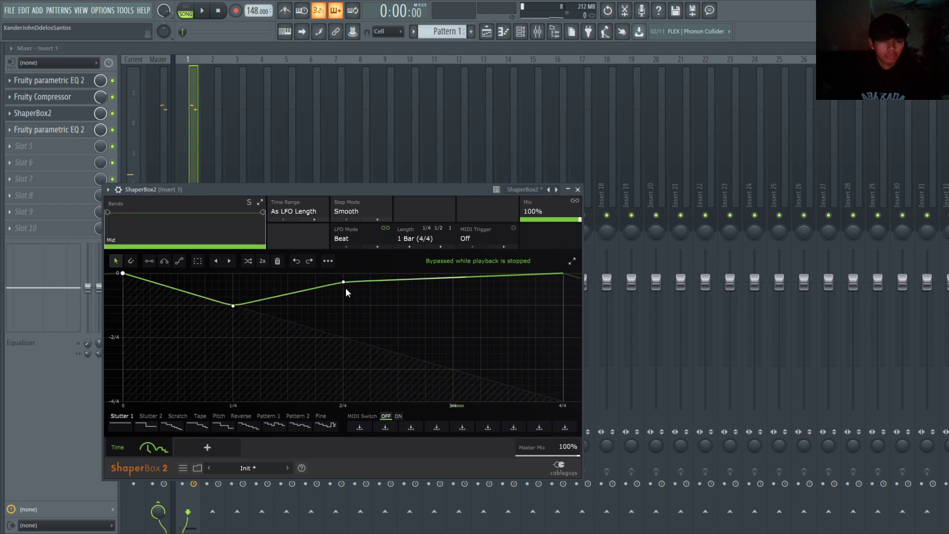
{"action": "left_click_drag", "start_coordinate": [344, 282], "coordinate": [345, 274]}
{"action": "key", "text": "space"}
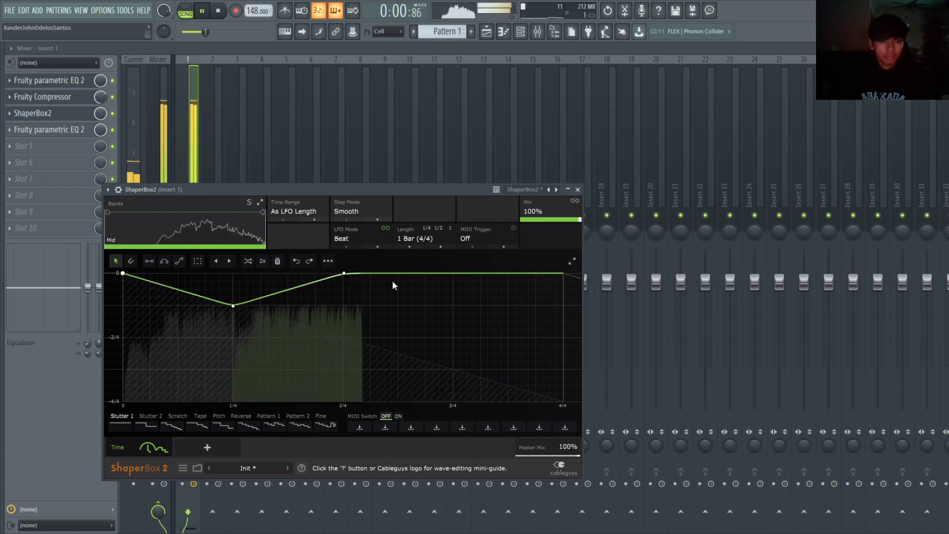
Step: Add a second dip of about -1/4 at position 3/4 of the Time curve, play back and close ShaperBox2
{"action": "key", "text": "space"}
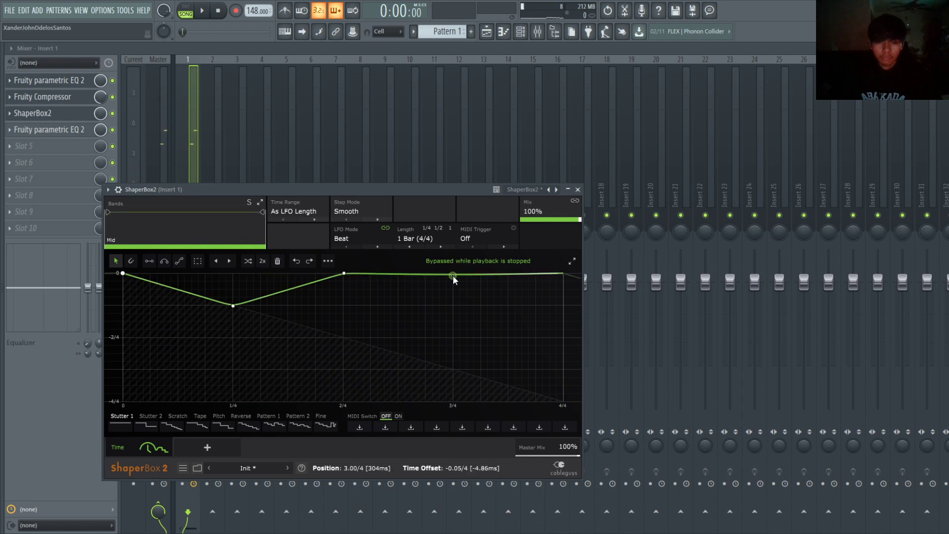
{"action": "left_click_drag", "start_coordinate": [453, 276], "coordinate": [454, 305]}
{"action": "key", "text": "space"}
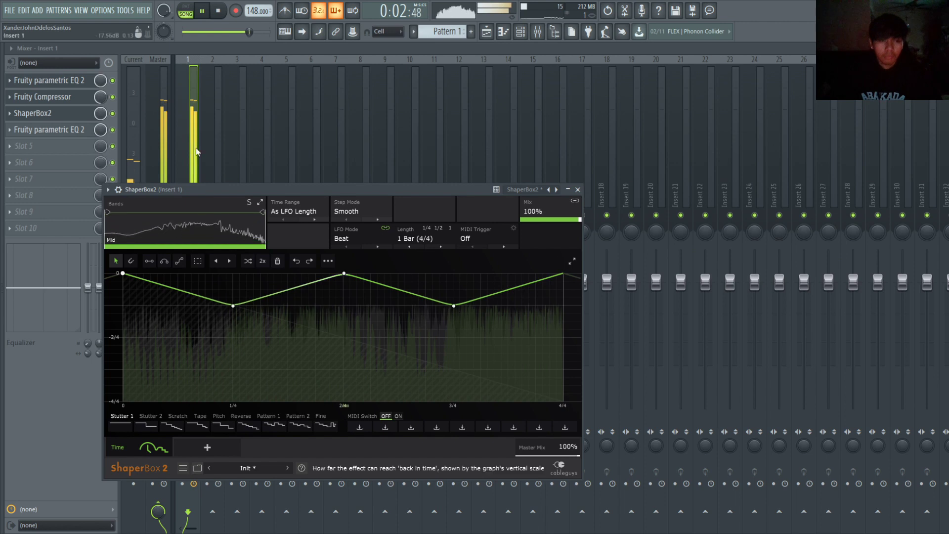
{"action": "key", "text": "Escape"}
Step: Lower the ShaperBox2 slot's mix level to about 64% and move ShaperBox2 to slot 1 on Insert 1
{"action": "left_click_drag", "start_coordinate": [249, 32], "coordinate": [202, 32]}
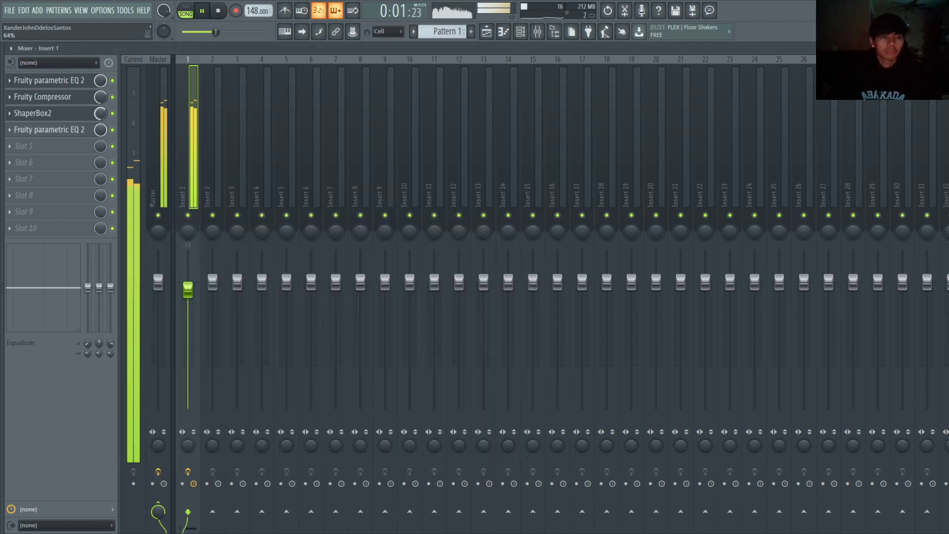
{"action": "left_click_drag", "start_coordinate": [73, 122], "coordinate": [76, 84]}
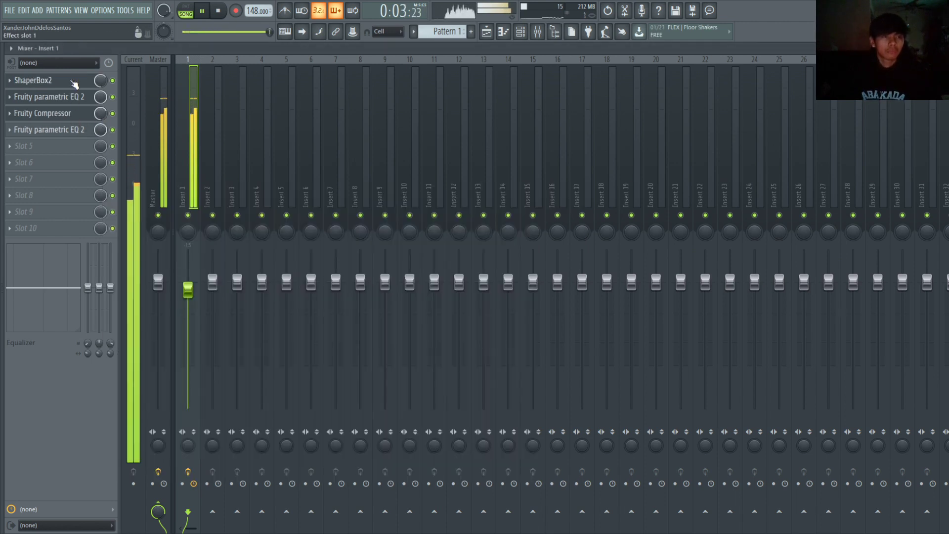
Step: Load HalfTime in slot 3 with a 2 Bars loop, 2x mode, 1/2 fades and 500 ms Swell smoothing, and set the tempo to 155
{"action": "left_click_drag", "start_coordinate": [59, 148], "coordinate": [62, 121]}
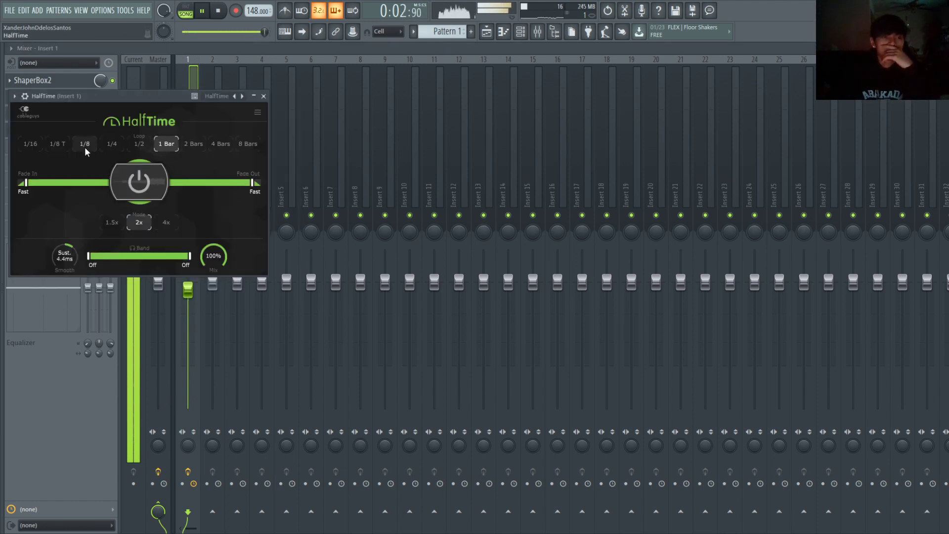
{"action": "left_click", "coordinate": [86, 147]}
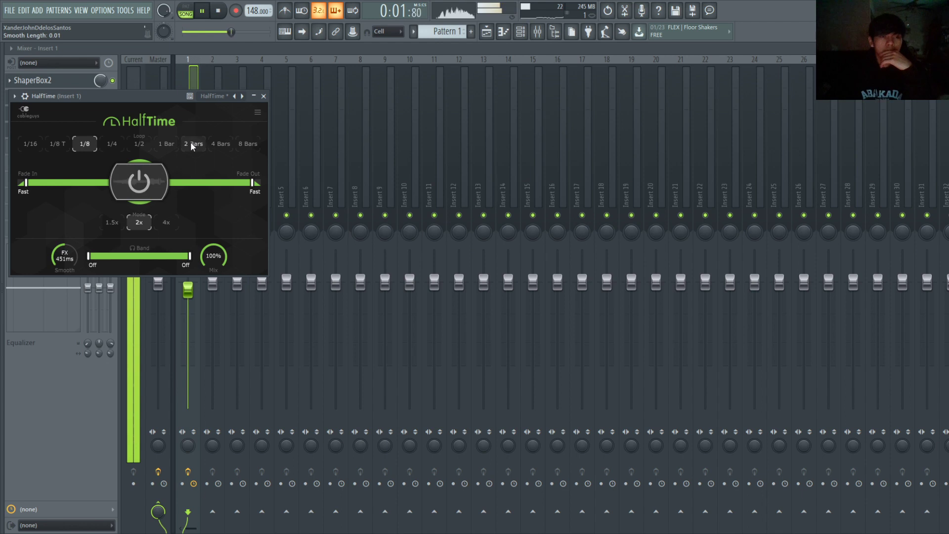
{"action": "left_click", "coordinate": [114, 223]}
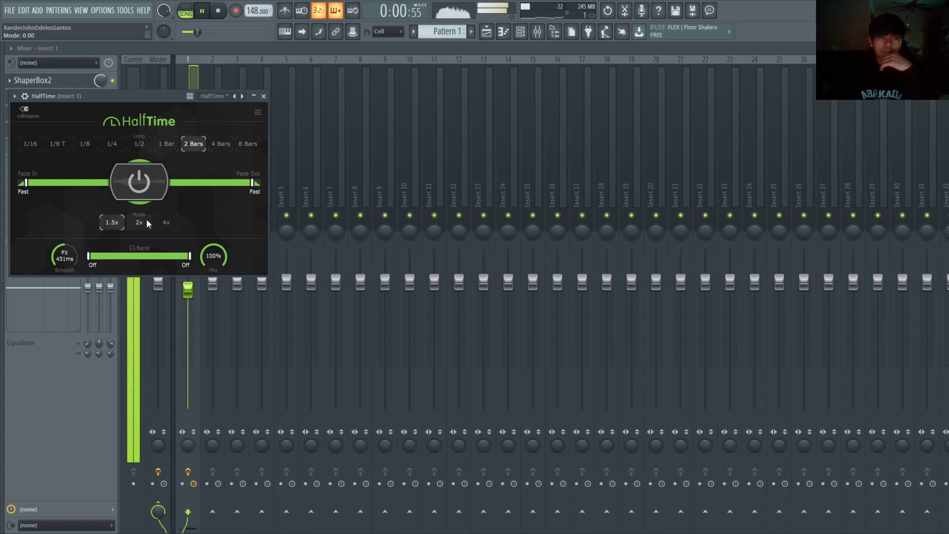
{"action": "left_click_drag", "start_coordinate": [63, 255], "coordinate": [62, 247]}
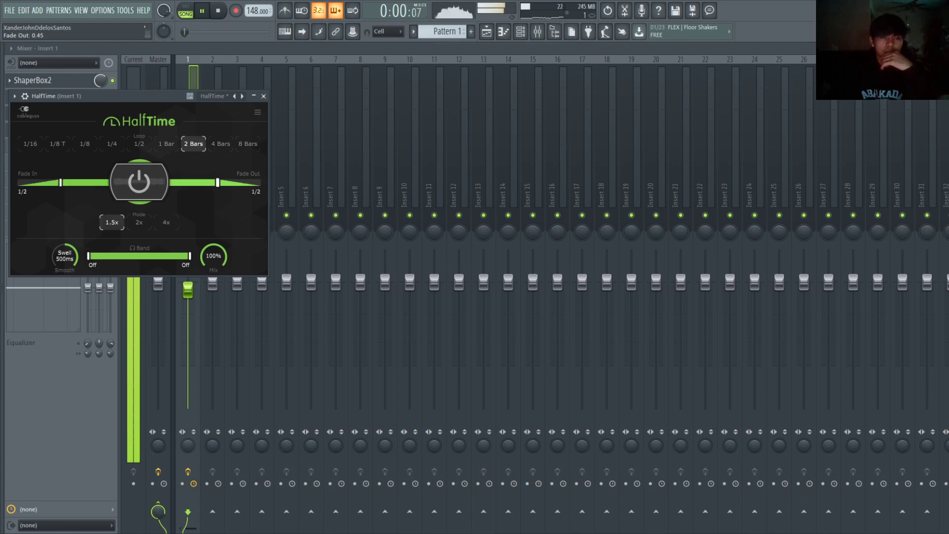
{"action": "left_click", "coordinate": [131, 227]}
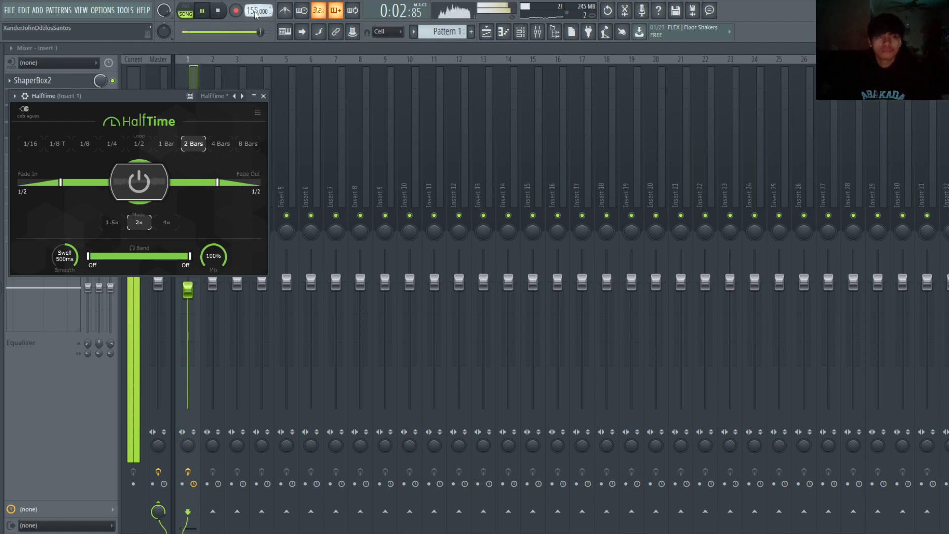
{"action": "left_click", "coordinate": [263, 96]}
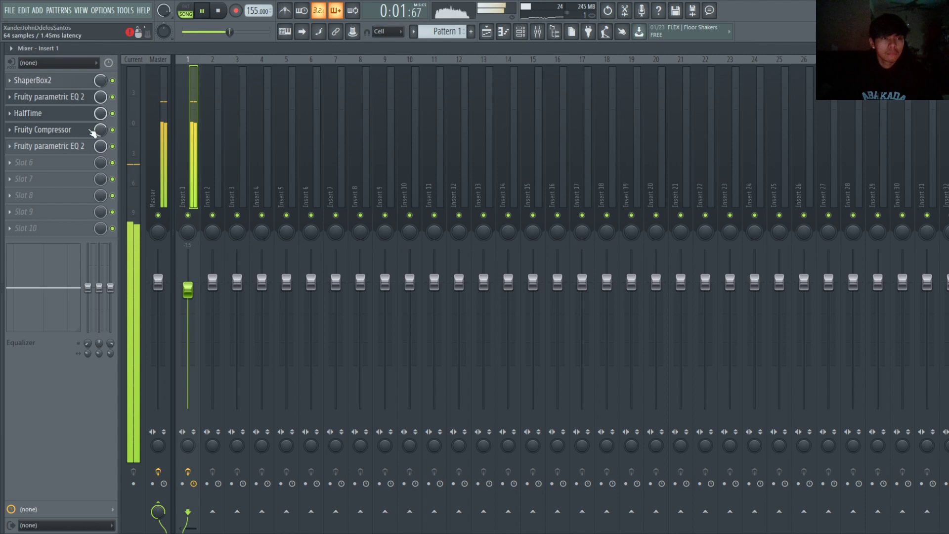
Step: Move HalfTime above the first Fruity parametric EQ 2 and set that EQ's band 7 to a low pass at about 14645 Hz
{"action": "key", "text": "alt+Up"}
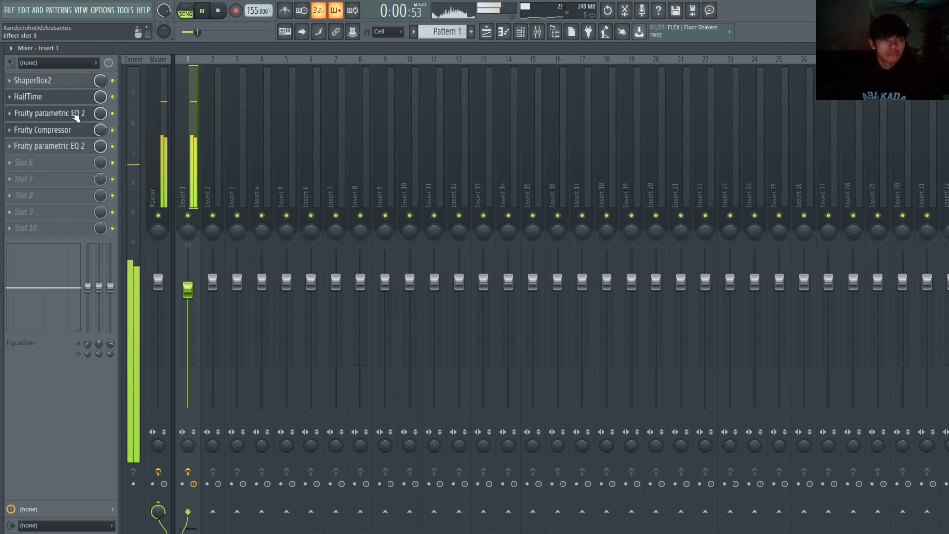
{"action": "left_click", "coordinate": [76, 116]}
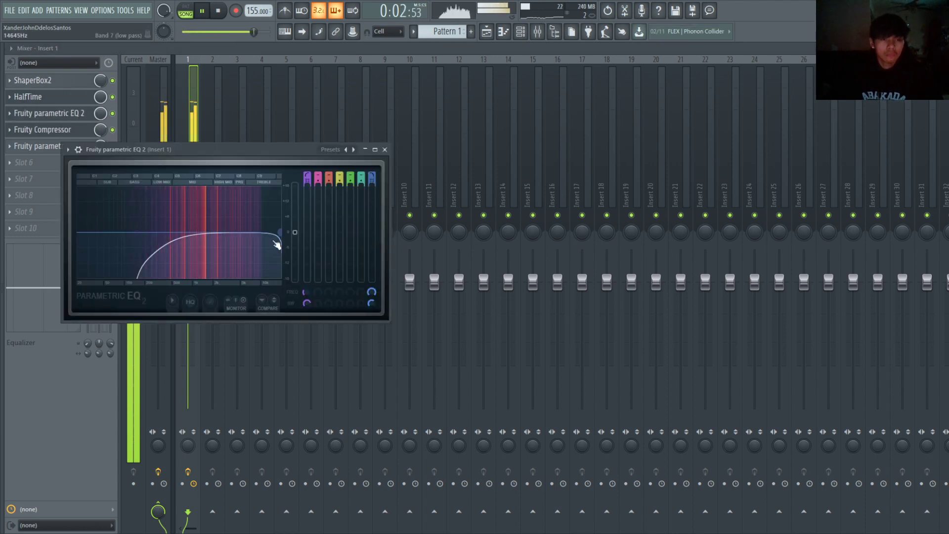
{"action": "left_click", "coordinate": [385, 149]}
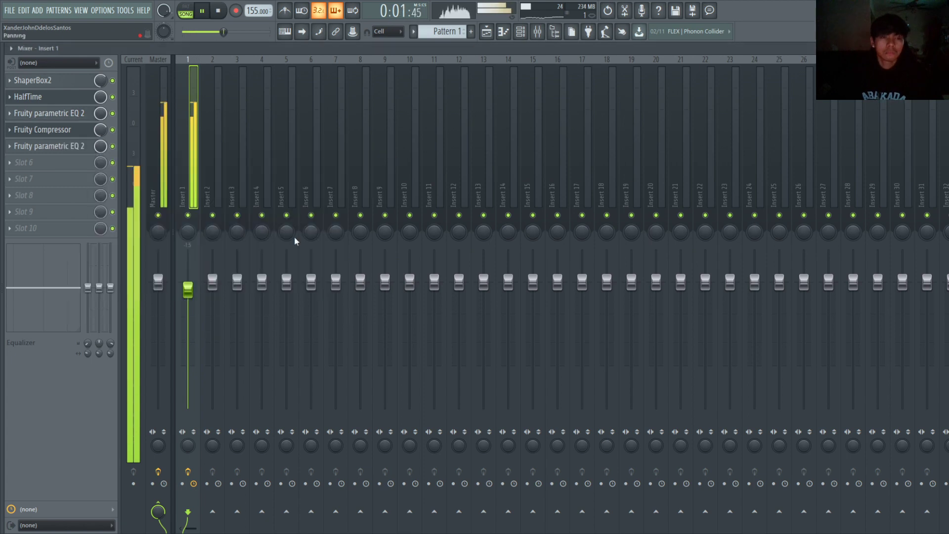
Step: Move the Pattern 1 clip from Track 2 to Track 1 in the playlist and set it to end at bar 3
{"action": "left_click", "coordinate": [493, 35]}
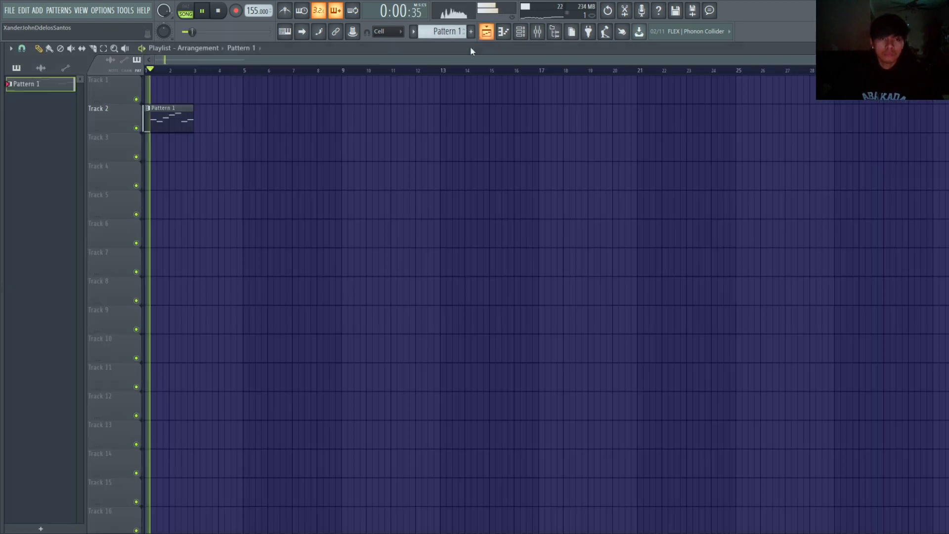
{"action": "left_click_drag", "start_coordinate": [195, 98], "coordinate": [208, 112]}
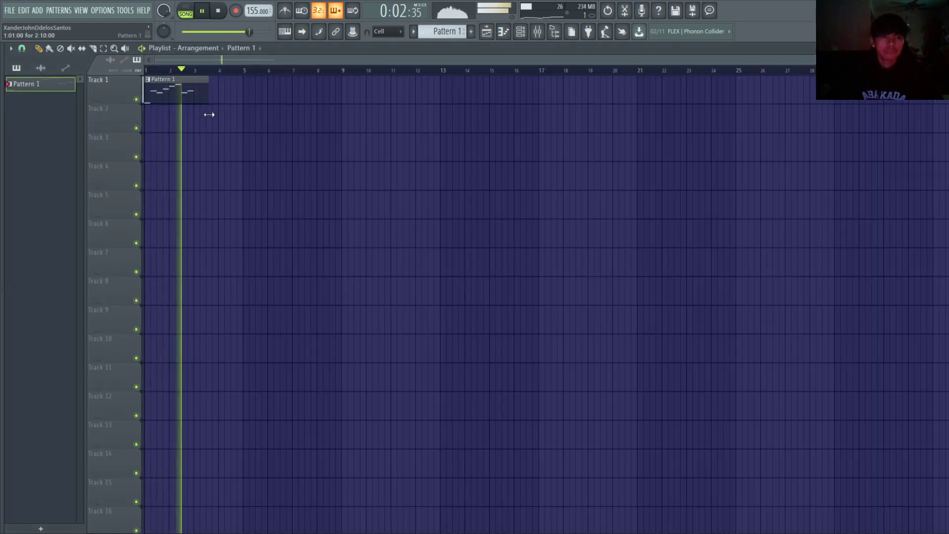
{"action": "scroll", "coordinate": [267, 117], "scroll_direction": "up", "scroll_amount": 5}
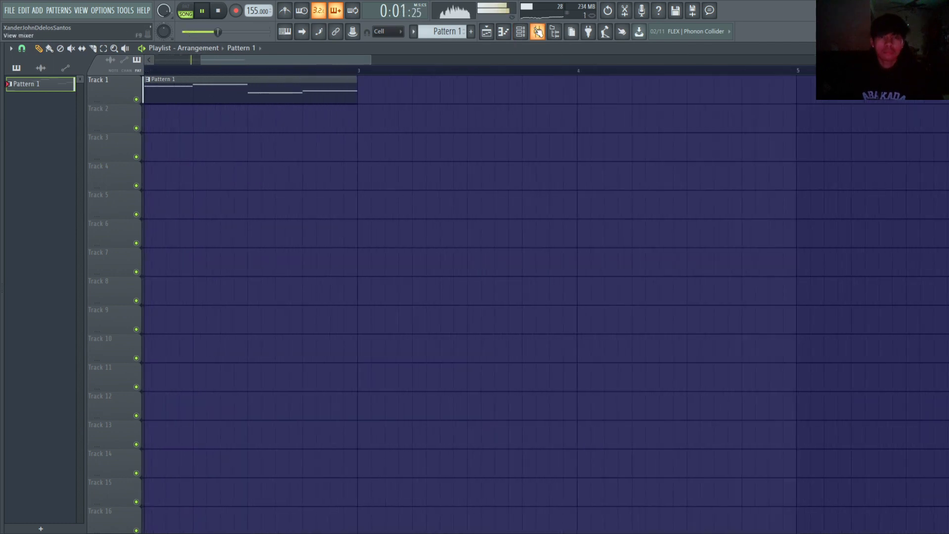
Step: Audition hi-hats in the Gami x Fiori Otaku HH folder, load Jiraya Hat onto the Hat channel and fill every second step
{"action": "key", "text": "F6"}
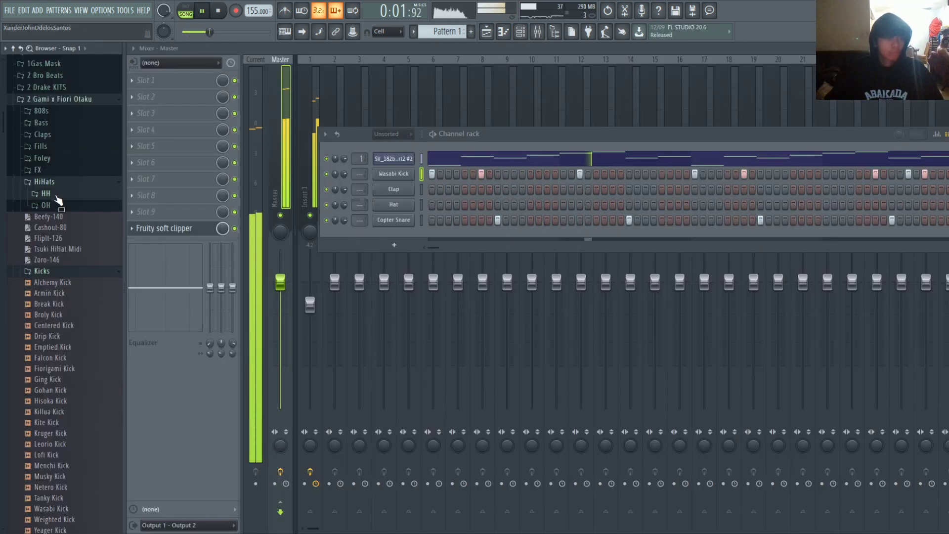
{"action": "left_click", "coordinate": [46, 193]}
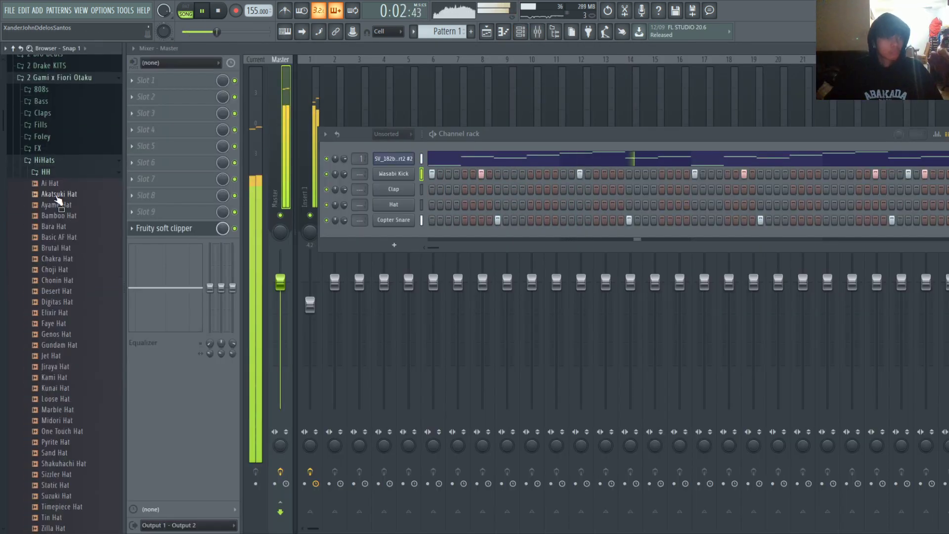
{"action": "left_click", "coordinate": [56, 247]}
{"action": "left_click_drag", "start_coordinate": [59, 280], "coordinate": [59, 299]}
{"action": "left_click", "coordinate": [55, 302]}
{"action": "left_click", "coordinate": [58, 345]}
{"action": "left_click", "coordinate": [57, 377]}
{"action": "left_click", "coordinate": [59, 388]}
{"action": "left_click", "coordinate": [64, 367]}
{"action": "left_click_drag", "start_coordinate": [66, 371], "coordinate": [290, 203]}
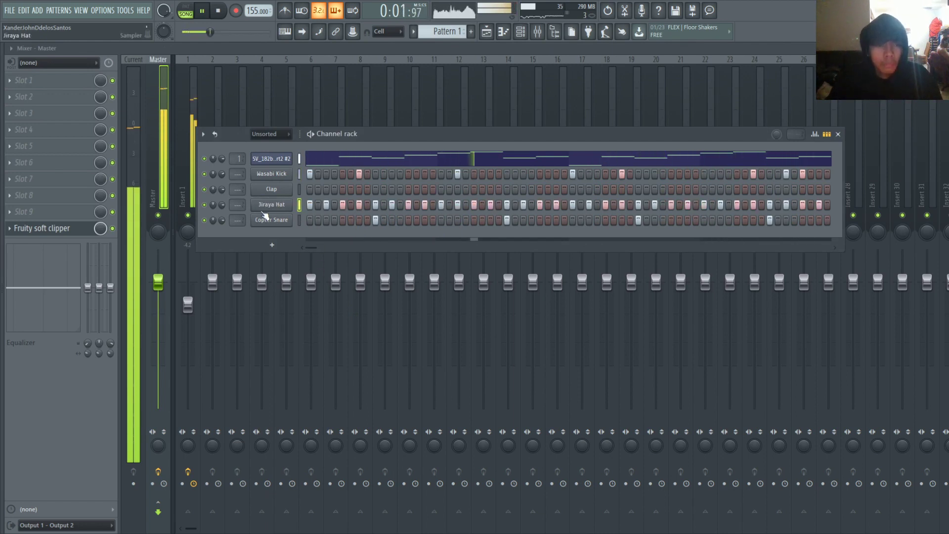
Step: In Jiraya Hat's piano roll, add a fast C5 roll on beat 2 of bar 1 and an extra hit in beat 1 of bar 2
{"action": "key", "text": "F7"}
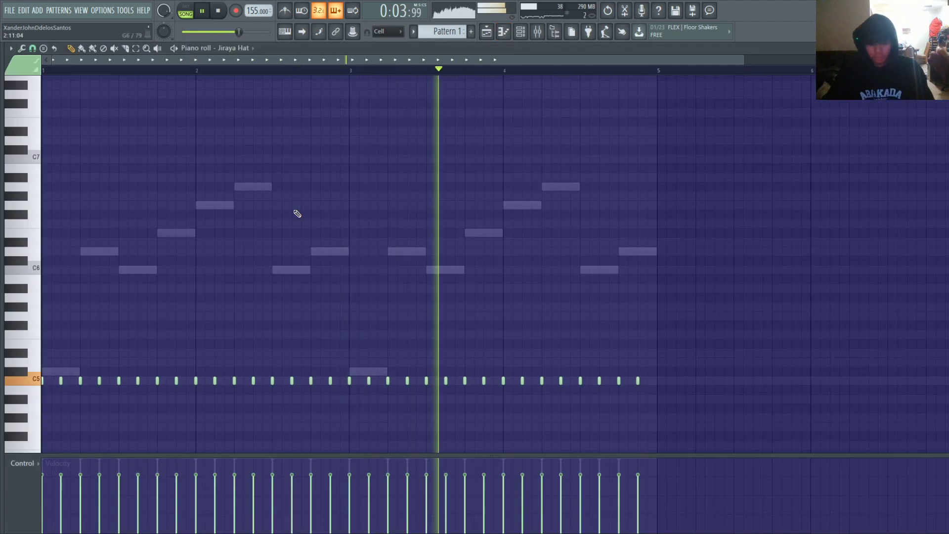
{"action": "scroll", "coordinate": [114, 127], "scroll_direction": "up", "scroll_amount": 5}
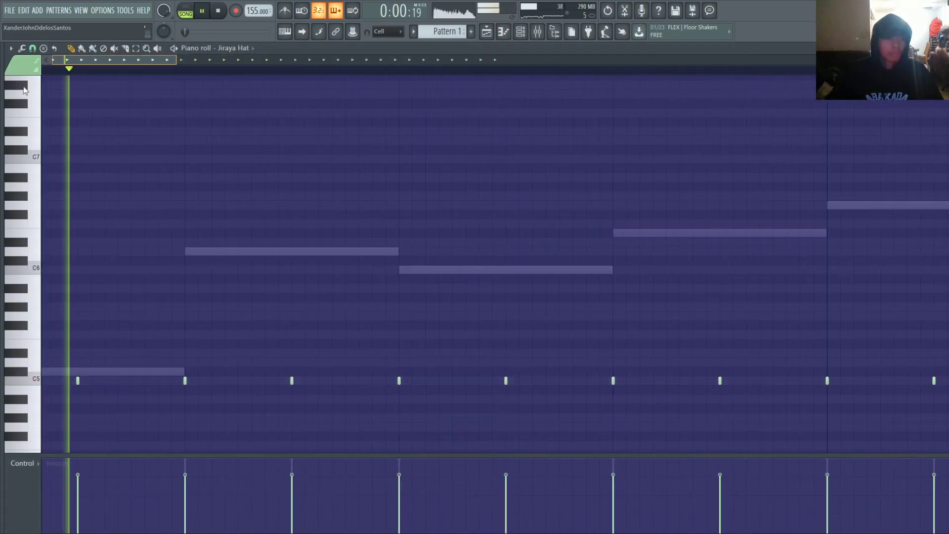
{"action": "left_click", "coordinate": [283, 381]}
{"action": "left_click", "coordinate": [309, 381]}
{"action": "key", "text": "space"}
{"action": "key", "text": "space"}
{"action": "scroll", "coordinate": [400, 375], "scroll_direction": "down", "scroll_amount": 2}
{"action": "key", "text": "space"}
{"action": "scroll", "coordinate": [450, 386], "scroll_direction": "up", "scroll_amount": 2}
{"action": "key", "text": "space"}
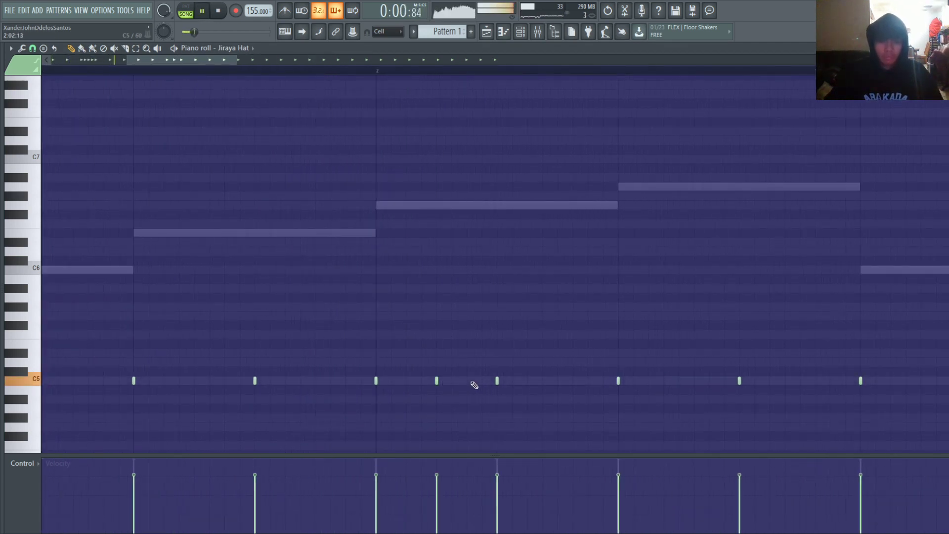
Step: Add two extra hat notes between the existing hits on beat 3 of bar 2 and play back
{"action": "scroll", "coordinate": [494, 371], "scroll_direction": "down", "scroll_amount": 3}
{"action": "scroll", "coordinate": [521, 387], "scroll_direction": "up", "scroll_amount": 3}
{"action": "key", "text": "ctrl+space"}
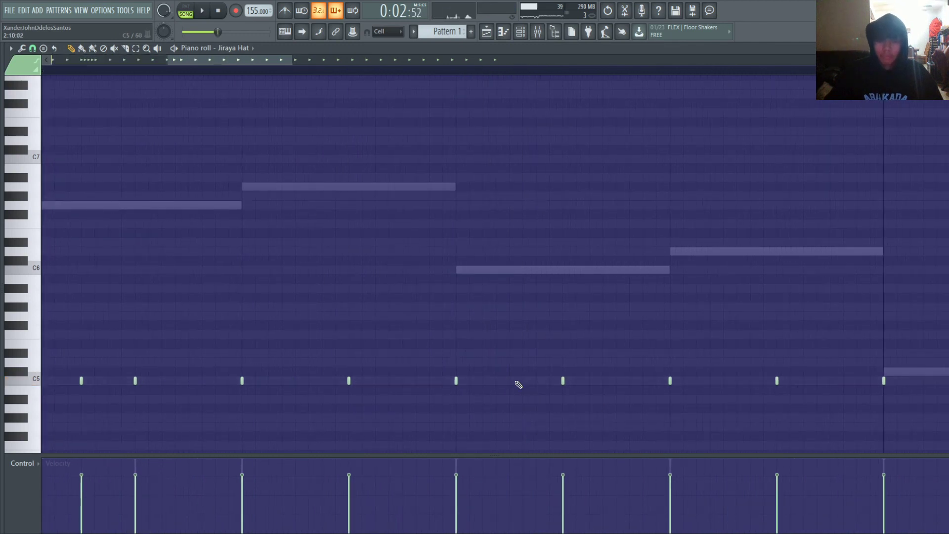
{"action": "left_click", "coordinate": [616, 371]}
{"action": "key", "text": "space"}
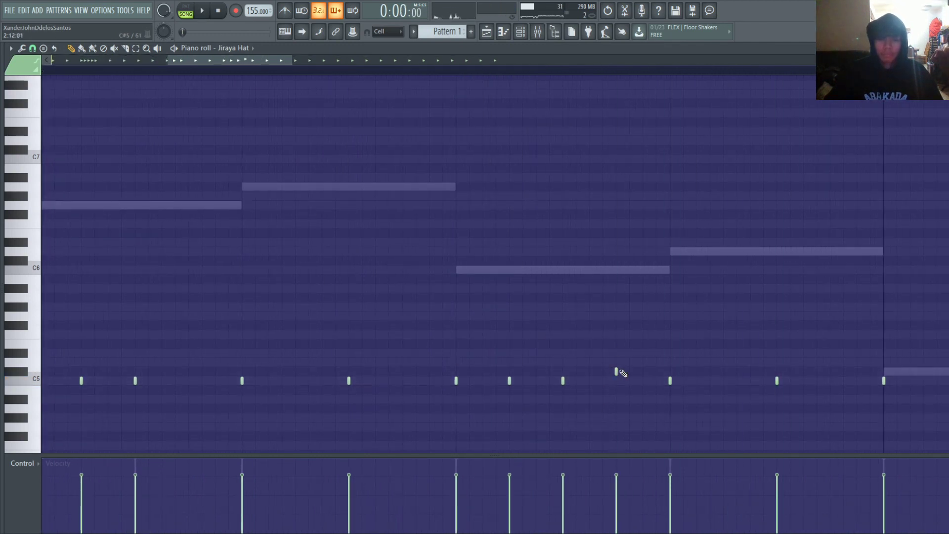
Step: Delete the hat notes in bars 3 and 4 and replace them with a copy of the bars 1 and 2 pattern
{"action": "scroll", "coordinate": [582, 338], "scroll_direction": "down", "scroll_amount": 4}
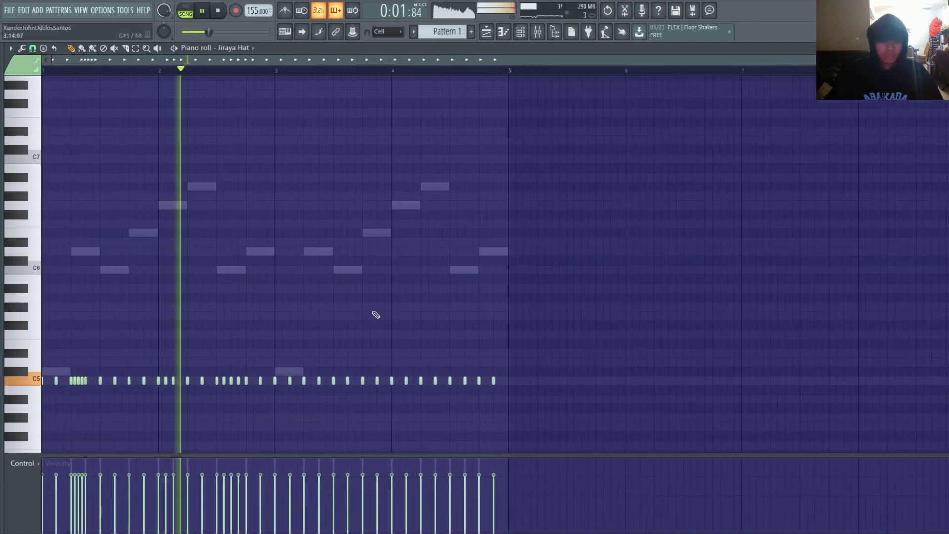
{"action": "key", "text": "space"}
{"action": "left_click_drag", "start_coordinate": [581, 331], "coordinate": [275, 415]}
{"action": "key", "text": "Delete"}
{"action": "key", "text": "space"}
{"action": "key", "text": "ctrl+a"}
{"action": "key", "text": "alt+F8"}
{"action": "left_click_drag", "start_coordinate": [80, 380], "coordinate": [313, 380]}
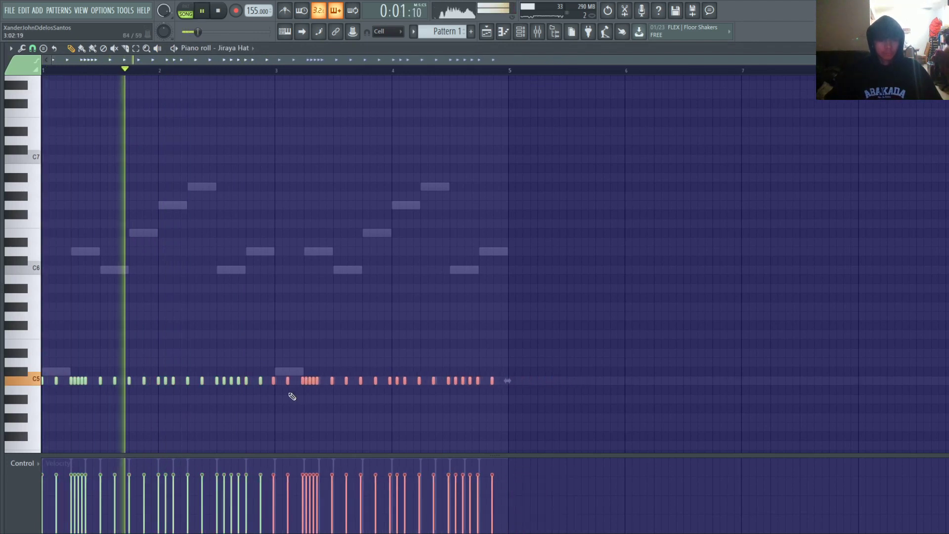
{"action": "scroll", "coordinate": [246, 390], "scroll_direction": "up", "scroll_amount": 2}
{"action": "scroll", "coordinate": [220, 387], "scroll_direction": "down", "scroll_amount": 3}
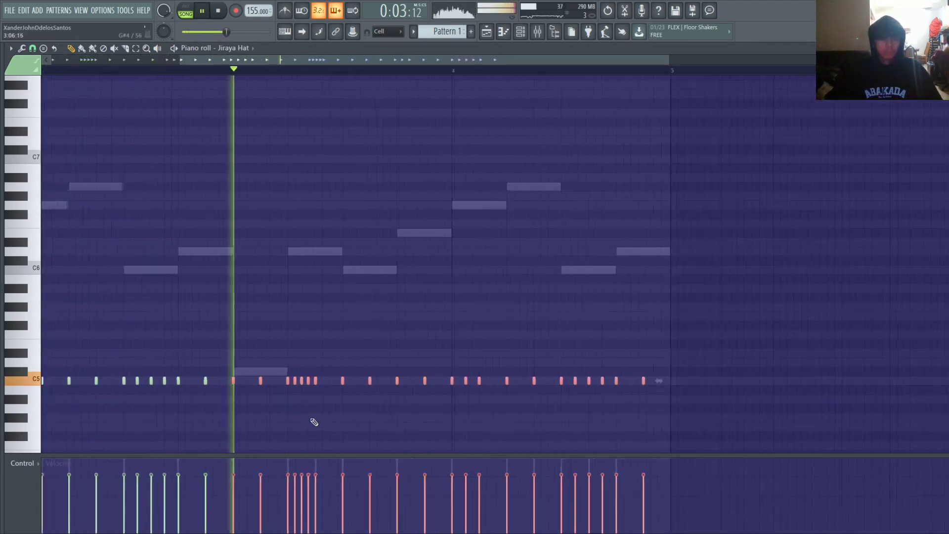
{"action": "left_click", "coordinate": [493, 300]}
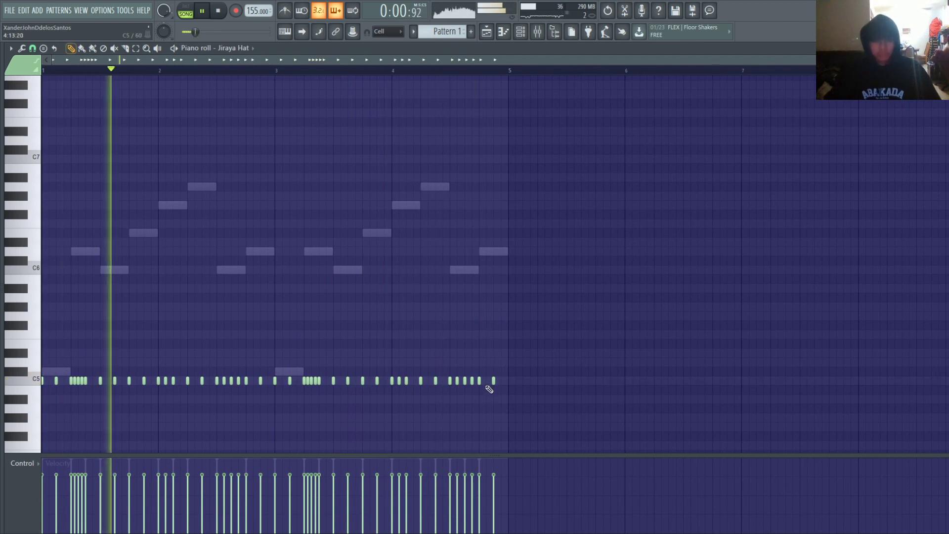
Step: Add extra C5 hat notes between the existing hits on the last beat of bar 4
{"action": "scroll", "coordinate": [492, 384], "scroll_direction": "up", "scroll_amount": 4}
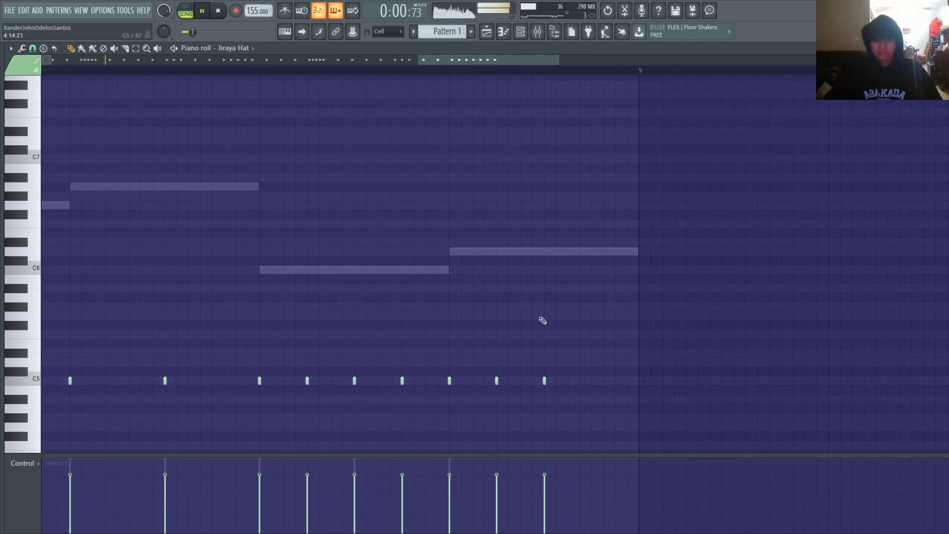
{"action": "scroll", "coordinate": [547, 307], "scroll_direction": "down", "scroll_amount": 4}
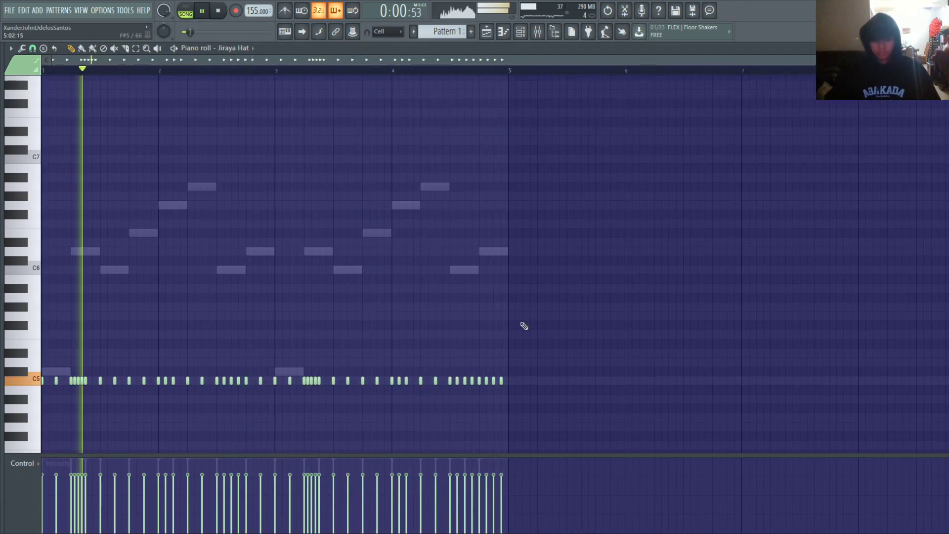
{"action": "scroll", "coordinate": [90, 129], "scroll_direction": "up", "scroll_amount": 2}
{"action": "scroll", "coordinate": [90, 129], "scroll_direction": "up", "scroll_amount": 2}
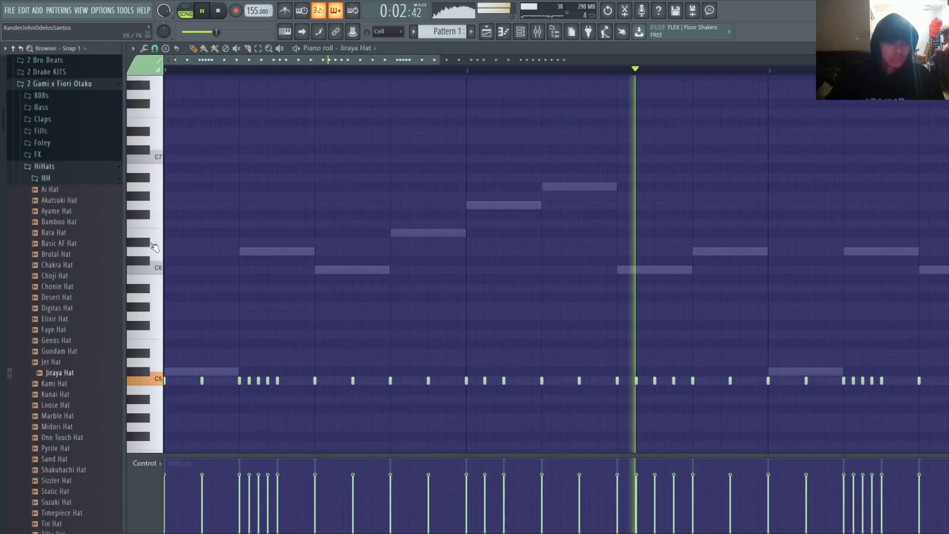
Step: Check the Jiraya Hat channel's sample, envelope and miscellaneous settings, including its time controls, and close the channel window
{"action": "left_click", "coordinate": [521, 32]}
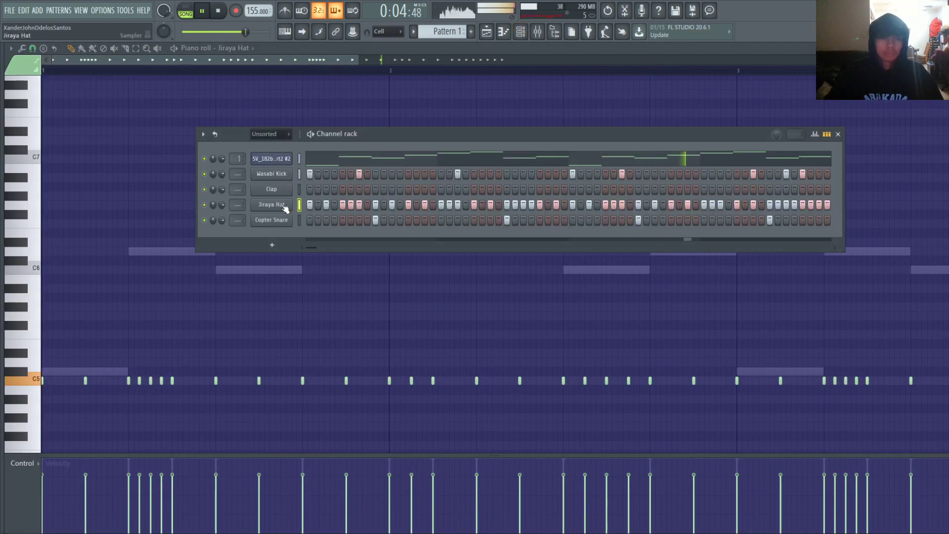
{"action": "left_click", "coordinate": [270, 202]}
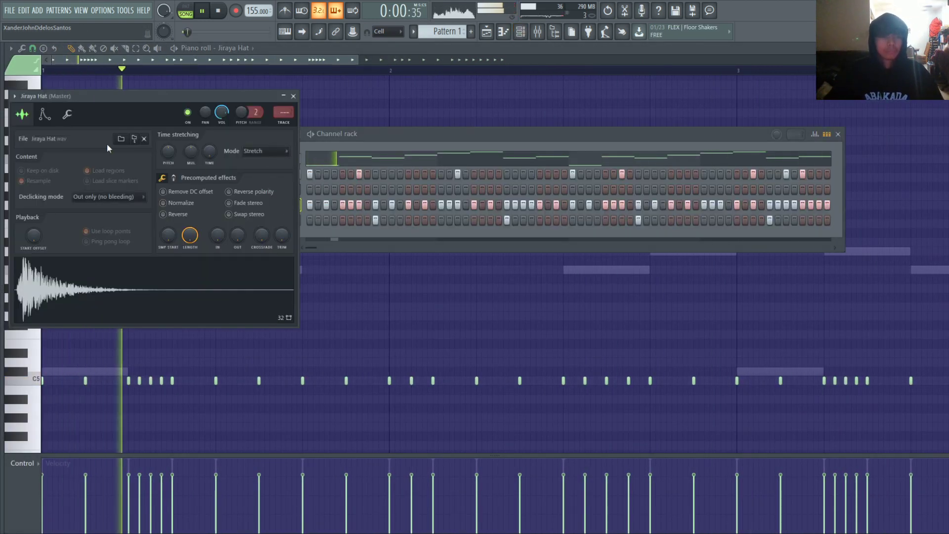
{"action": "left_click", "coordinate": [45, 114]}
{"action": "left_click", "coordinate": [68, 116]}
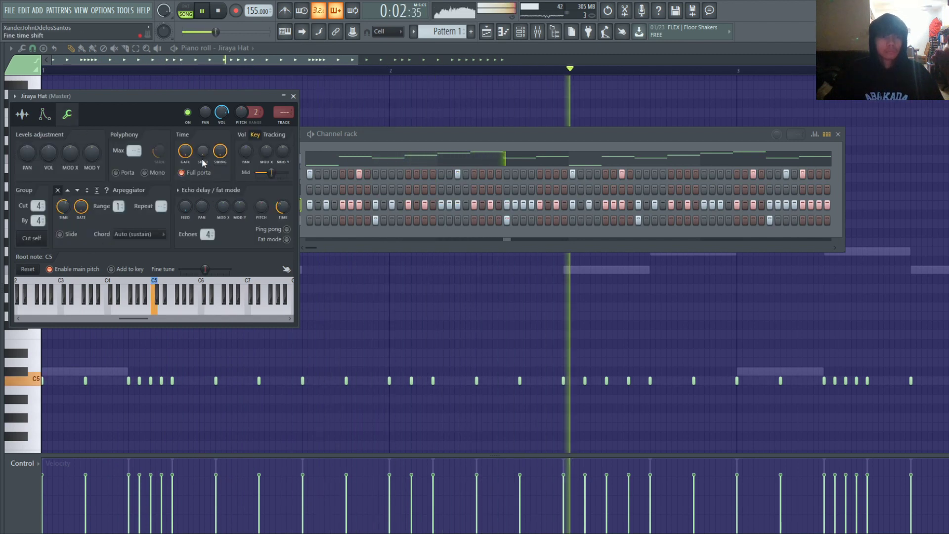
{"action": "left_click", "coordinate": [293, 96]}
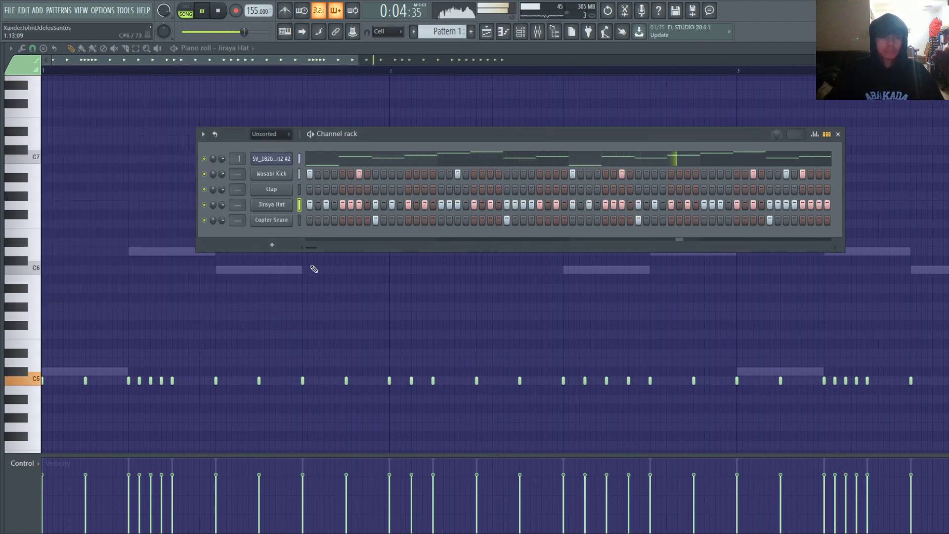
Step: Vary the velocities of the Jiraya Hat notes across bars 1 and 2, lowering selected hits and the roll notes
{"action": "key", "text": "F6"}
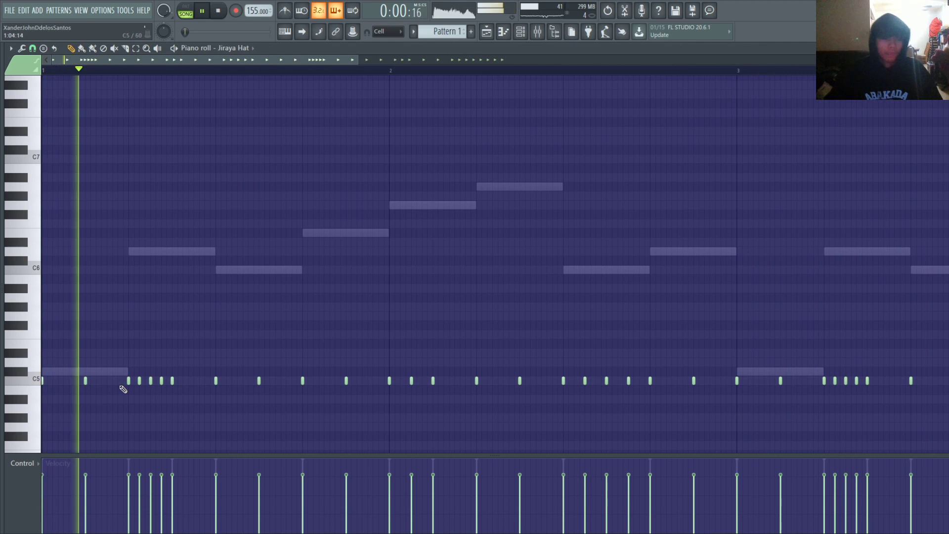
{"action": "scroll", "coordinate": [121, 389], "scroll_direction": "up", "scroll_amount": 4, "text": "ctrl"}
{"action": "mouse_move", "coordinate": [162, 497]}
{"action": "left_mouse_down"}
{"action": "mouse_move", "coordinate": [198, 490]}
{"action": "mouse_move", "coordinate": [226, 501]}
{"action": "left_mouse_up"}
{"action": "scroll", "coordinate": [131, 488], "scroll_direction": "down", "scroll_amount": 3, "text": "ctrl"}
{"action": "left_click", "coordinate": [255, 492]}
{"action": "left_click", "coordinate": [308, 489]}
{"action": "left_click", "coordinate": [415, 513]}
{"action": "scroll", "coordinate": [413, 482], "scroll_direction": "down", "scroll_amount": 3, "text": "ctrl"}
{"action": "left_click", "coordinate": [289, 503]}
{"action": "left_click", "coordinate": [343, 502]}
{"action": "left_click", "coordinate": [395, 481]}
{"action": "left_click", "coordinate": [431, 491]}
{"action": "left_click", "coordinate": [484, 503]}
{"action": "left_click", "coordinate": [519, 486]}
{"action": "left_click", "coordinate": [537, 500]}
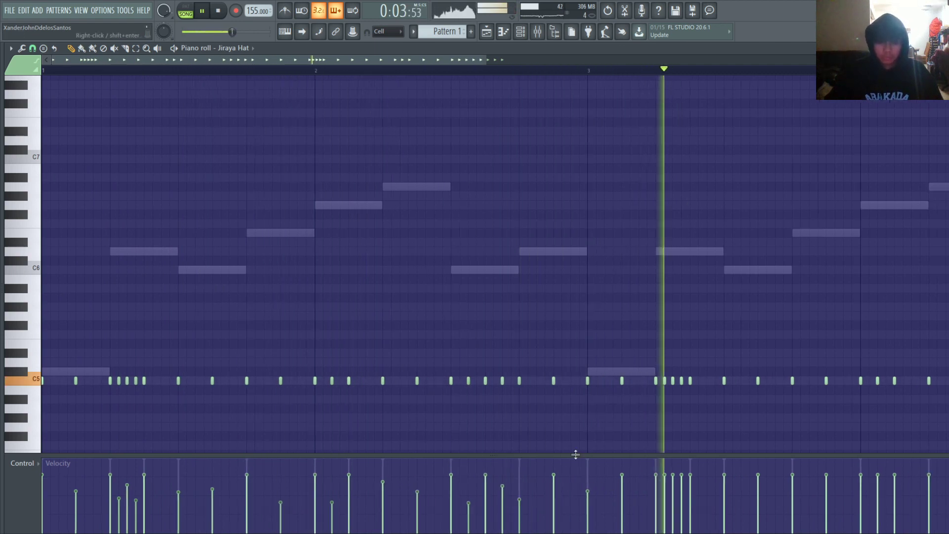
Step: Lower the velocities of the hat roll and selected hits in bar 3 to uneven levels
{"action": "scroll", "coordinate": [551, 466], "scroll_direction": "up", "scroll_amount": 2, "text": "ctrl"}
{"action": "left_click", "coordinate": [576, 494]}
{"action": "left_click", "coordinate": [589, 483]}
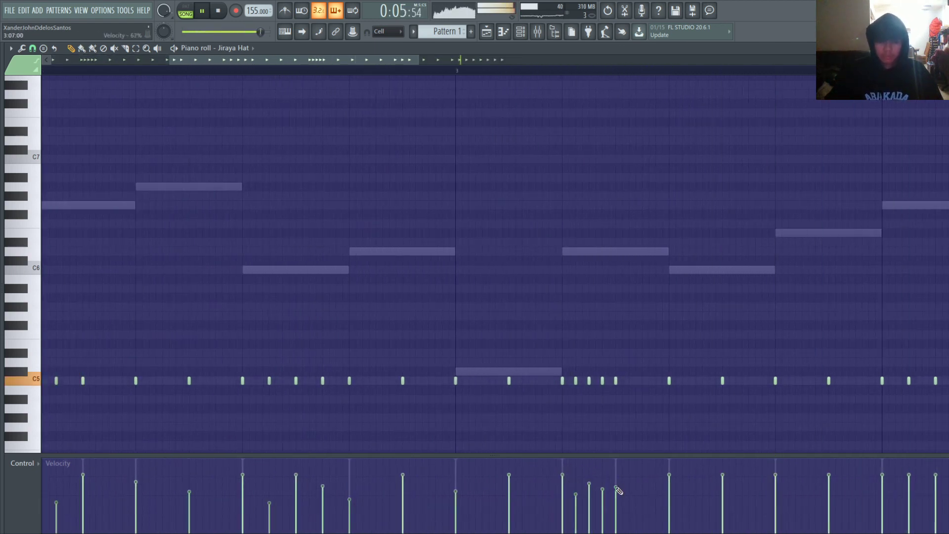
{"action": "scroll", "coordinate": [613, 494], "scroll_direction": "down", "scroll_amount": 3, "text": "ctrl"}
{"action": "scroll", "coordinate": [544, 499], "scroll_direction": "up", "scroll_amount": 3, "text": "ctrl"}
{"action": "scroll", "coordinate": [549, 494], "scroll_direction": "down", "scroll_amount": 3, "text": "ctrl"}
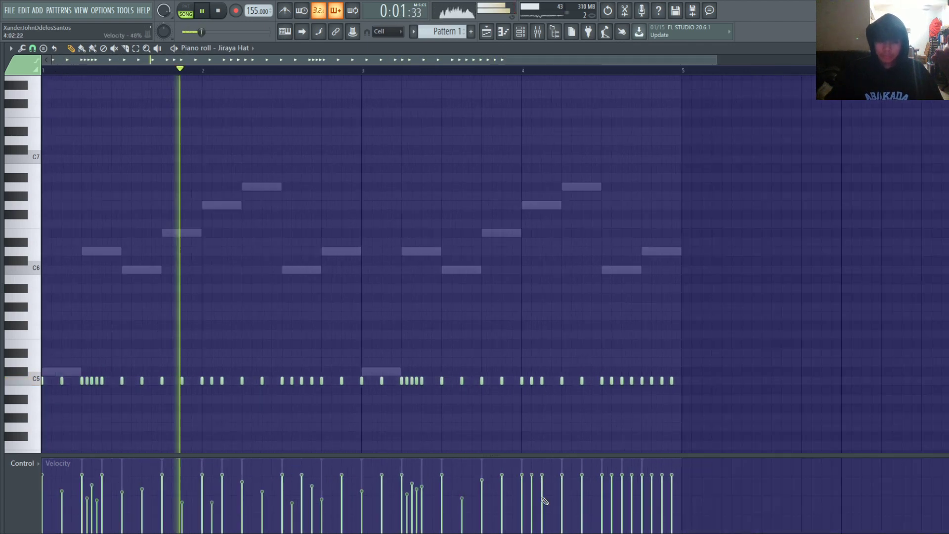
Step: Vary the hat note velocities in bar 4, including the roll over its last two beats, and play back
{"action": "scroll", "coordinate": [529, 495], "scroll_direction": "up", "scroll_amount": 3, "text": "ctrl"}
{"action": "left_click", "coordinate": [561, 506]}
{"action": "left_click", "coordinate": [584, 492]}
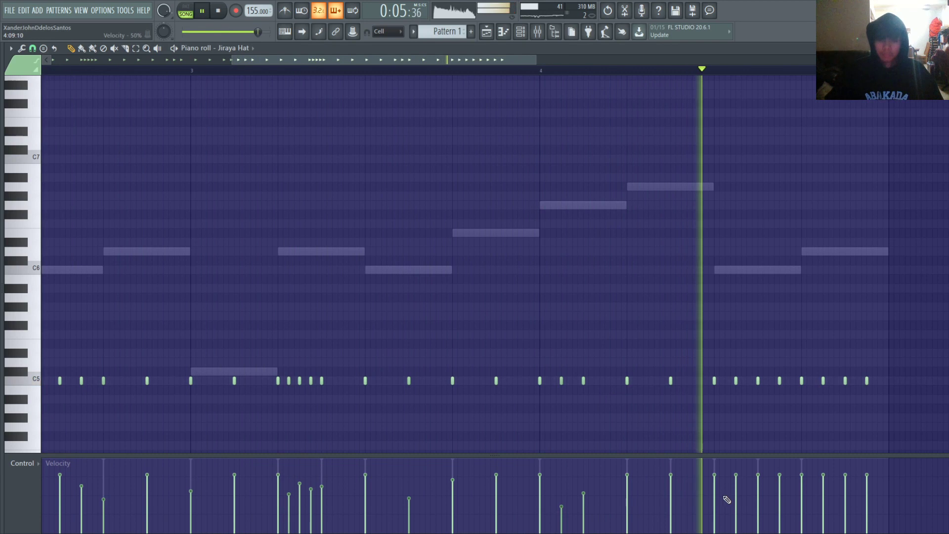
{"action": "left_click", "coordinate": [737, 505]}
{"action": "key", "text": "space"}
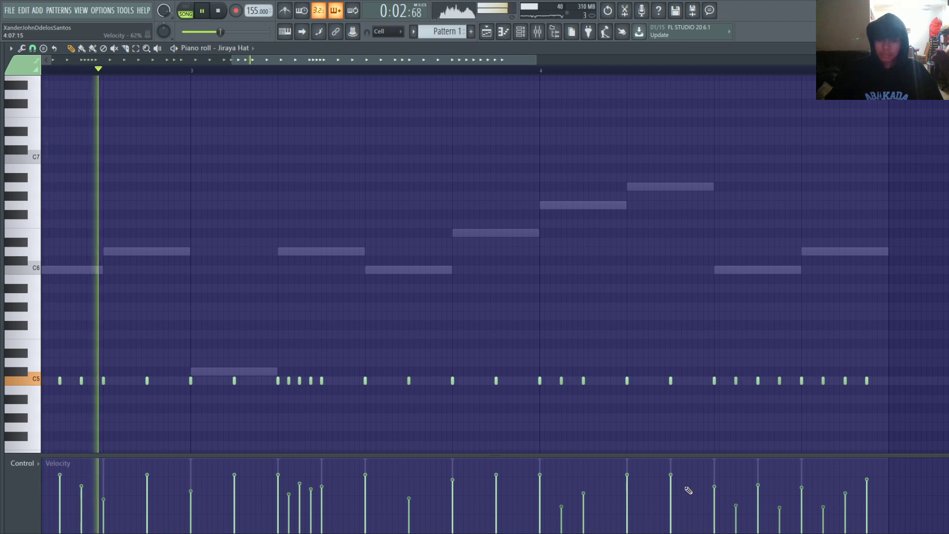
{"action": "left_click", "coordinate": [715, 478]}
{"action": "left_click", "coordinate": [671, 484]}
{"action": "left_click", "coordinate": [670, 492]}
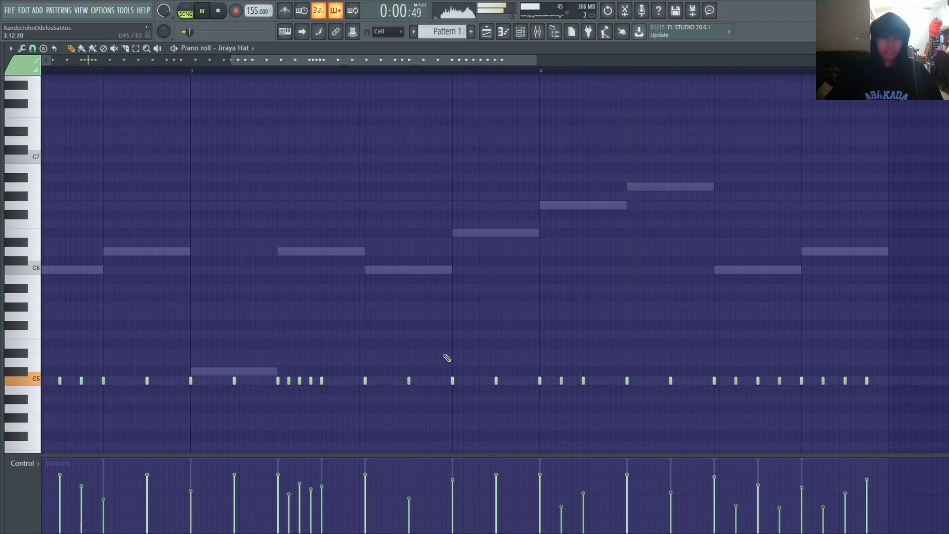
Step: Select all the hat notes and randomize their panning slightly around the centre
{"action": "scroll", "coordinate": [385, 316], "scroll_direction": "down", "scroll_amount": 2}
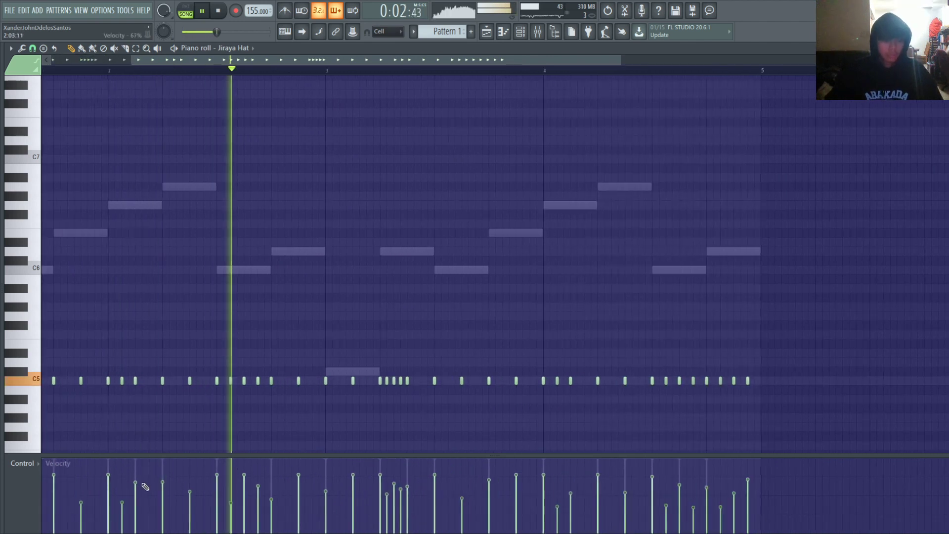
{"action": "key", "text": "ctrl+a"}
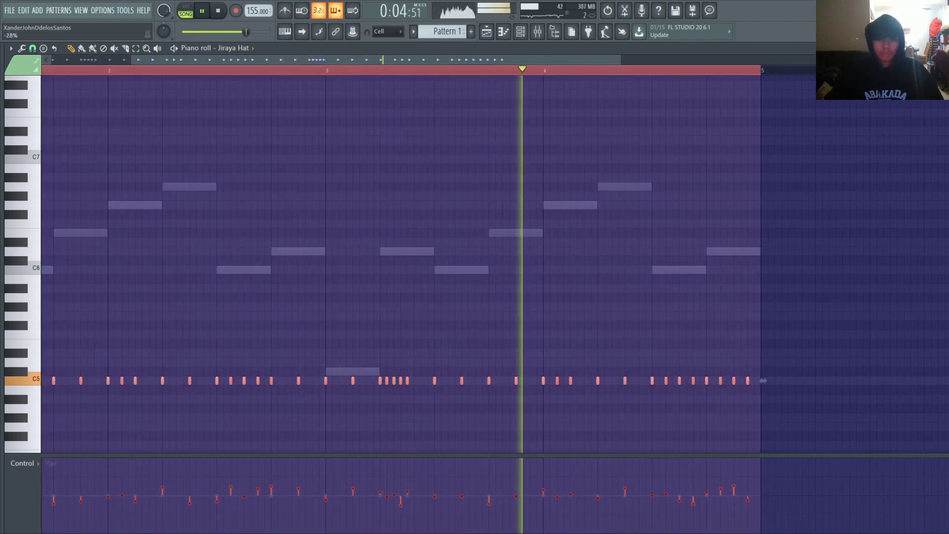
{"action": "left_click_drag", "start_coordinate": [266, 32], "coordinate": [186, 31]}
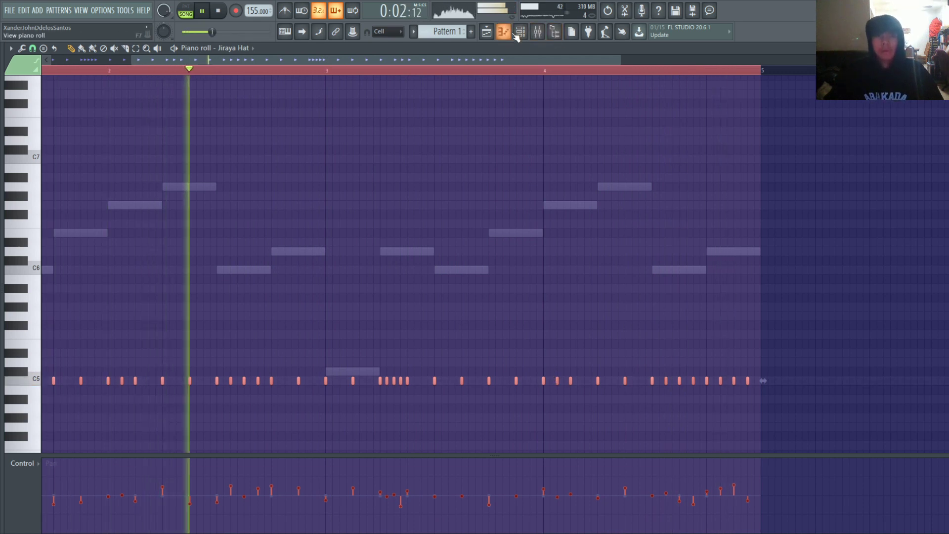
Step: Audition snare samples in the 2 Drake KITS folder, including its Snares (Drums) subfolder
{"action": "key", "text": "F6"}
{"action": "key", "text": "alt+F8"}
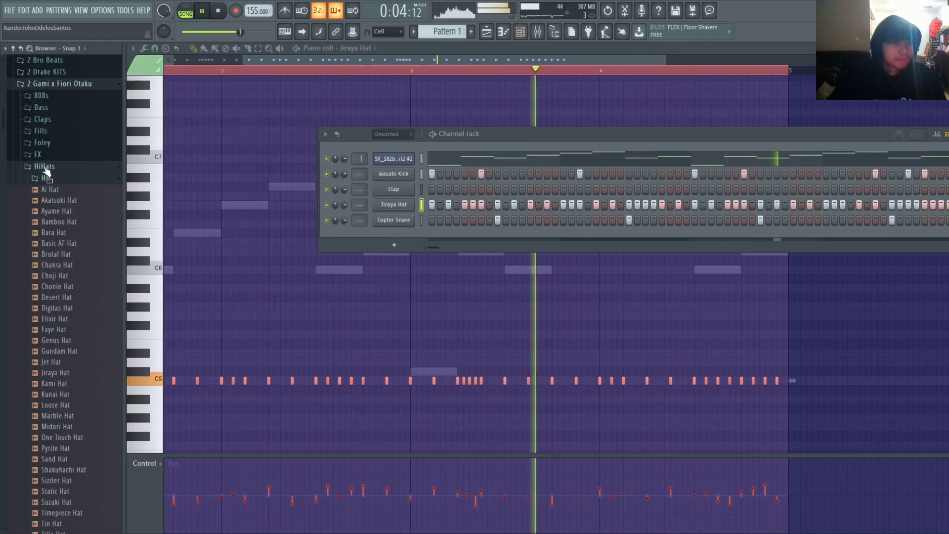
{"action": "left_click", "coordinate": [57, 83]}
{"action": "left_click", "coordinate": [56, 72]}
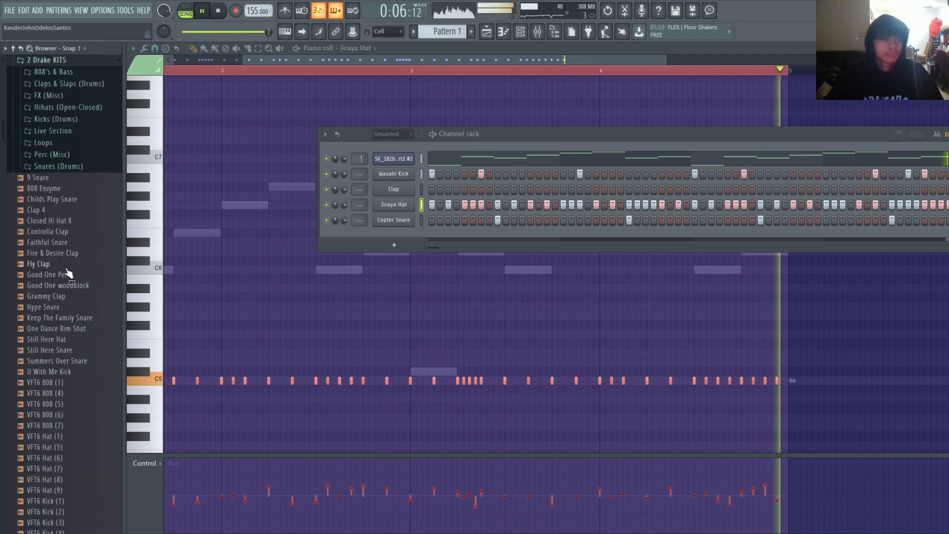
{"action": "left_click", "coordinate": [52, 169]}
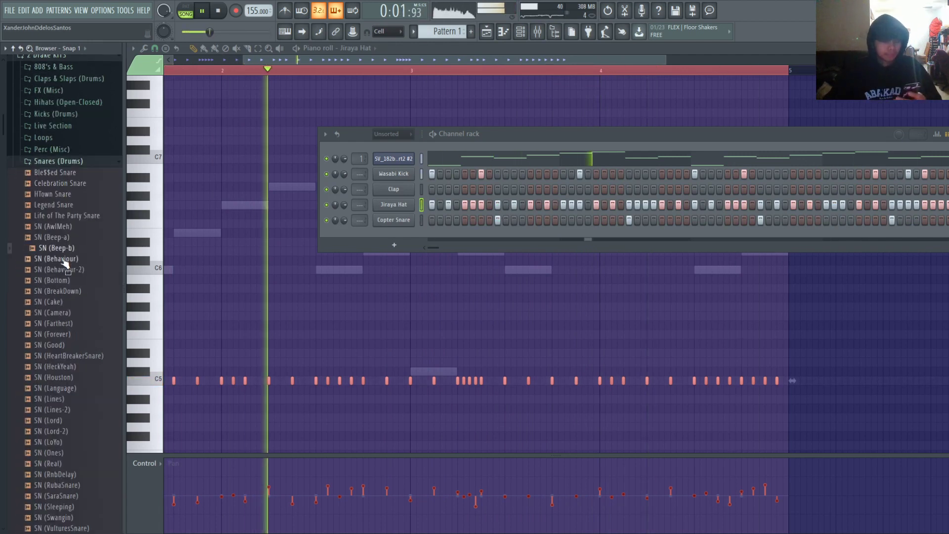
{"action": "key", "text": "space"}
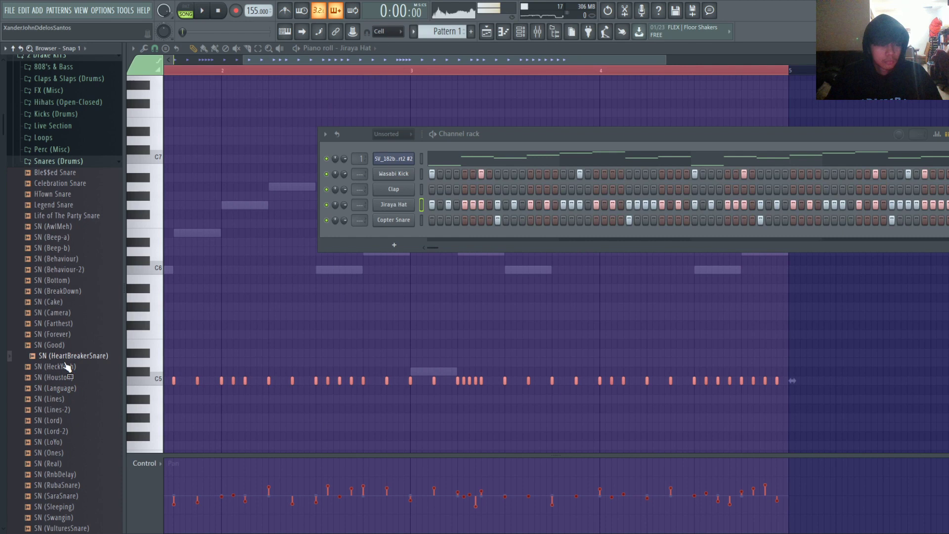
{"action": "left_click", "coordinate": [52, 475]}
{"action": "key", "text": "space"}
{"action": "left_click", "coordinate": [59, 507]}
{"action": "key", "text": "space"}
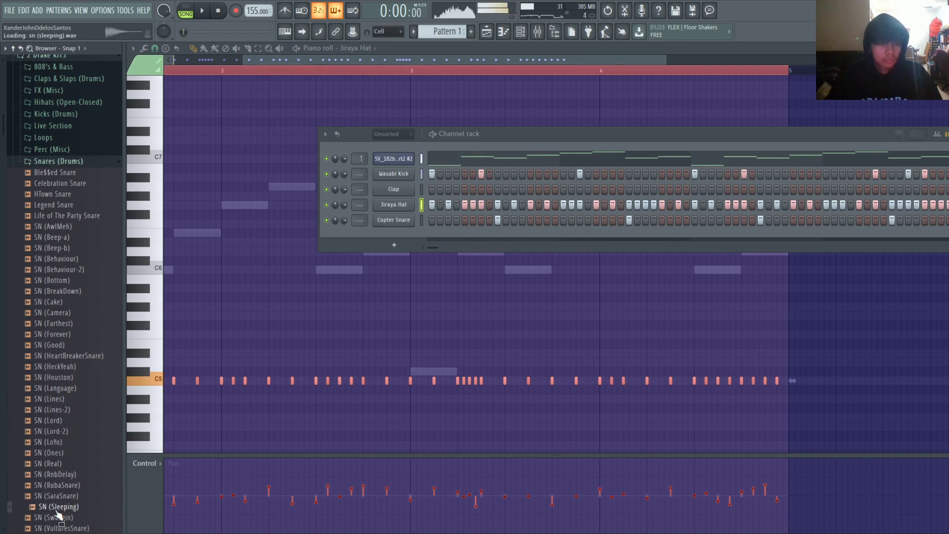
{"action": "scroll", "coordinate": [60, 509], "scroll_direction": "down", "scroll_amount": 4}
{"action": "left_click", "coordinate": [62, 443]}
{"action": "key", "text": "space"}
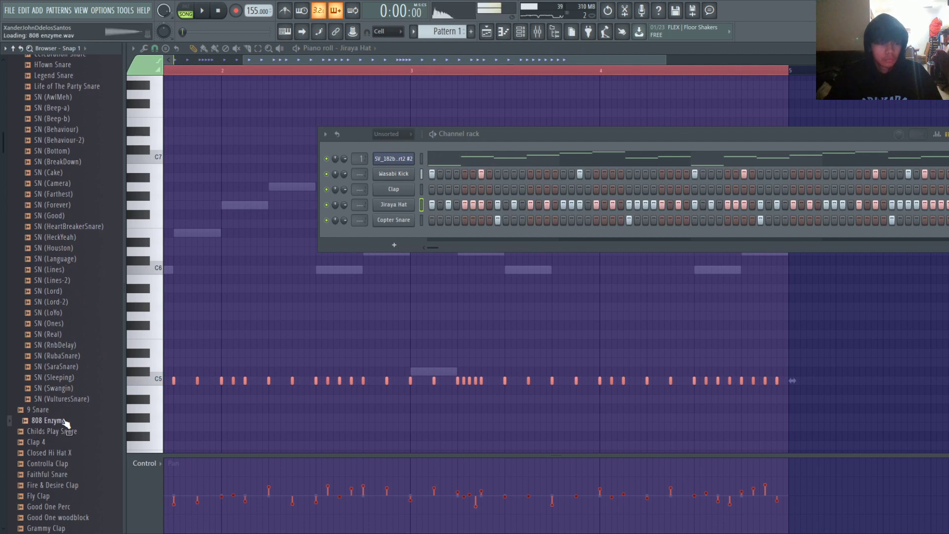
Step: Add the Childs Play Snare sample as a new channel and place hits on steps 15 and 23
{"action": "left_click_drag", "start_coordinate": [101, 442], "coordinate": [280, 214]}
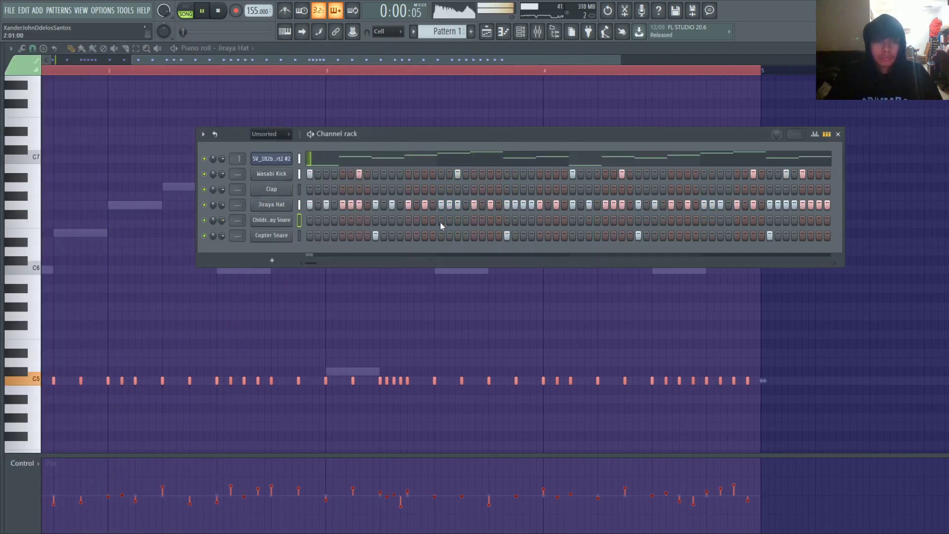
{"action": "left_click", "coordinate": [425, 220]}
{"action": "left_click", "coordinate": [491, 220]}
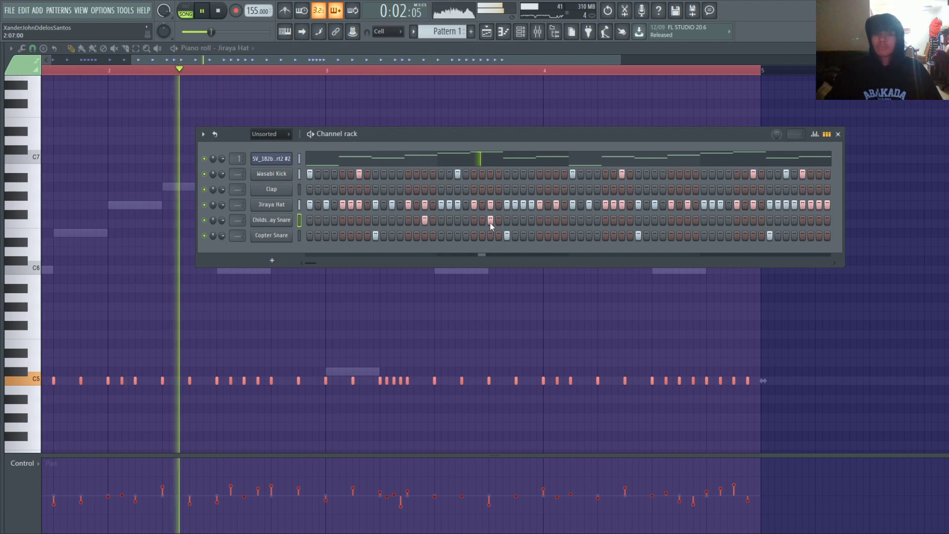
Step: Set the Childs Play Snare sample's fade-out to 39% and close its channel window
{"action": "left_click", "coordinate": [271, 220]}
{"action": "key", "text": "space"}
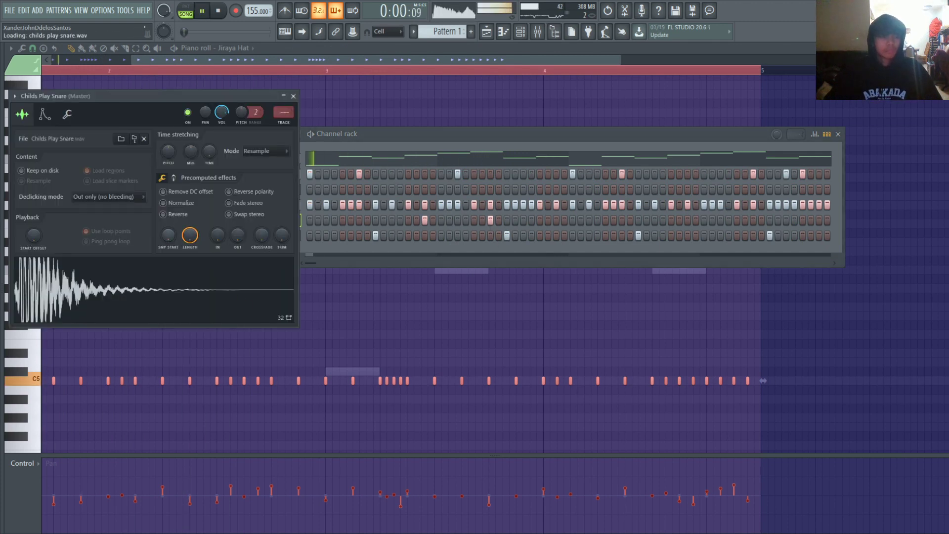
{"action": "left_click_drag", "start_coordinate": [237, 235], "coordinate": [237, 228]}
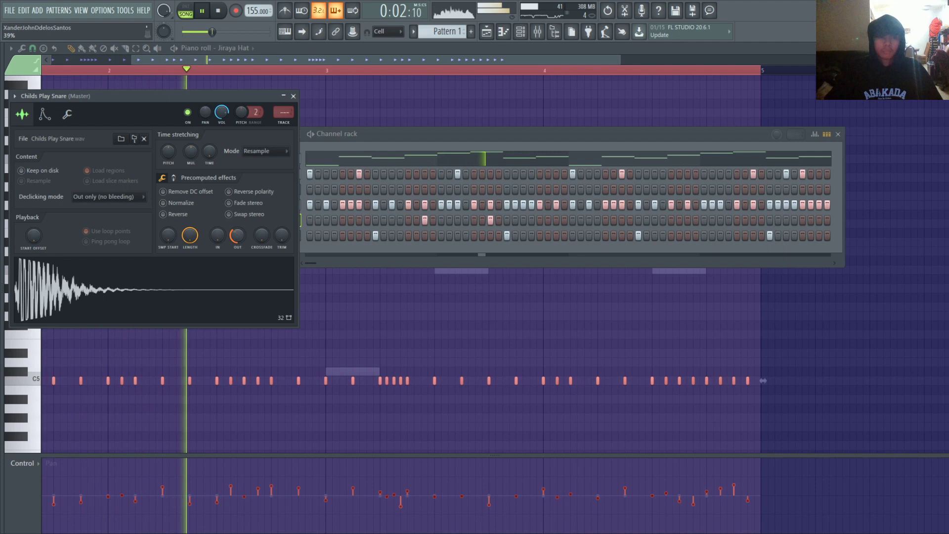
{"action": "left_click", "coordinate": [293, 95]}
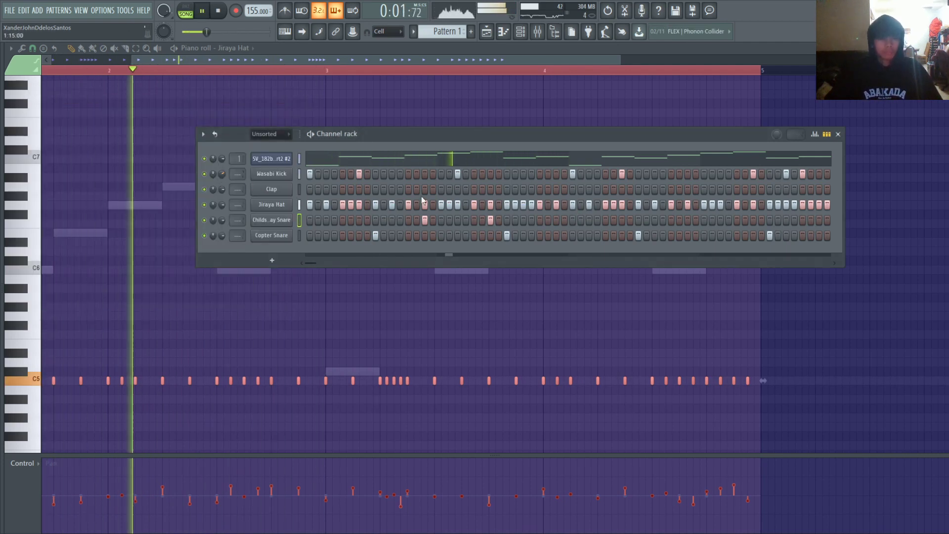
Step: Add further Childs Play Snare hits on steps 3, 21, 47, 51 and 63 of the pattern
{"action": "left_click", "coordinate": [492, 219]}
{"action": "left_click", "coordinate": [475, 219]}
{"action": "left_click", "coordinate": [492, 219]}
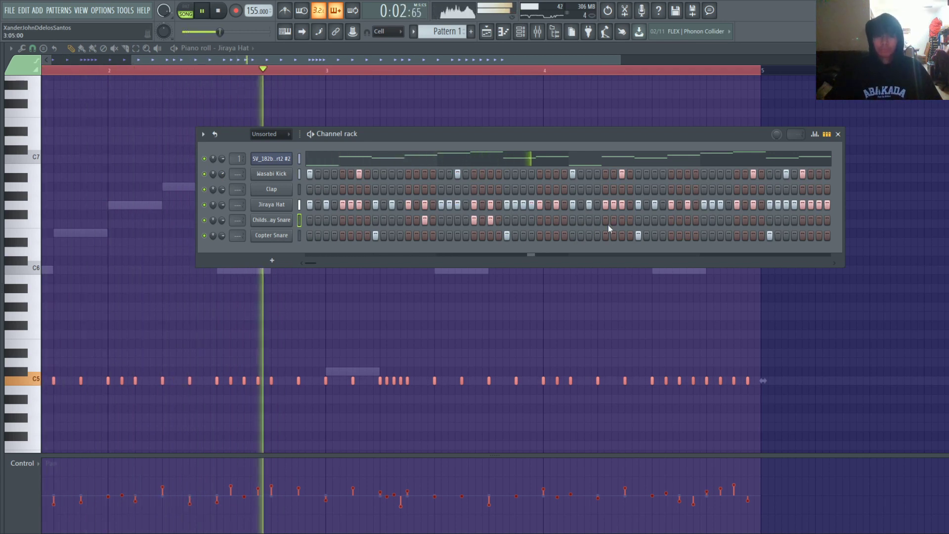
{"action": "left_click", "coordinate": [688, 219]}
{"action": "key", "text": "space"}
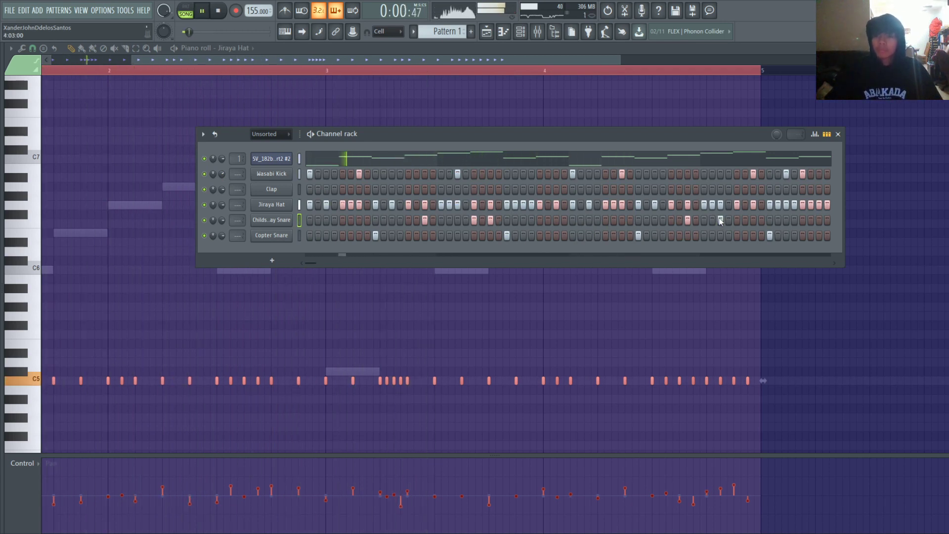
{"action": "left_click", "coordinate": [820, 220]}
{"action": "left_click", "coordinate": [326, 220]}
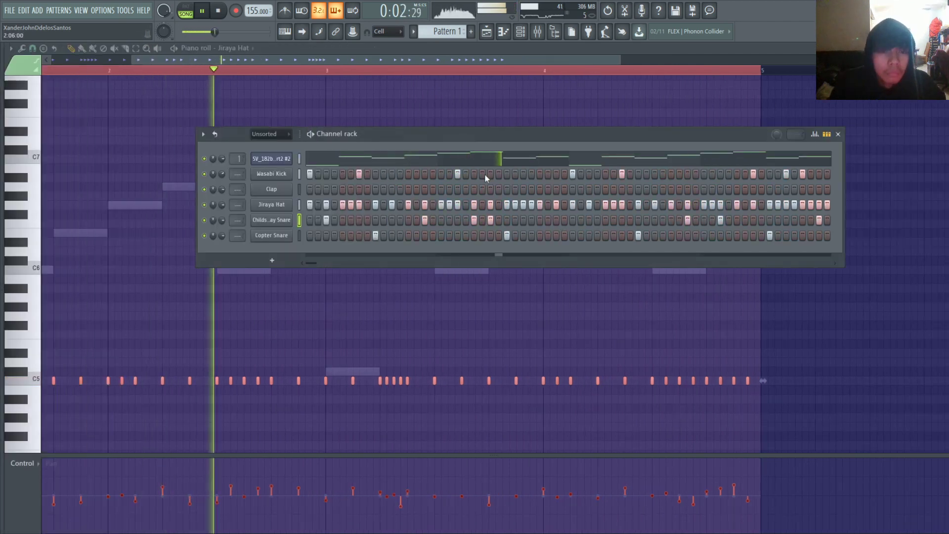
Step: Lower the highs with band 7 in the second Fruity parametric EQ 2 on Insert 1
{"action": "left_click", "coordinate": [537, 31]}
{"action": "left_click", "coordinate": [185, 173]}
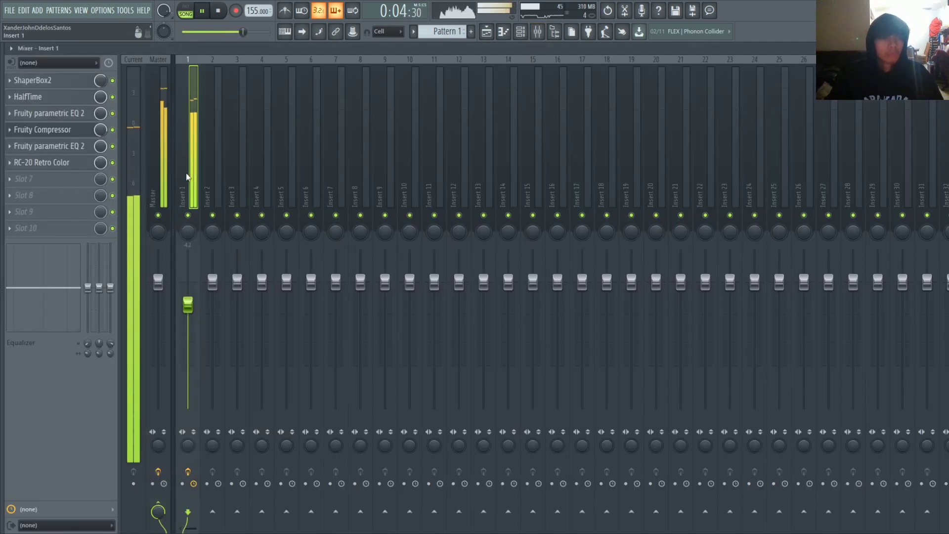
{"action": "left_click", "coordinate": [50, 146]}
{"action": "left_click_drag", "start_coordinate": [253, 284], "coordinate": [261, 296]}
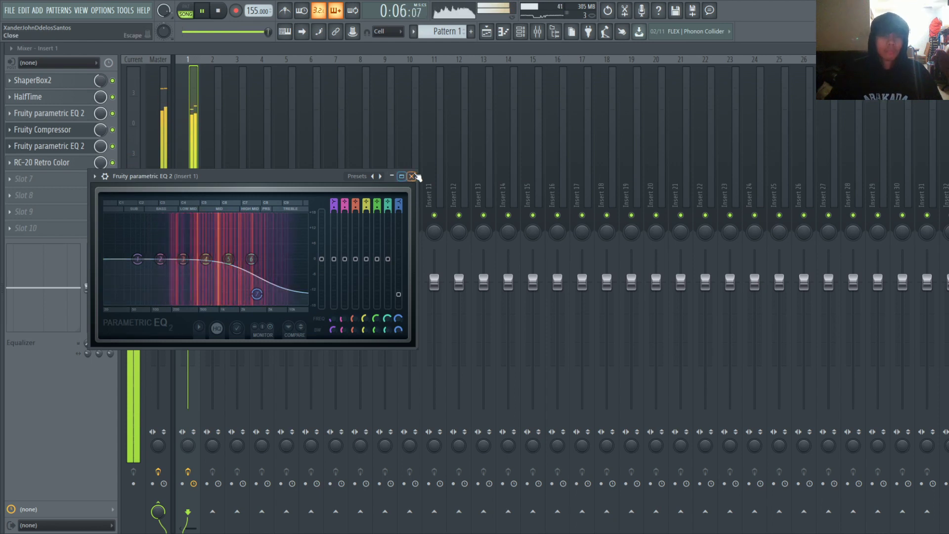
{"action": "left_click", "coordinate": [412, 176]}
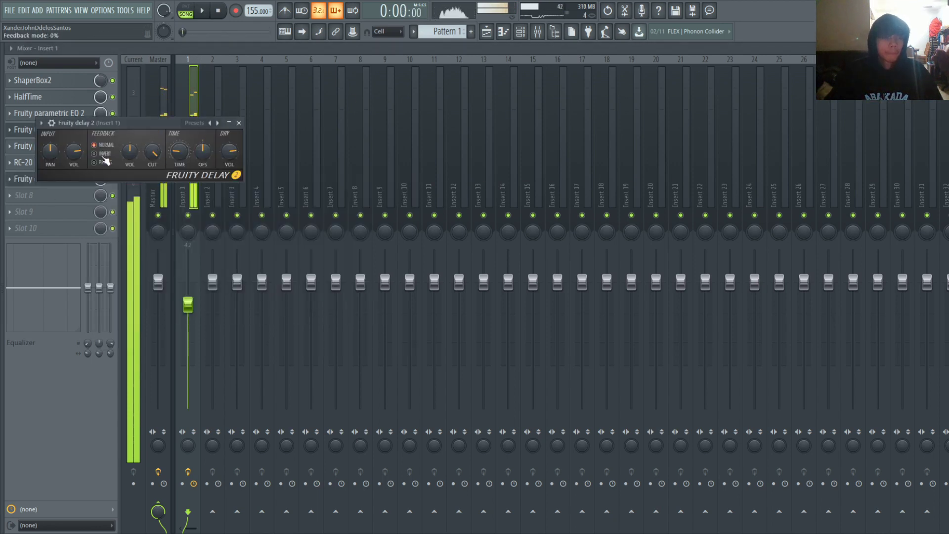
Step: Add Fruity Delay 2 with inverted feedback and about 15% input volume, plus Fruity Reeverb 2 with about 75% dry level, to Insert 1
{"action": "left_click", "coordinate": [103, 155]}
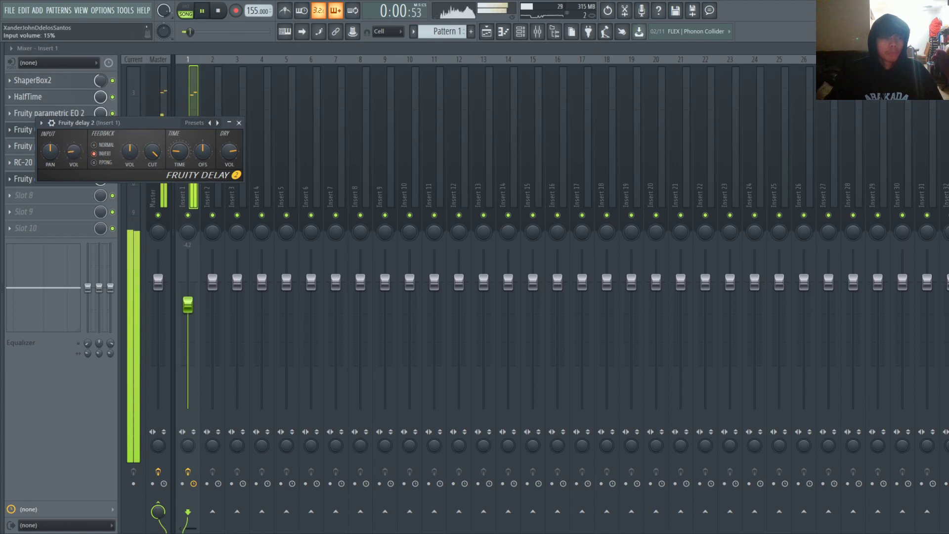
{"action": "left_click", "coordinate": [239, 122]}
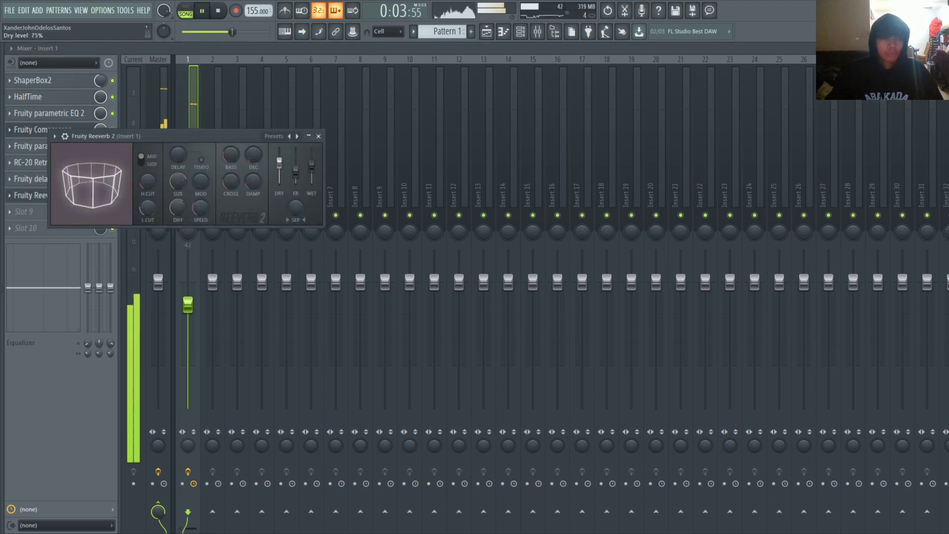
{"action": "left_click", "coordinate": [319, 137]}
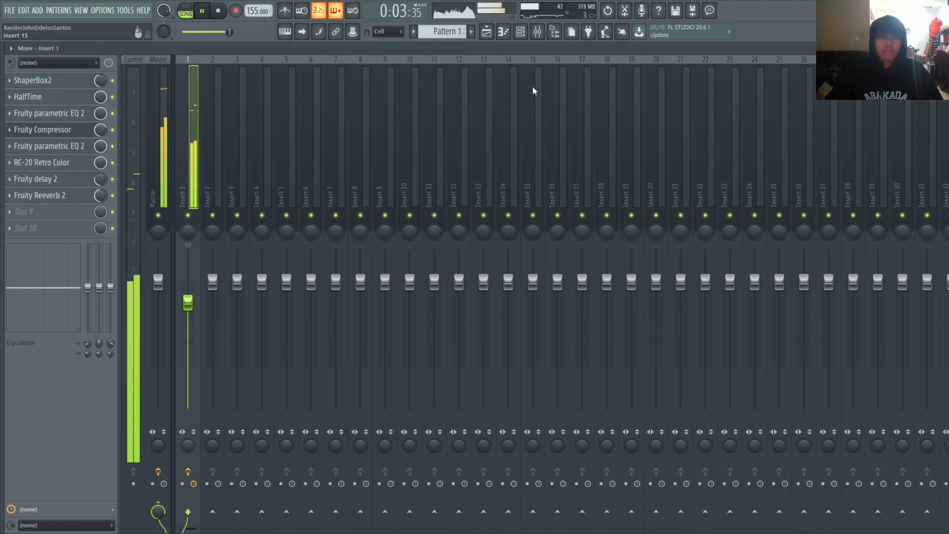
Step: Bring up the channel rack and find the BWB WAVE 2 OPEN HATS folder in the 1BWB - The Wave Vol. 2 kit
{"action": "left_click", "coordinate": [525, 38]}
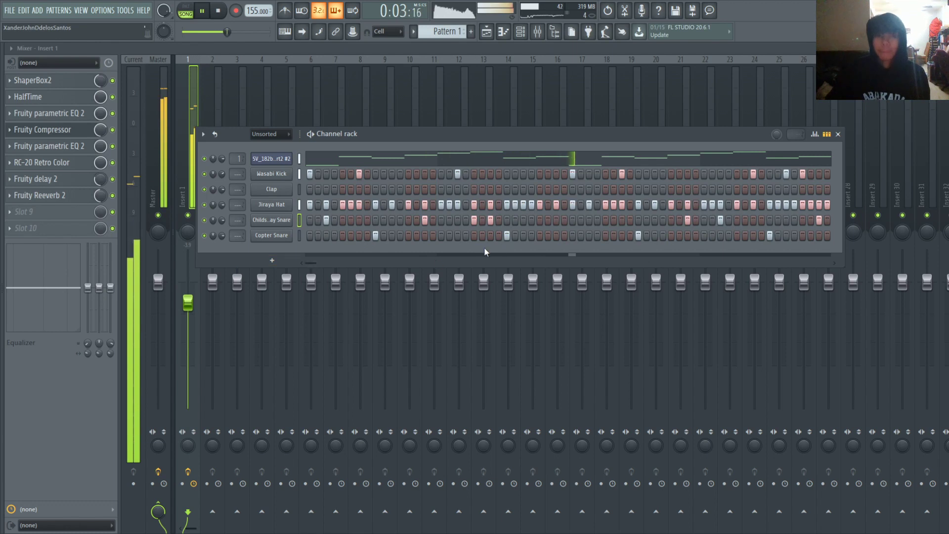
{"action": "key", "text": "alt+F8"}
{"action": "scroll", "coordinate": [57, 309], "scroll_direction": "up", "scroll_amount": 15}
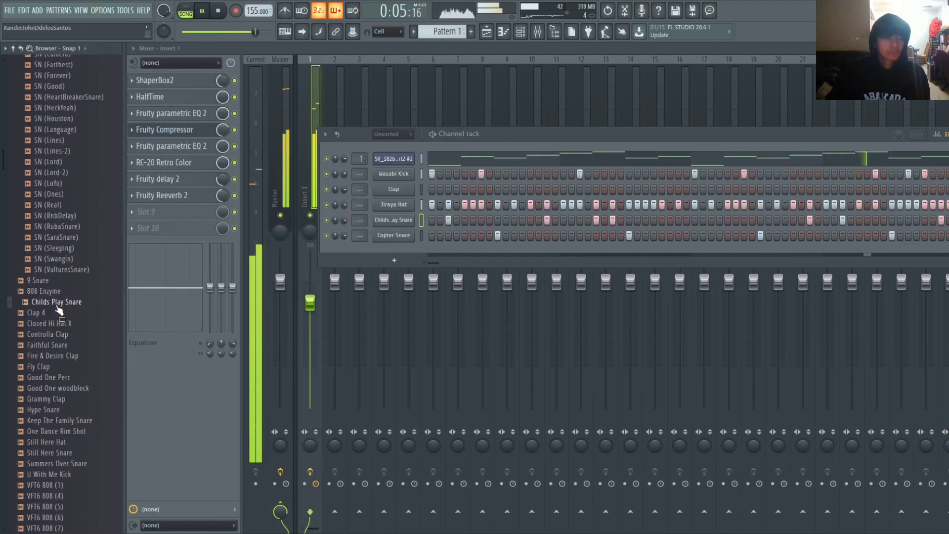
{"action": "left_click", "coordinate": [73, 348]}
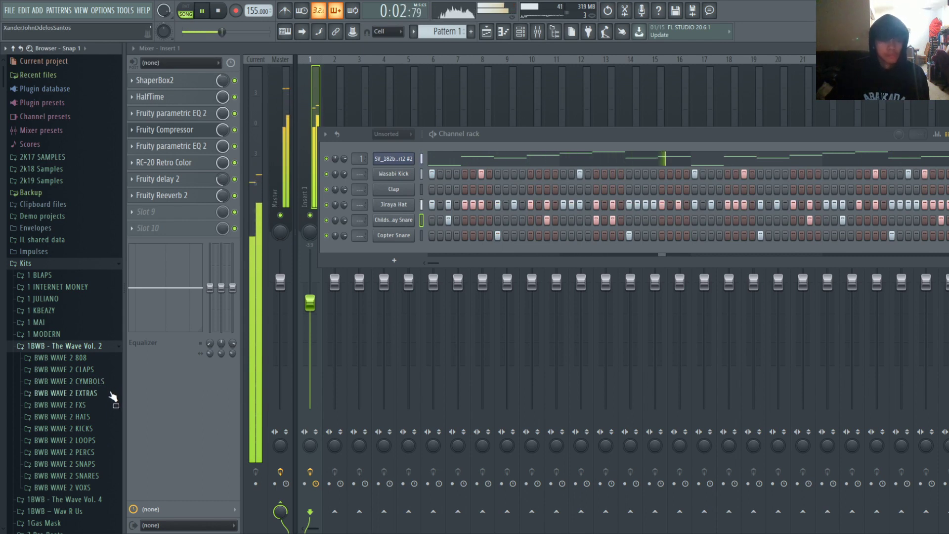
{"action": "left_click", "coordinate": [94, 419]}
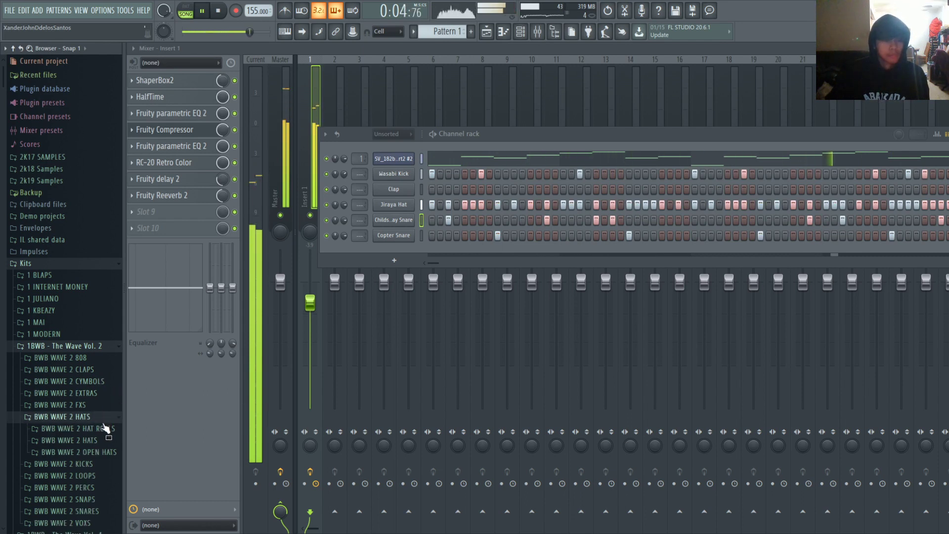
{"action": "left_click", "coordinate": [104, 453]}
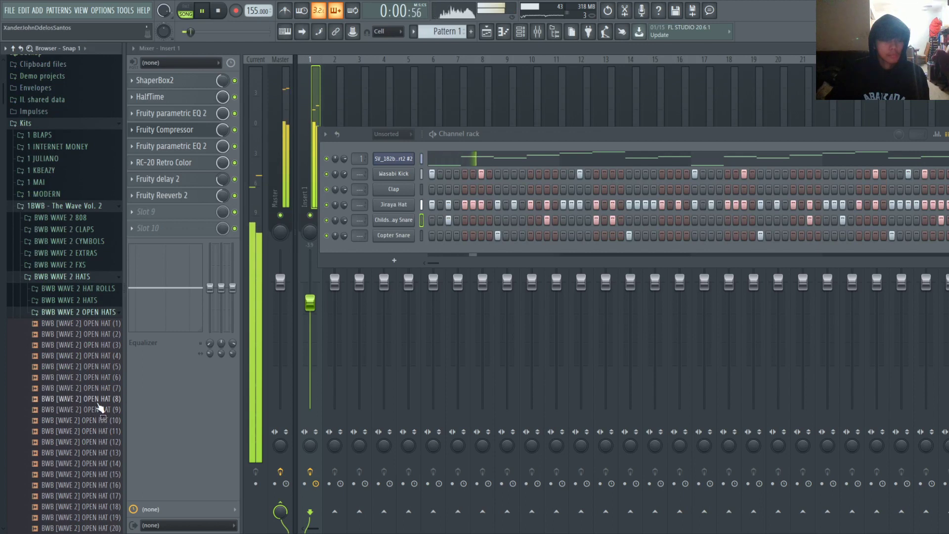
Step: Audition several Wave 2 open hats and load OPEN HAT (10) in place of the Clap channel's sample
{"action": "left_click", "coordinate": [87, 452]}
{"action": "left_click", "coordinate": [86, 410]}
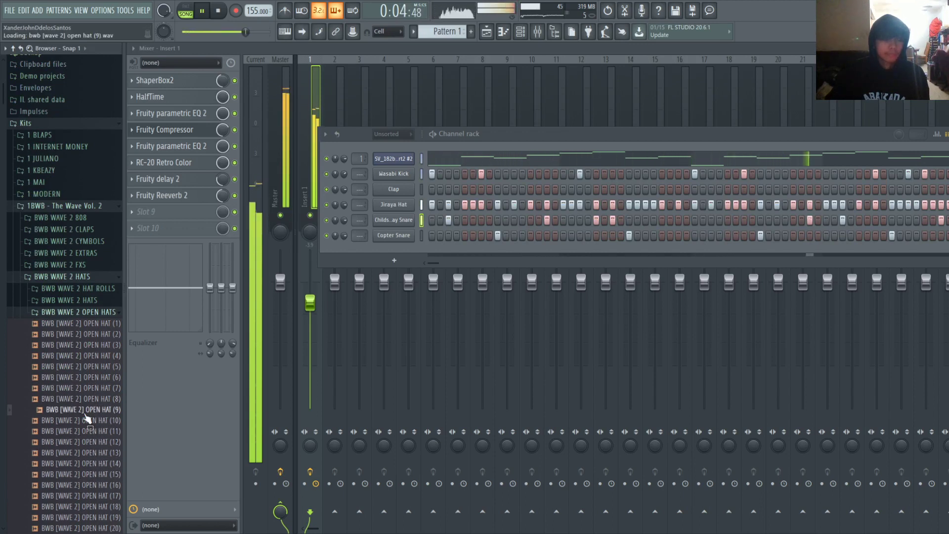
{"action": "left_click", "coordinate": [83, 420]}
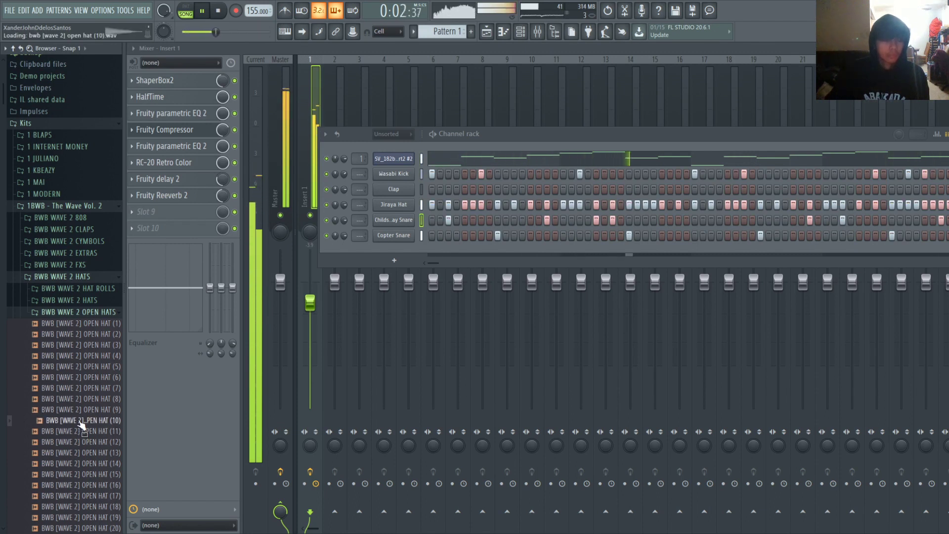
{"action": "key", "text": "space"}
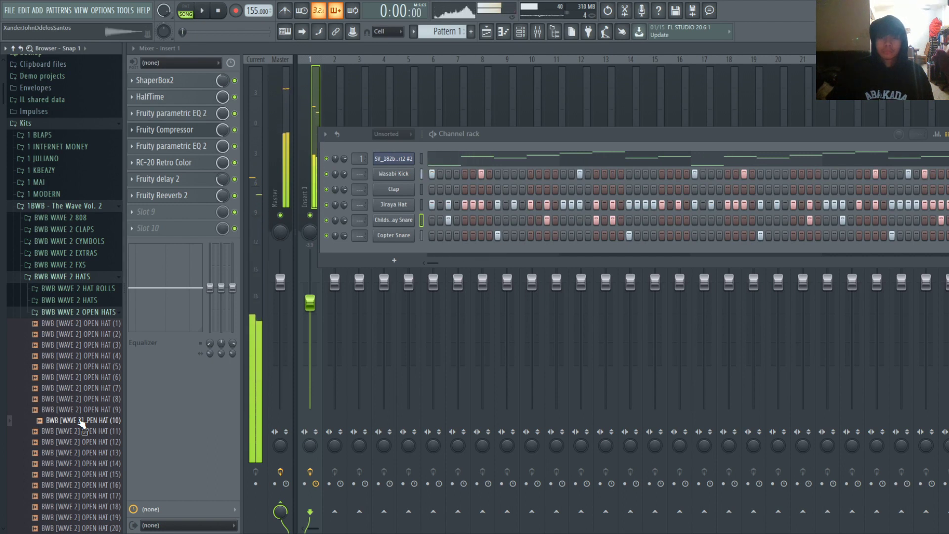
{"action": "key", "text": "space"}
{"action": "key", "text": "alt+F8"}
{"action": "key", "text": "space"}
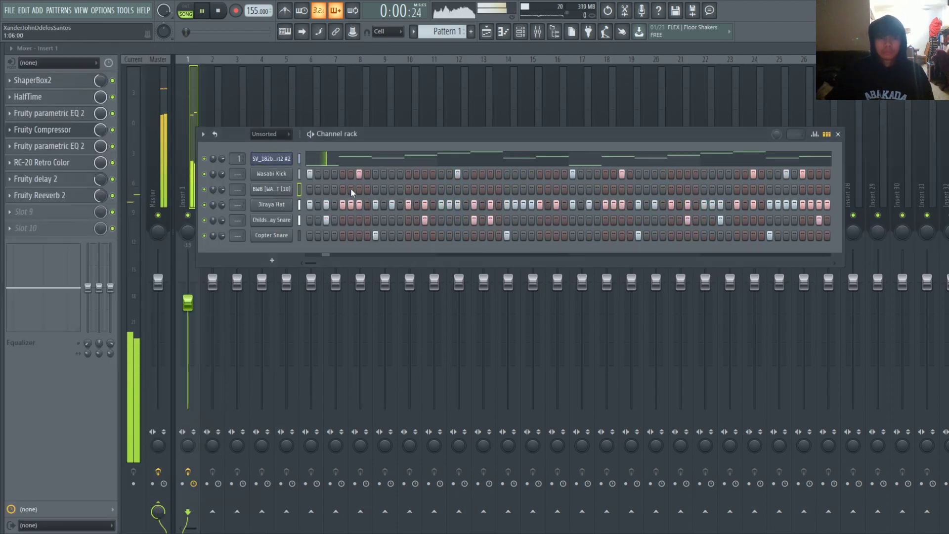
Step: Set the OPEN HAT (10) sample's fade-out to 27% and place its hits on steps 5, 29, 37 and 59
{"action": "left_click", "coordinate": [265, 205]}
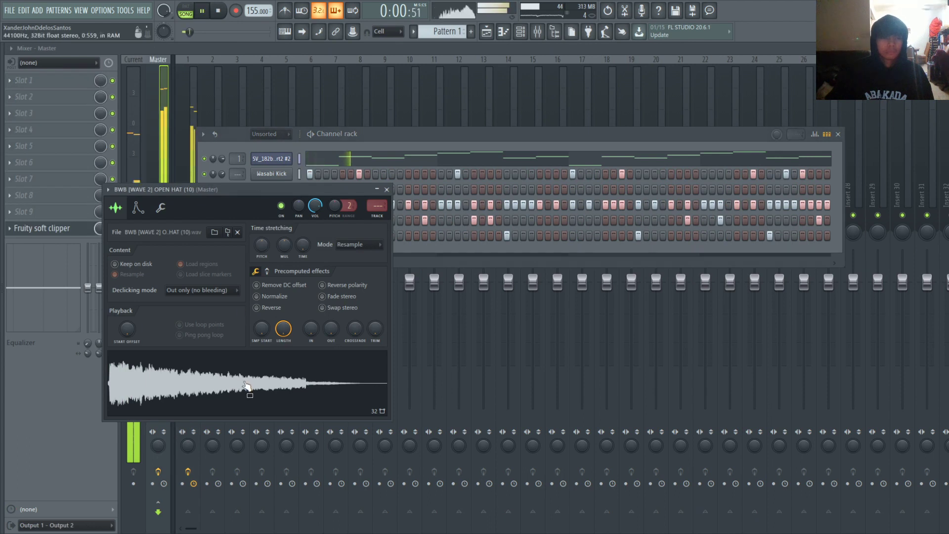
{"action": "key", "text": "space"}
{"action": "left_click_drag", "start_coordinate": [331, 327], "coordinate": [331, 314]}
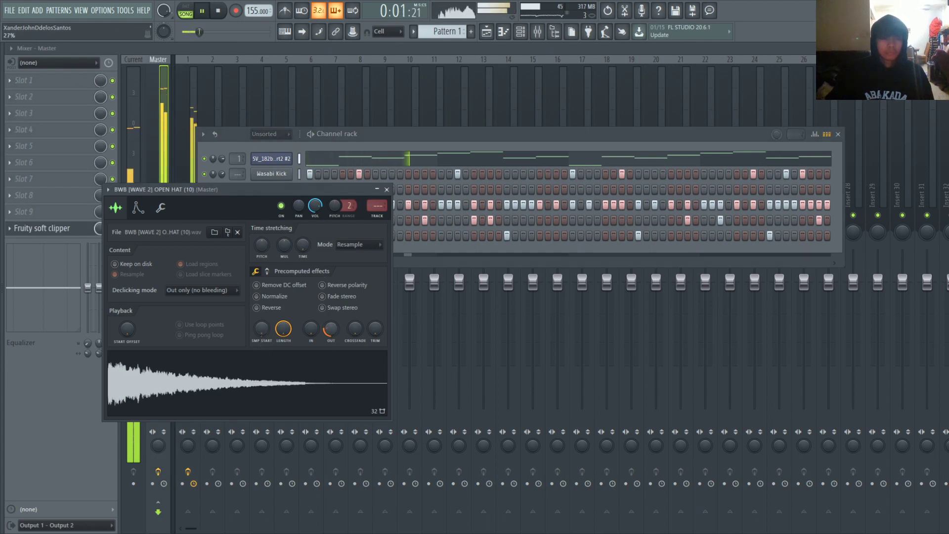
{"action": "left_click", "coordinate": [387, 189]}
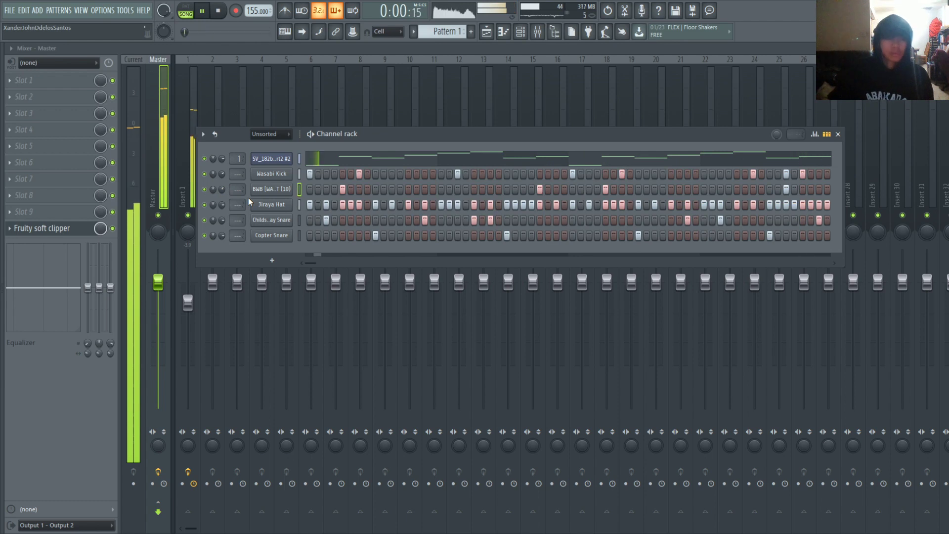
Step: Lower the velocities of the four open hat hits to varied levels, with the step 5 hit at about 69%
{"action": "mouse_move", "coordinate": [2, 252]}
{"action": "left_click", "coordinate": [79, 286]}
{"action": "key", "text": "alt+F8"}
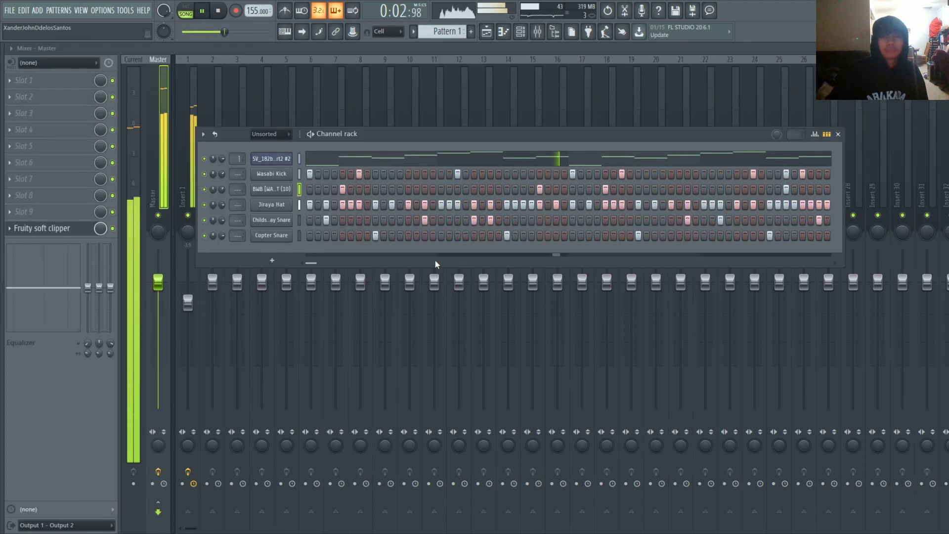
{"action": "left_click", "coordinate": [299, 190]}
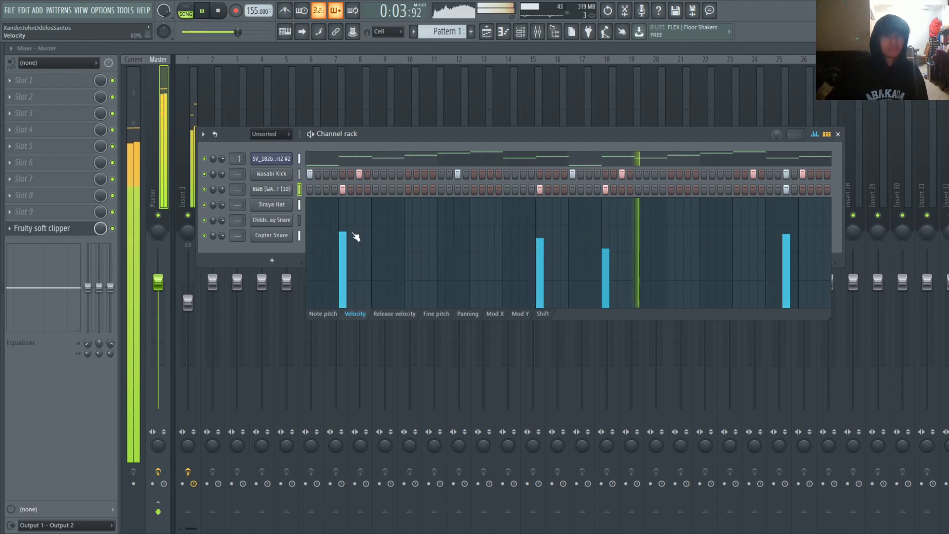
Step: Find the BWB WAVE 4 808 folder in the 1BWB - The Wave Vol. 4 kit and audition 808 (15)
{"action": "key", "text": "alt+F8"}
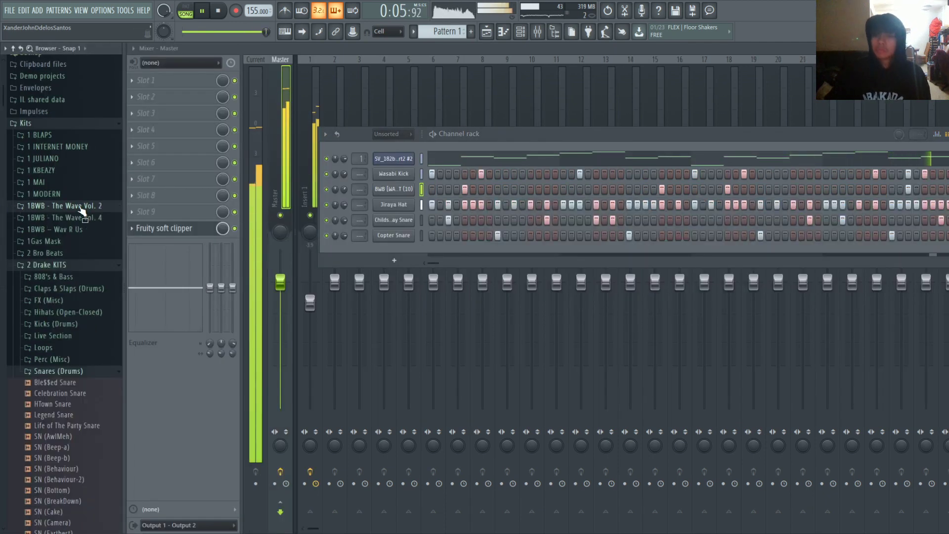
{"action": "key", "text": "alt+F8"}
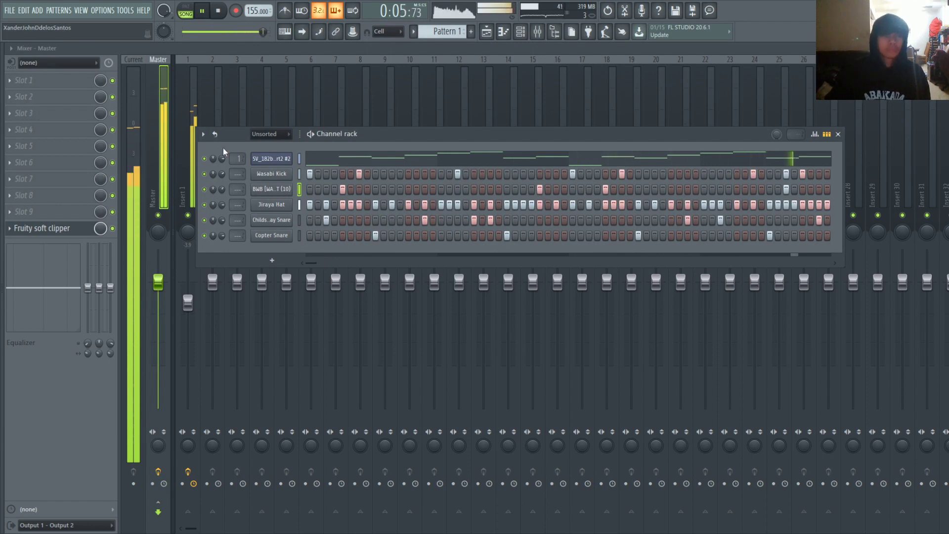
{"action": "key", "text": "alt+F8"}
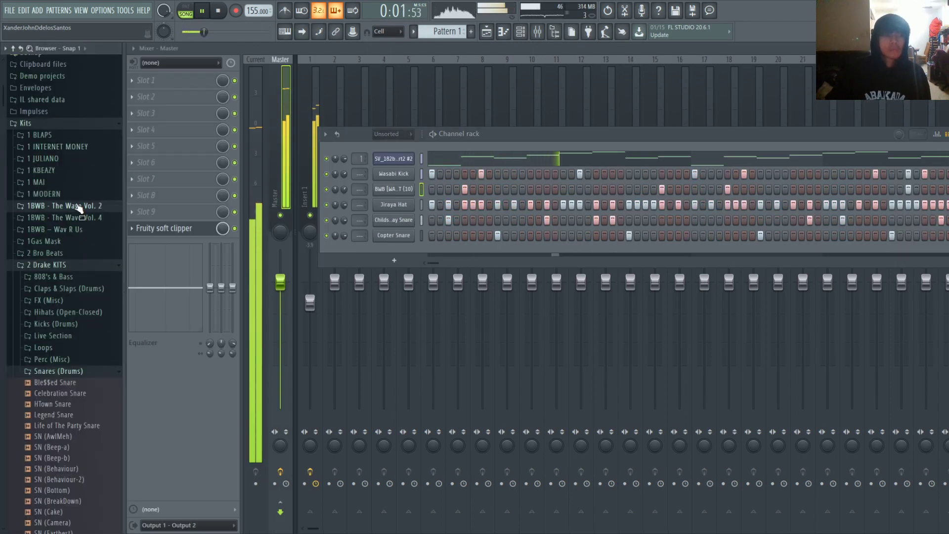
{"action": "left_click", "coordinate": [50, 265]}
{"action": "left_click", "coordinate": [99, 218]}
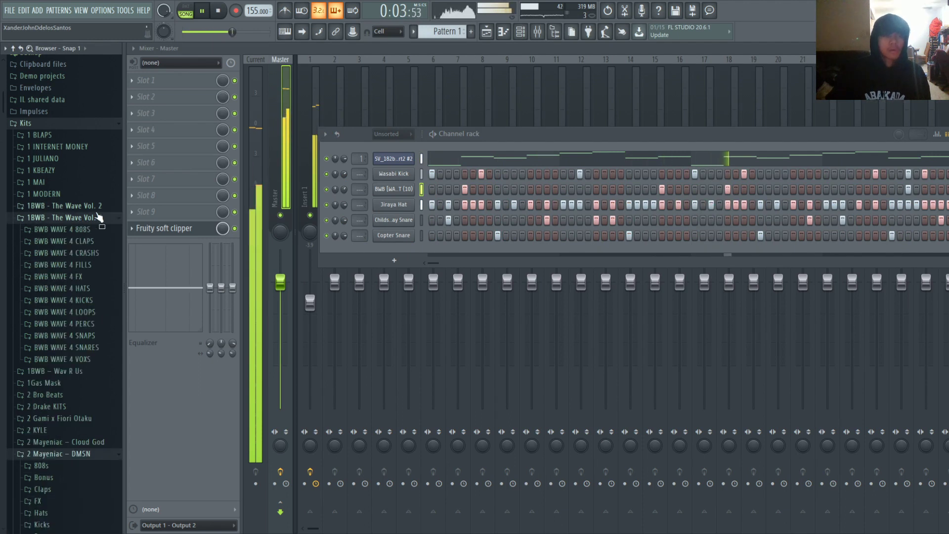
{"action": "left_click", "coordinate": [81, 230]}
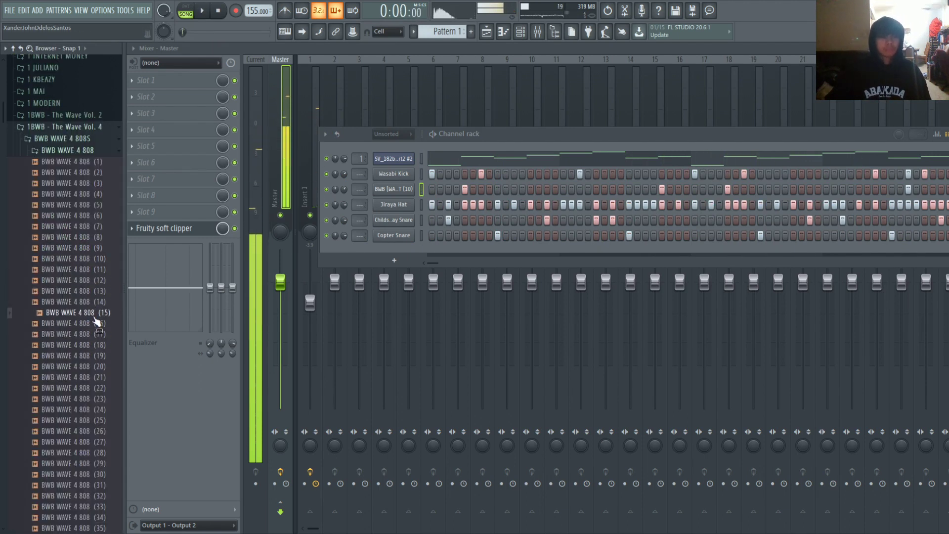
Step: Add BWB WAVE 4 808 (15) below Wasabi Kick with the kick's step pattern, leaving only the melody and the 808 unmuted
{"action": "key", "text": "alt+F8"}
{"action": "left_click_drag", "start_coordinate": [265, 179], "coordinate": [266, 183]}
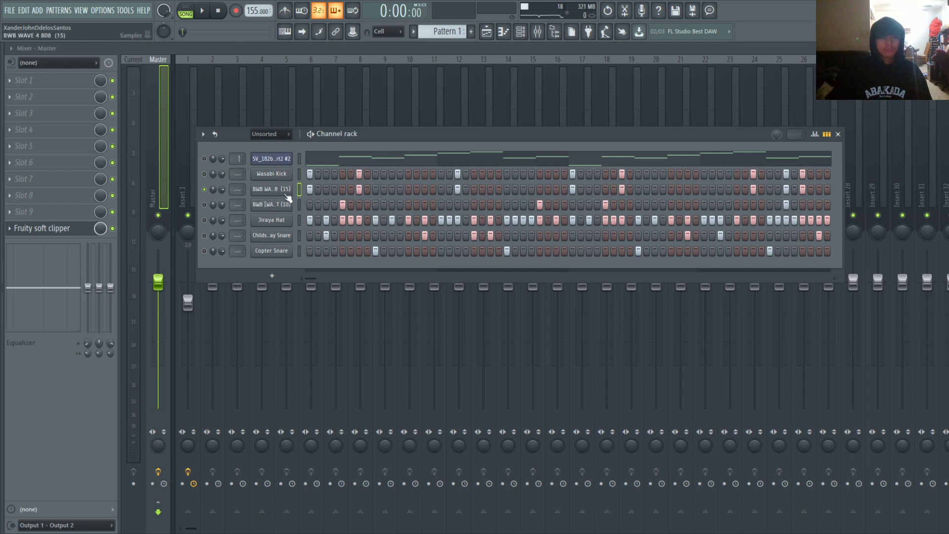
{"action": "key", "text": "space"}
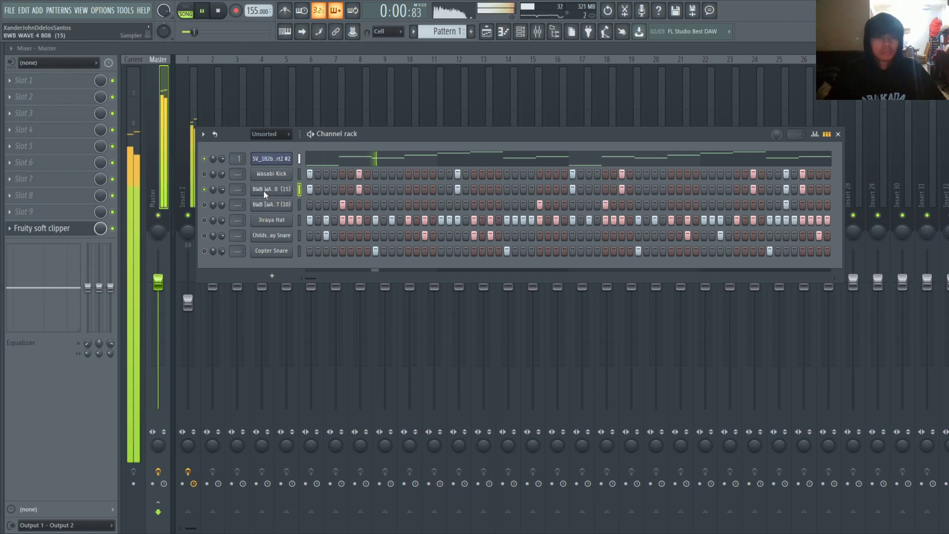
{"action": "key", "text": "F7"}
{"action": "key", "text": "space"}
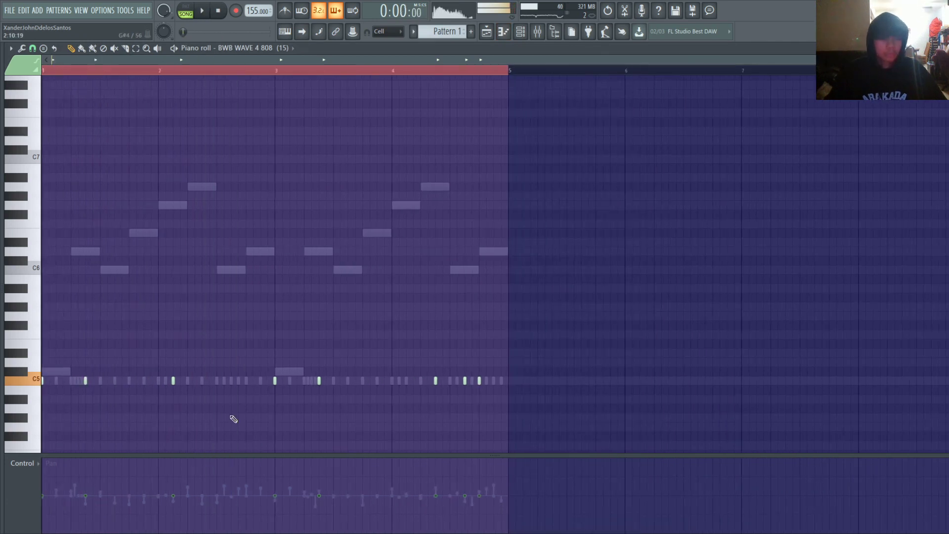
{"action": "key", "text": "F6"}
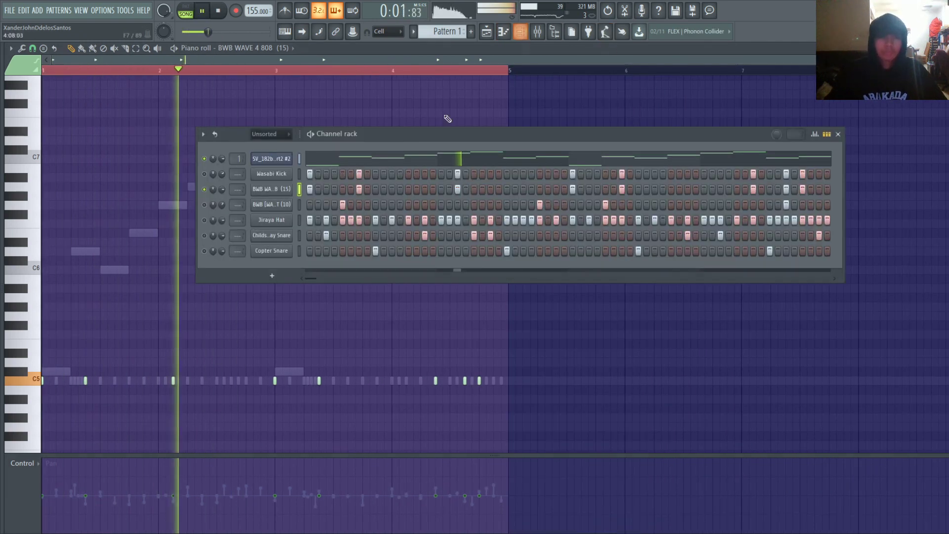
Step: Raise the fade-out of the BWB WAVE 4 808 (15) sample
{"action": "left_click", "coordinate": [271, 191]}
{"action": "key", "text": "space"}
{"action": "left_click_drag", "start_coordinate": [257, 255], "coordinate": [258, 232]}
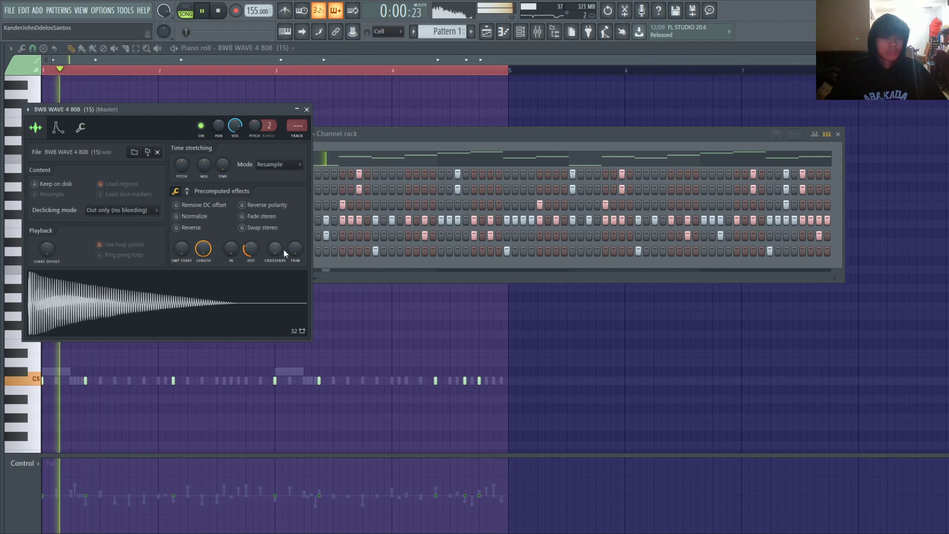
Step: Shape the 808's volume envelope with maximum hold and zero decay and sustain, and close its channel window
{"action": "left_click", "coordinate": [64, 134]}
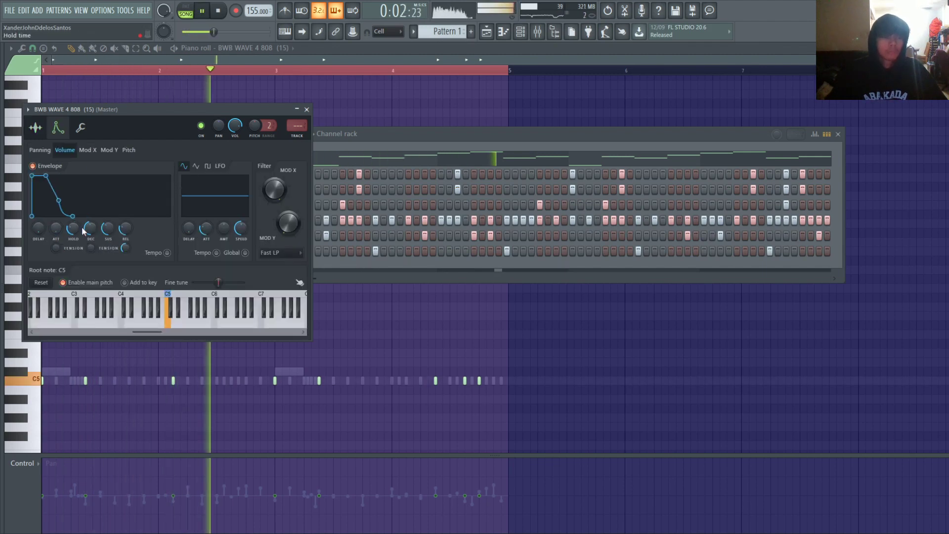
{"action": "left_click_drag", "start_coordinate": [56, 228], "coordinate": [56, 230]}
{"action": "key", "text": "space"}
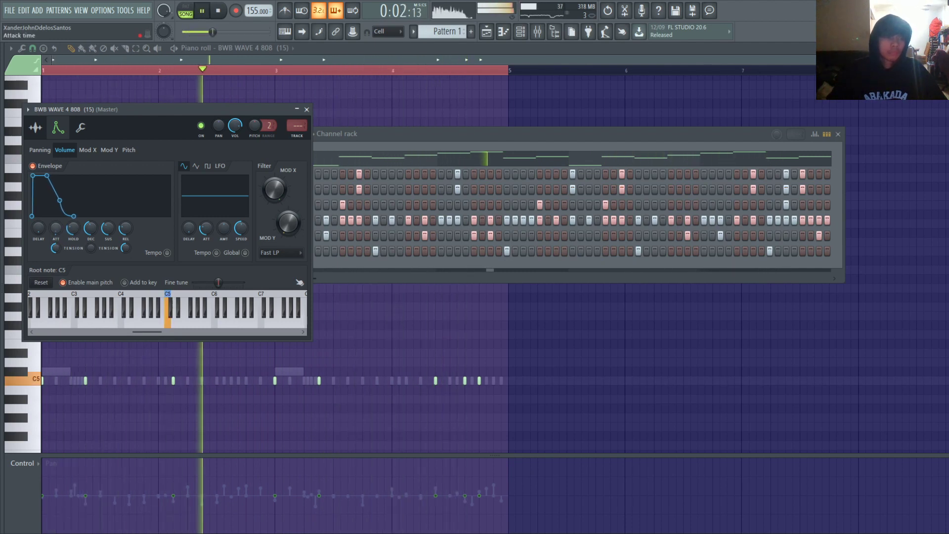
{"action": "left_click_drag", "start_coordinate": [72, 196], "coordinate": [78, 216]}
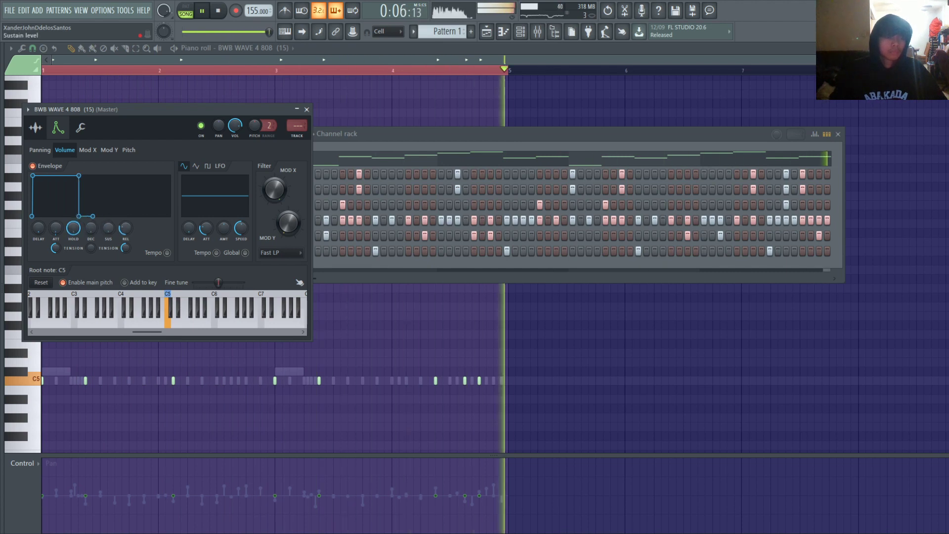
{"action": "left_click", "coordinate": [306, 110]}
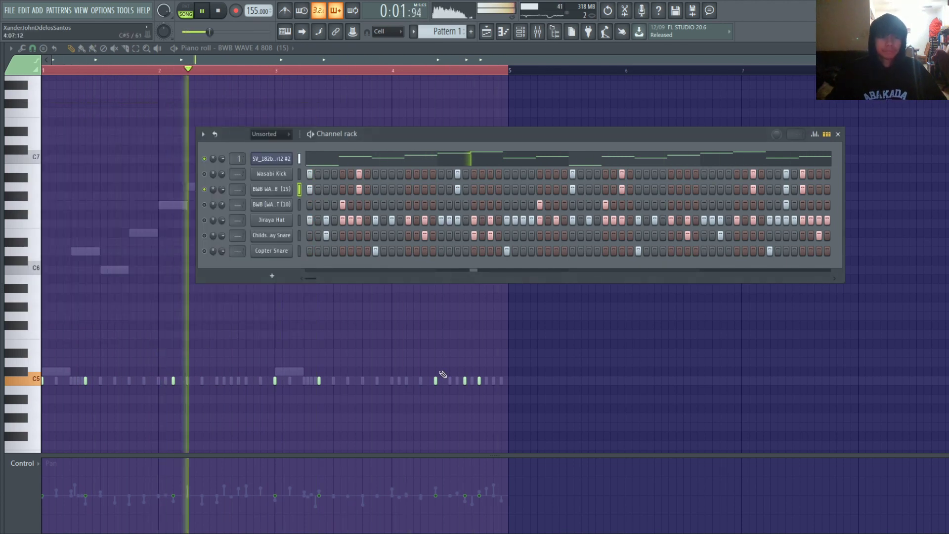
Step: Transpose all the 808 notes up to B7 in the piano roll, checking the pitch against the melody by ear
{"action": "key", "text": "F6"}
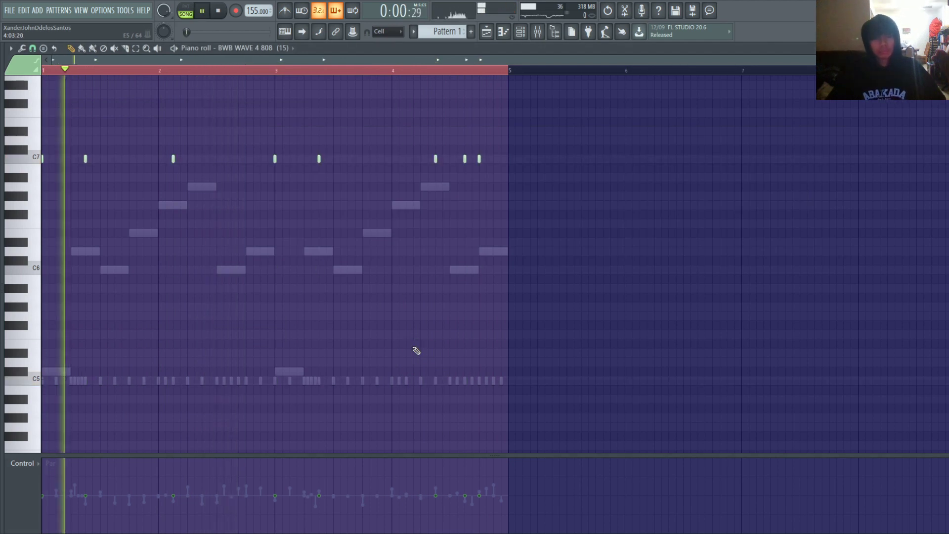
{"action": "key", "text": "space"}
{"action": "key", "text": "shift+Up"}
{"action": "key", "text": "shift+Up"}
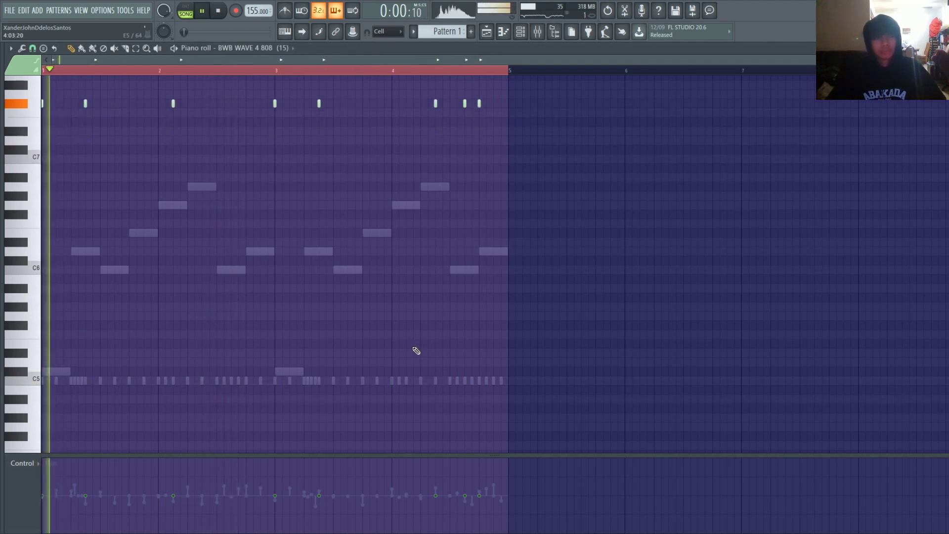
{"action": "key", "text": "space"}
{"action": "key", "text": "shift+Down"}
{"action": "key", "text": "shift+Down"}
{"action": "key", "text": "space"}
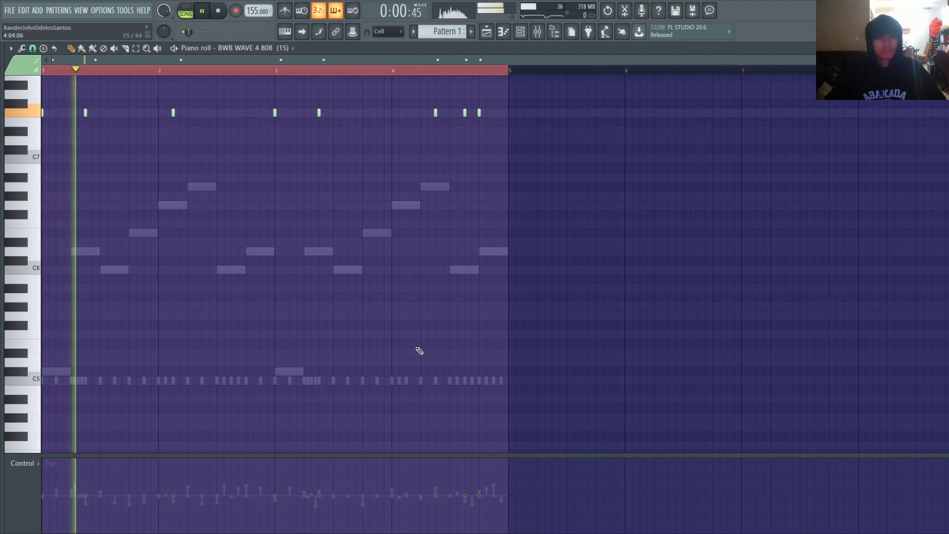
{"action": "scroll", "coordinate": [417, 351], "scroll_direction": "up", "scroll_amount": 3}
{"action": "key", "text": "shift+Up"}
{"action": "key", "text": "space"}
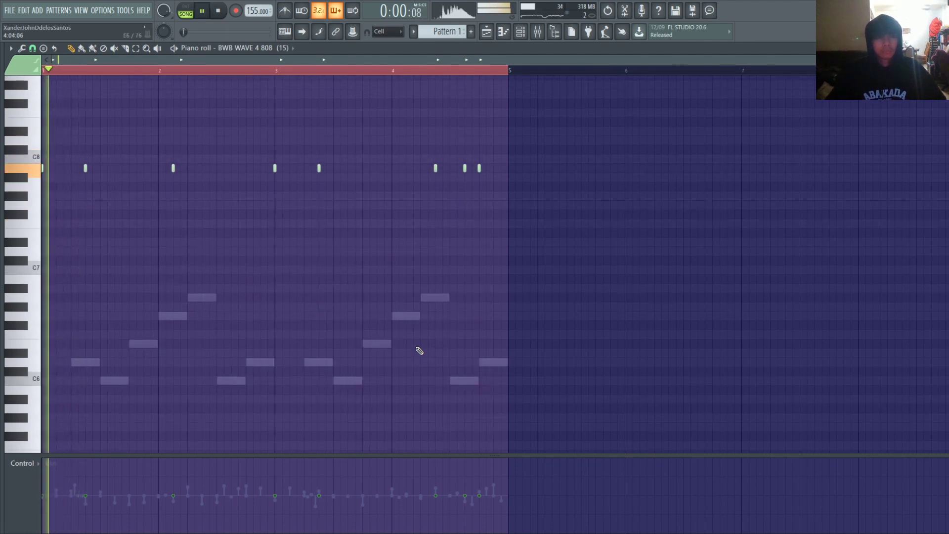
Step: Lower all the 808 notes to F#7, checking the pitch against the melody by ear
{"action": "key", "text": "space"}
{"action": "key", "text": "shift+Down"}
{"action": "key", "text": "shift+Down"}
{"action": "key", "text": "shift+Down"}
{"action": "key", "text": "space"}
{"action": "key", "text": "shift+Down"}
{"action": "key", "text": "space"}
{"action": "key", "text": "shift+Down"}
{"action": "key", "text": "space"}
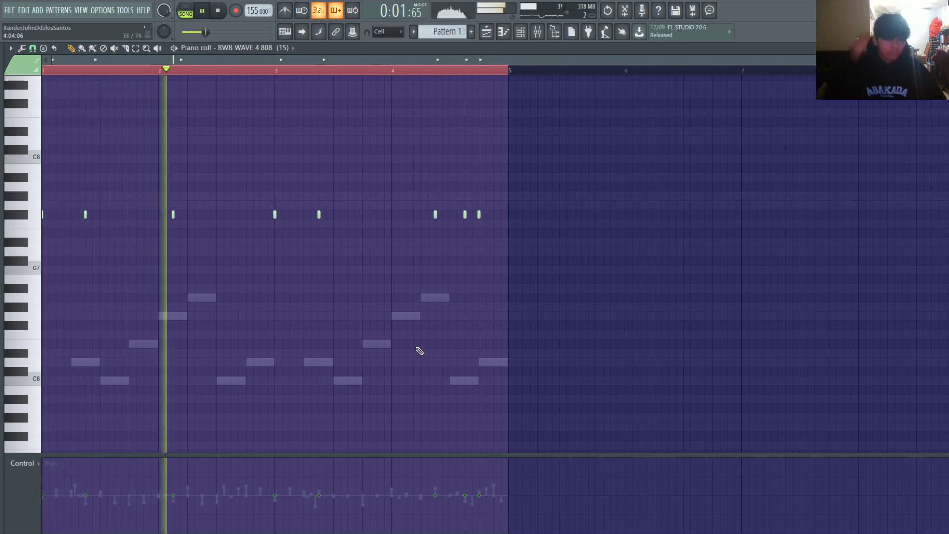
Step: Lower the 808 note early in bar 2 to C#7 by ear and add another C#7 note one beat after it
{"action": "key", "text": "space"}
{"action": "key", "text": "space"}
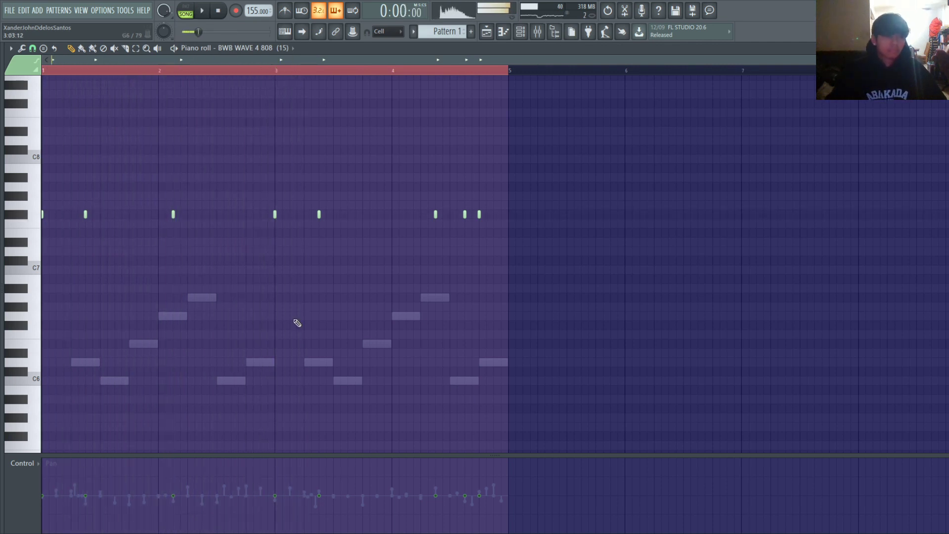
{"action": "left_click_drag", "start_coordinate": [173, 215], "coordinate": [165, 232]}
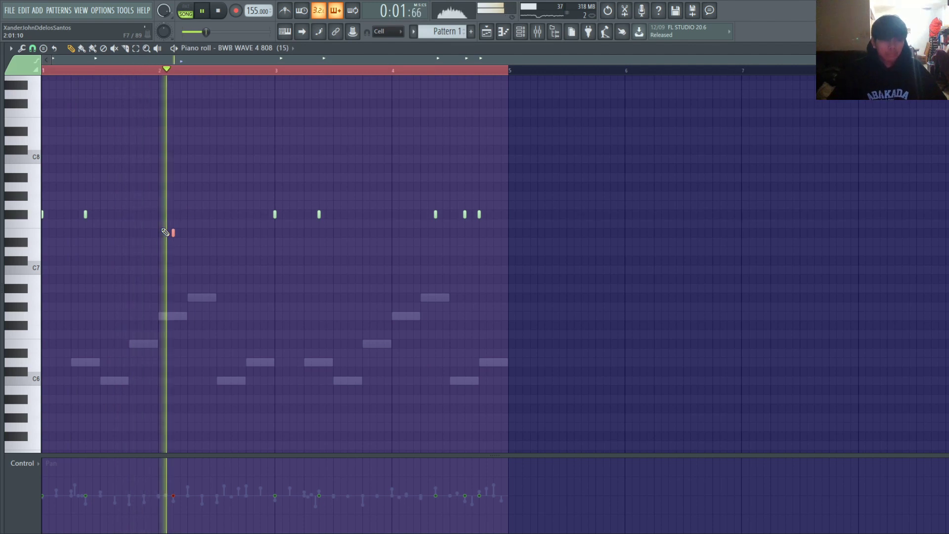
{"action": "key", "text": "shift+Down"}
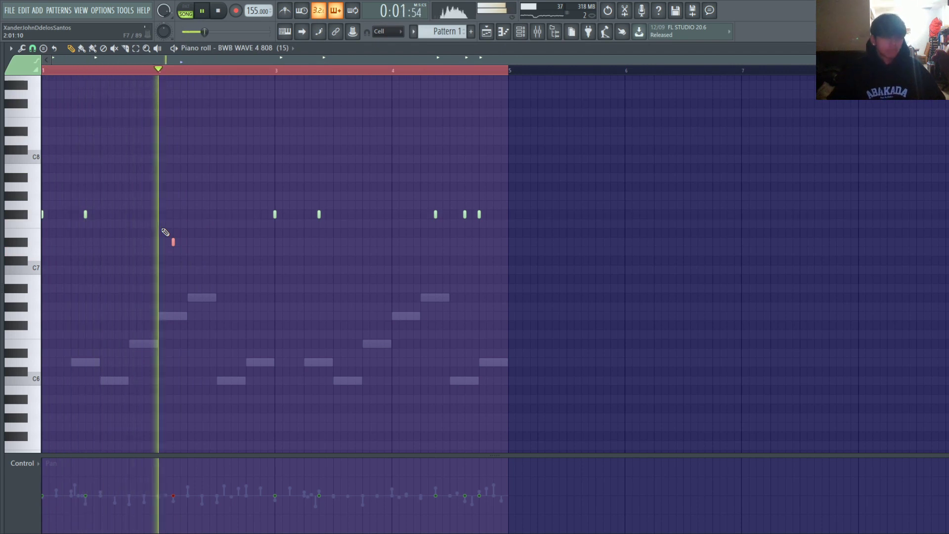
{"action": "key", "text": "shift+Up"}
{"action": "key", "text": "space"}
{"action": "key", "text": "space"}
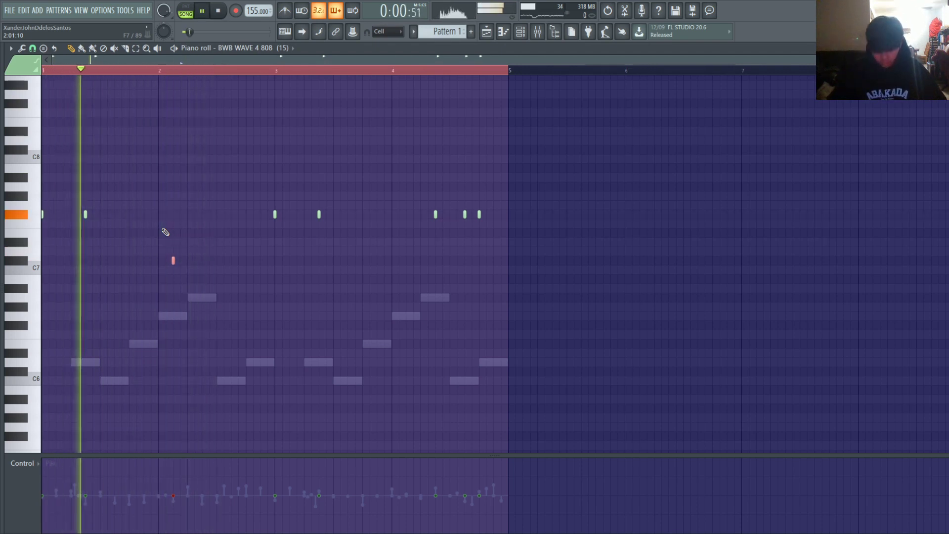
{"action": "key", "text": "shift+Up"}
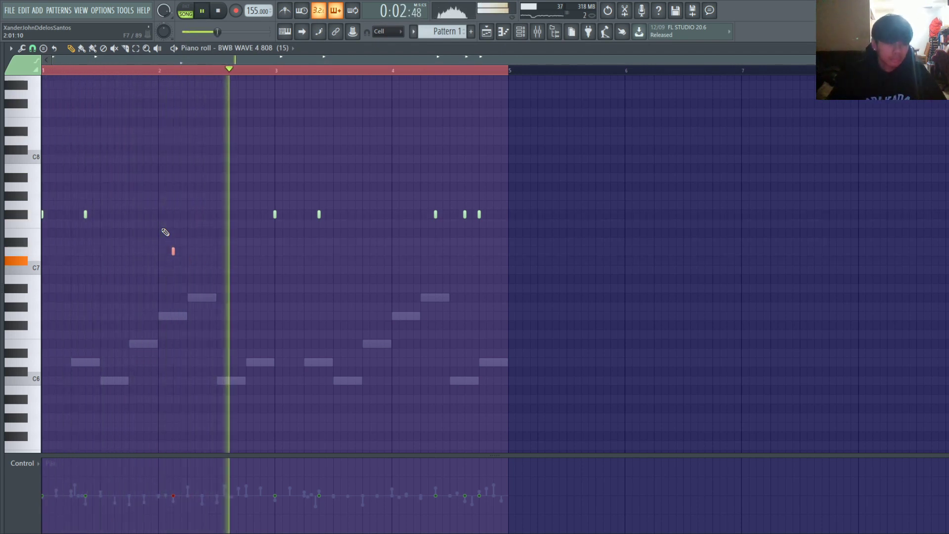
{"action": "left_click", "coordinate": [200, 261]}
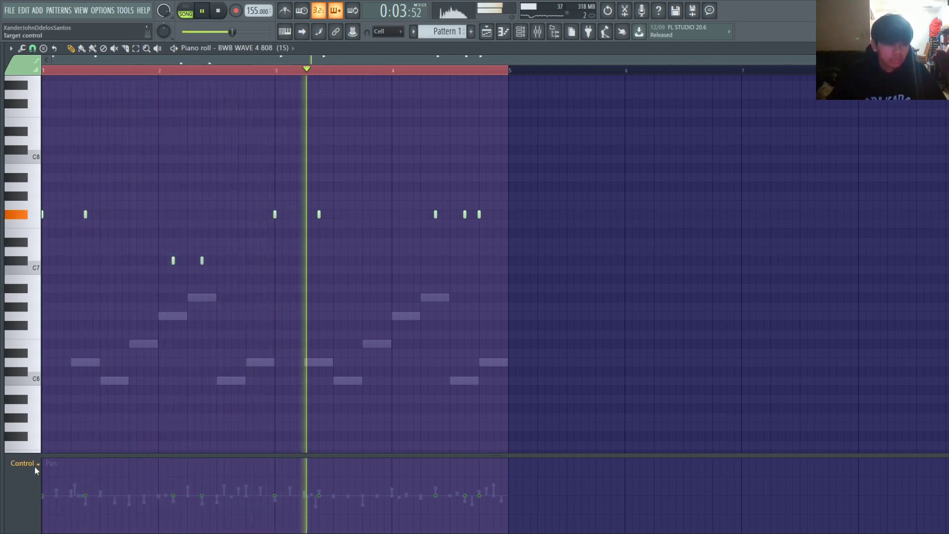
Step: Add two C#7 808 notes in the last beat of bar 3 and an E7 note on the second beat of bar 4
{"action": "key", "text": "space"}
{"action": "key", "text": "space"}
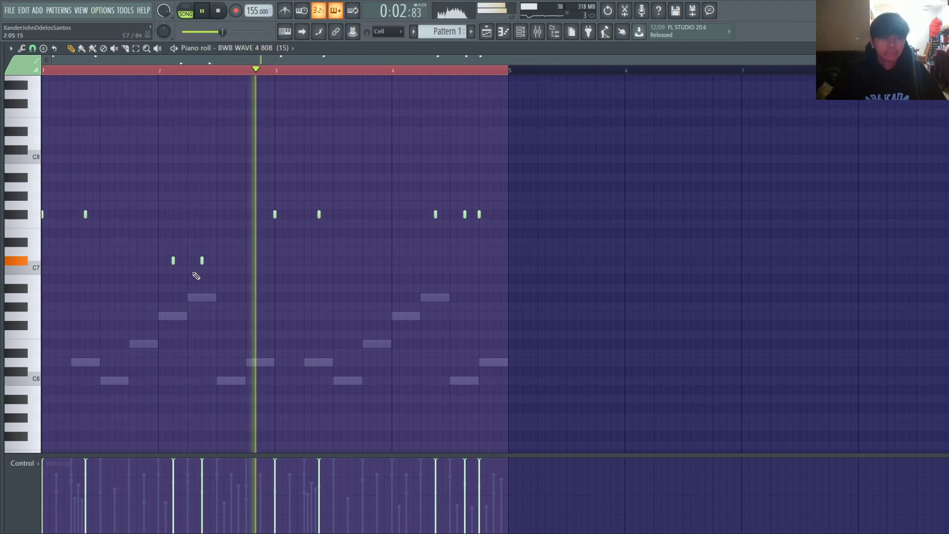
{"action": "scroll", "coordinate": [212, 271], "scroll_direction": "up", "scroll_amount": 3, "text": "ctrl"}
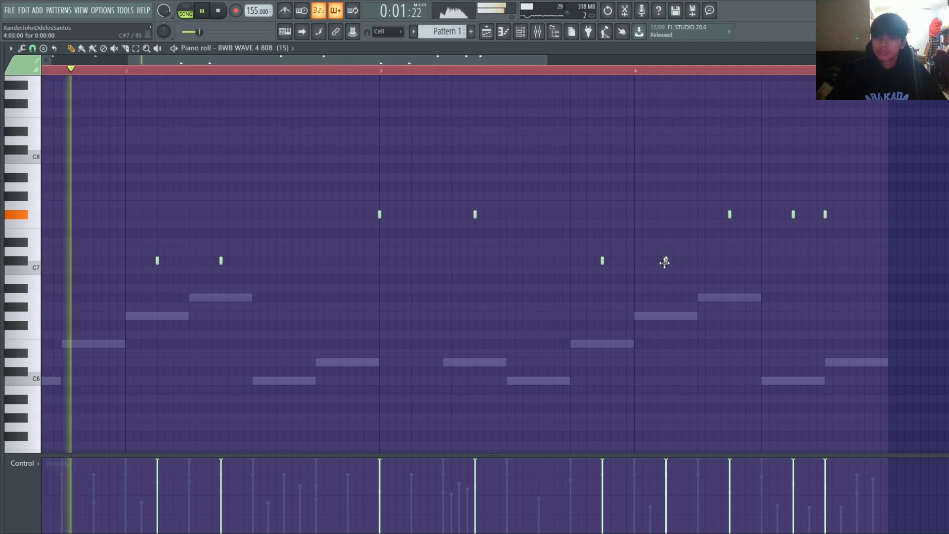
{"action": "scroll", "coordinate": [665, 263], "scroll_direction": "down", "scroll_amount": 3, "text": "ctrl"}
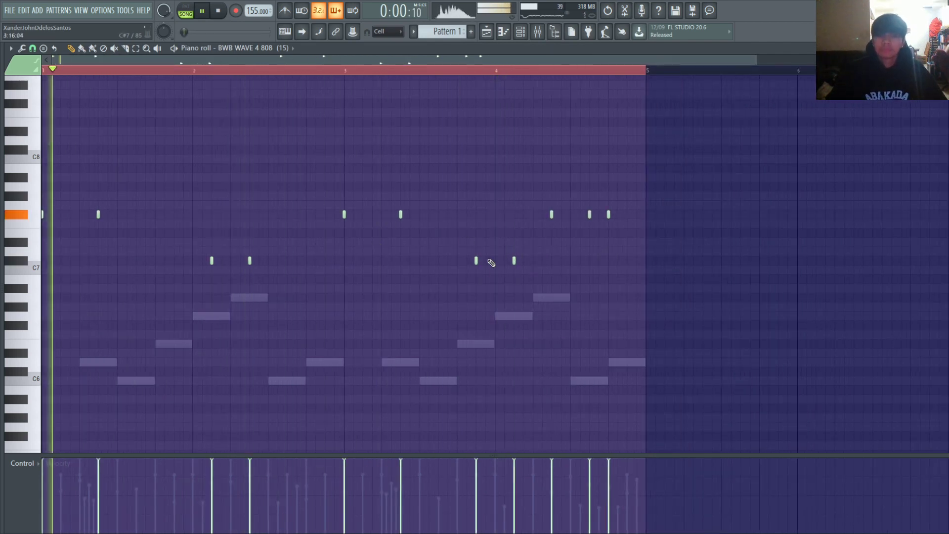
{"action": "scroll", "coordinate": [482, 264], "scroll_direction": "up", "scroll_amount": 3, "text": "ctrl"}
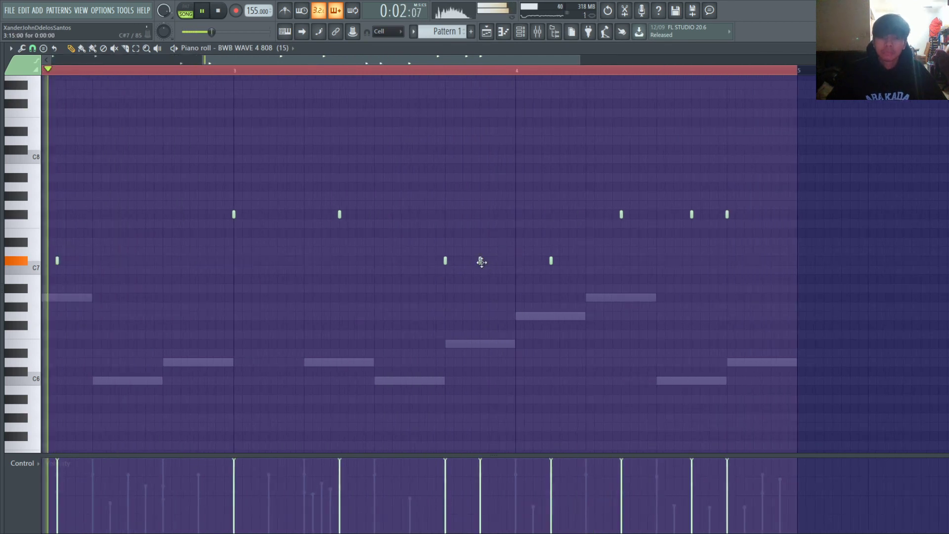
{"action": "right_click", "coordinate": [550, 261]}
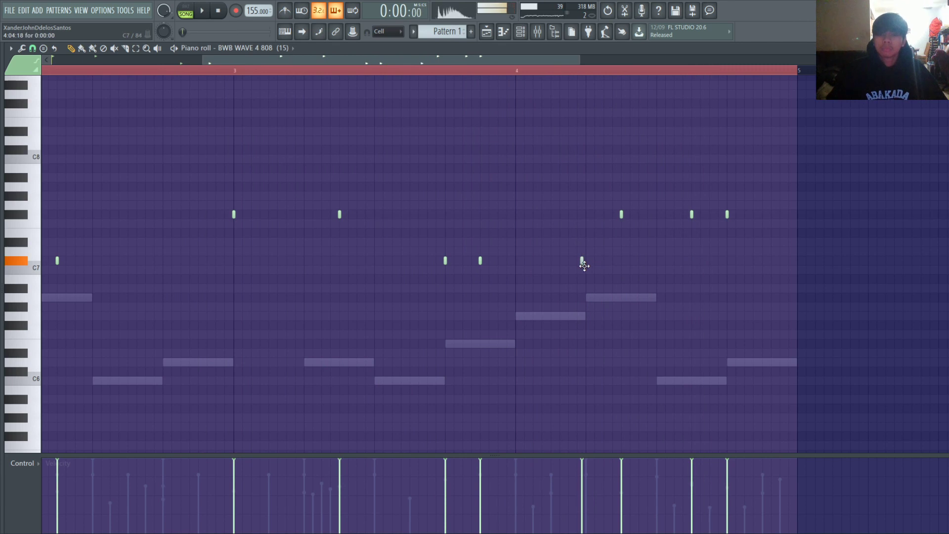
{"action": "scroll", "coordinate": [589, 267], "scroll_direction": "up", "scroll_amount": 3, "text": "ctrl"}
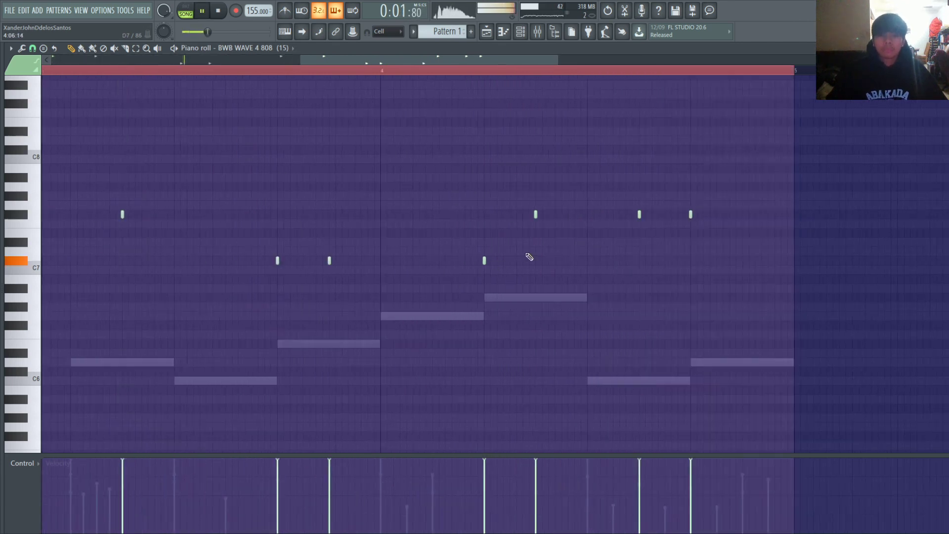
{"action": "scroll", "coordinate": [550, 261], "scroll_direction": "down", "scroll_amount": 4, "text": "ctrl"}
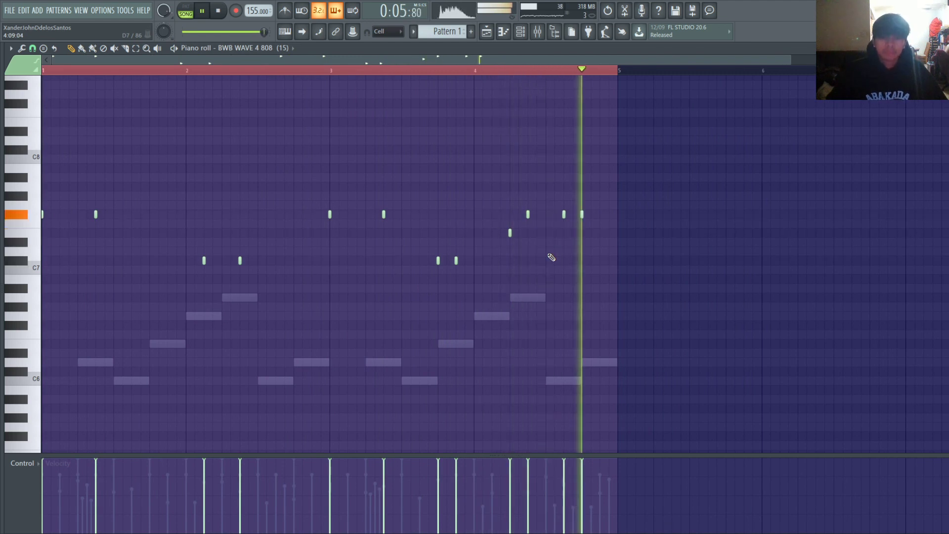
Step: Raise the second-to-last 808 note in bar 4 to G#7, checking it by ear
{"action": "left_click_drag", "start_coordinate": [563, 214], "coordinate": [563, 205]}
{"action": "key", "text": "shift+Up"}
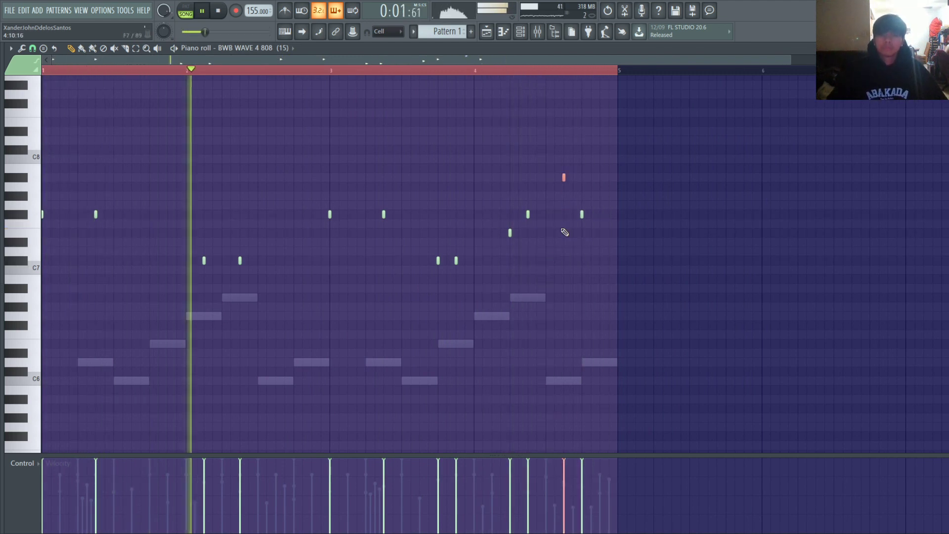
{"action": "left_click", "coordinate": [604, 269]}
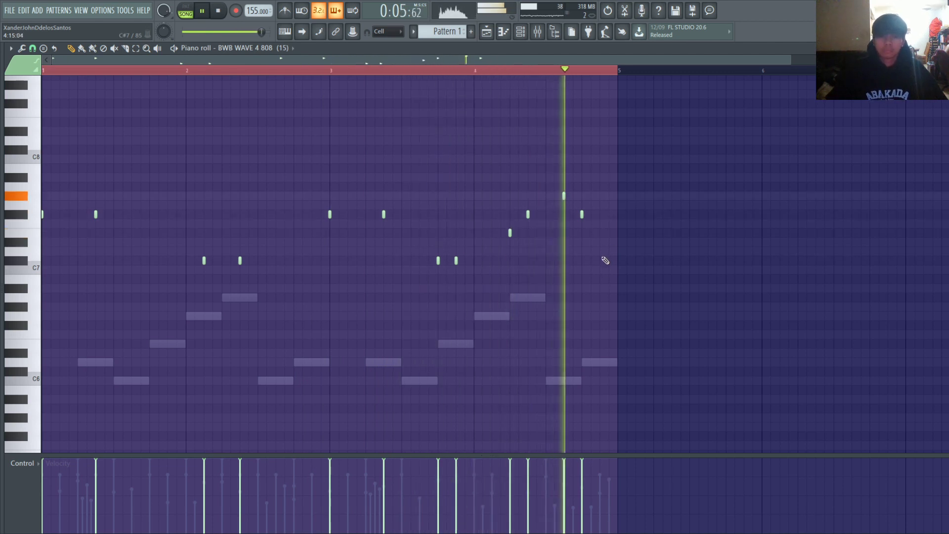
Step: Transpose the whole 808 bassline down two octaves so its main notes sit on F#5
{"action": "key", "text": "space"}
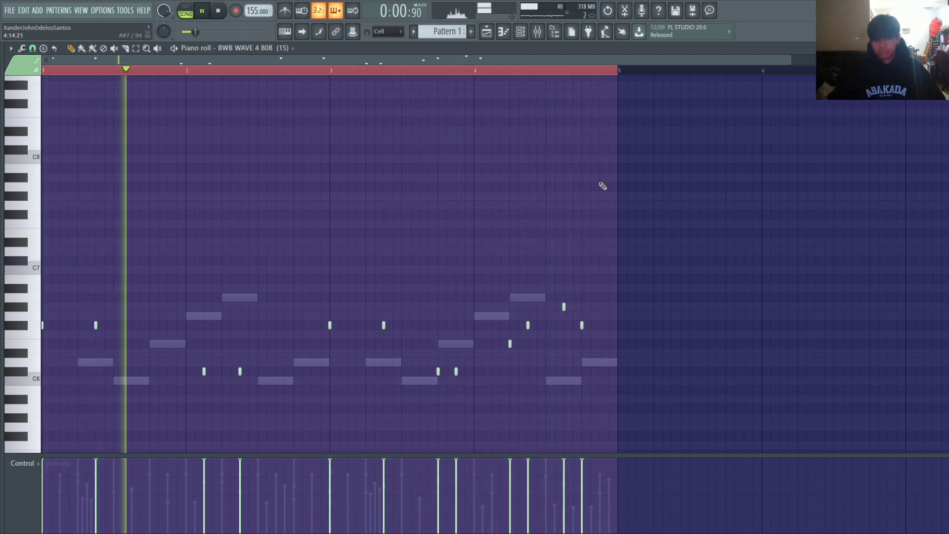
{"action": "key", "text": "space"}
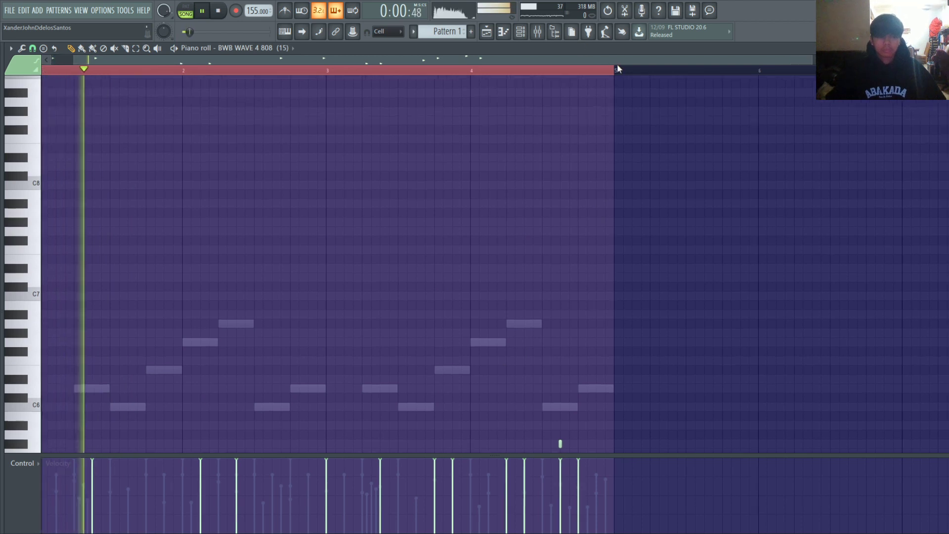
{"action": "scroll", "coordinate": [392, 123], "scroll_direction": "down", "scroll_amount": 2, "text": "ctrl"}
{"action": "scroll", "coordinate": [373, 155], "scroll_direction": "down", "scroll_amount": 3}
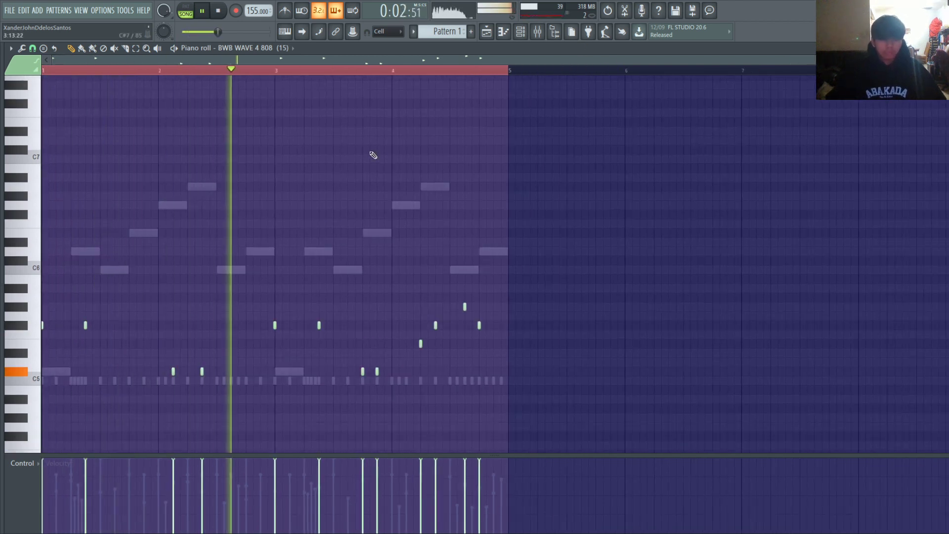
Step: Set the 808 sample's time-stretching mode to Auto and its fade-out to about 37%, and close its channel window
{"action": "key", "text": "F6"}
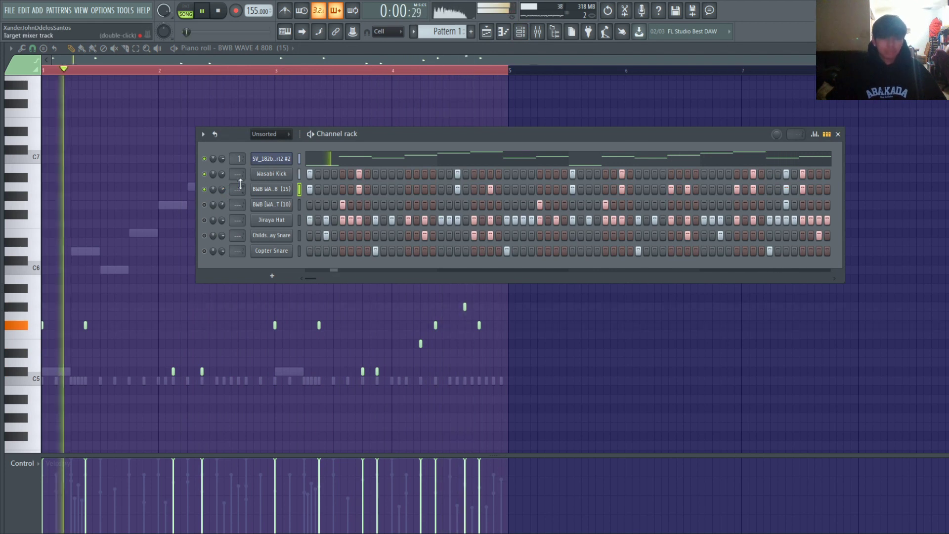
{"action": "left_click", "coordinate": [267, 192]}
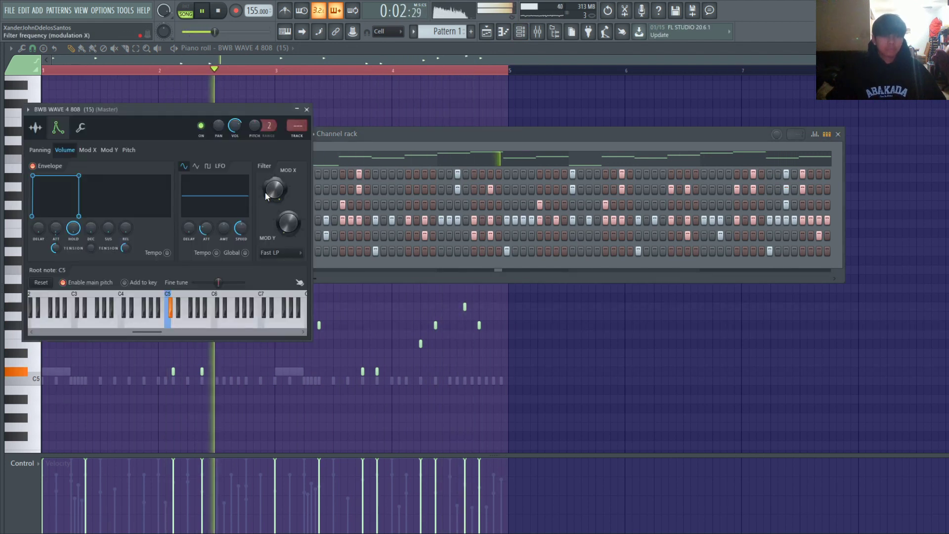
{"action": "left_click", "coordinate": [35, 127]}
{"action": "scroll", "coordinate": [269, 166], "scroll_direction": "down", "scroll_amount": 1}
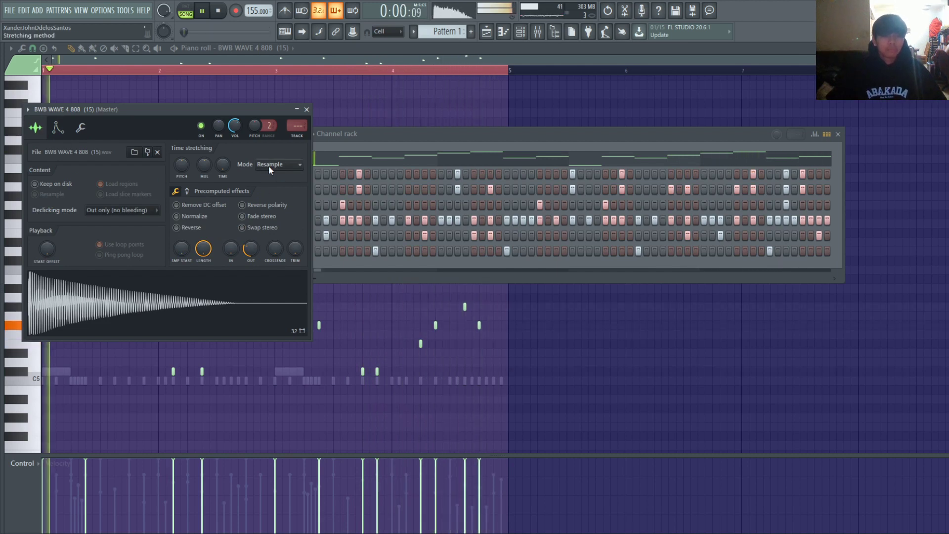
{"action": "key", "text": "space"}
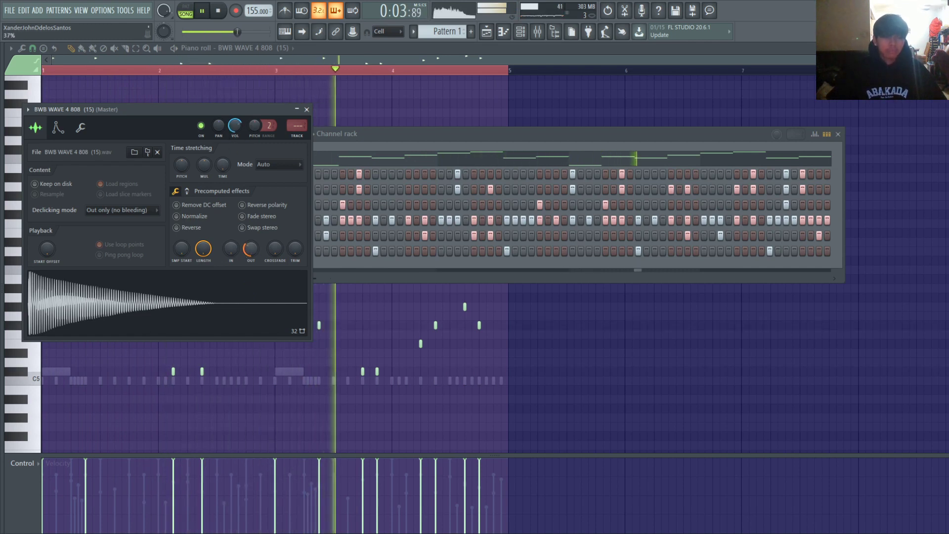
{"action": "left_click", "coordinate": [307, 109]}
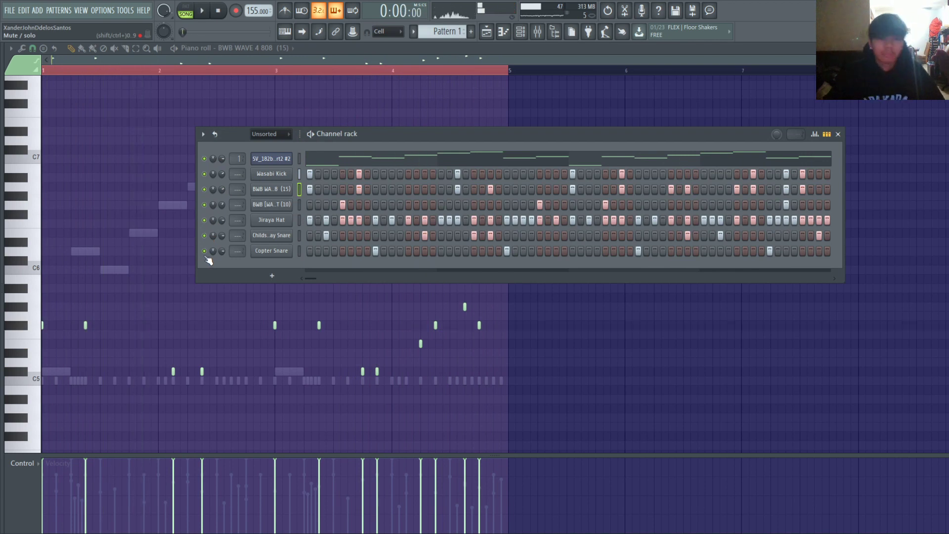
Step: Audition the BWB WAVE 4 clap samples and load CLAP (18) as a new channel
{"action": "key", "text": "alt+F8"}
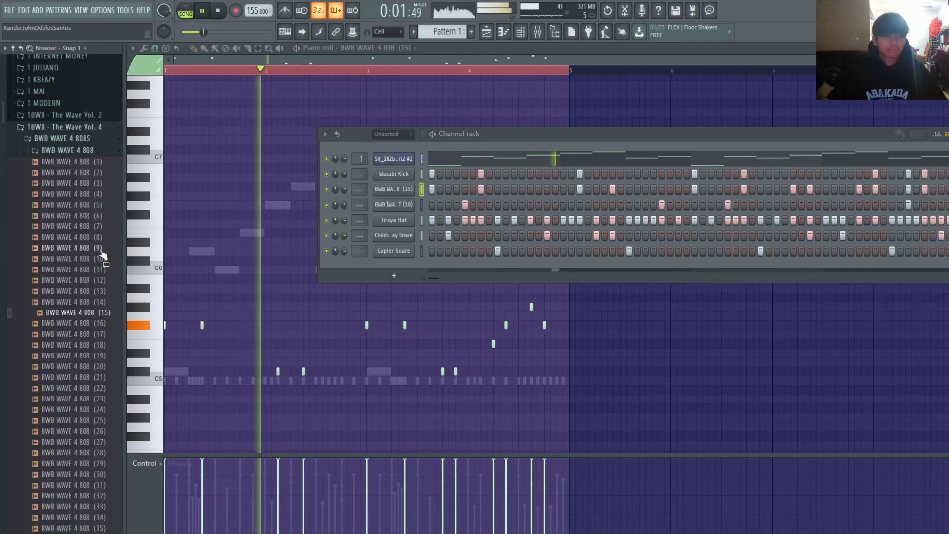
{"action": "left_click", "coordinate": [89, 150]}
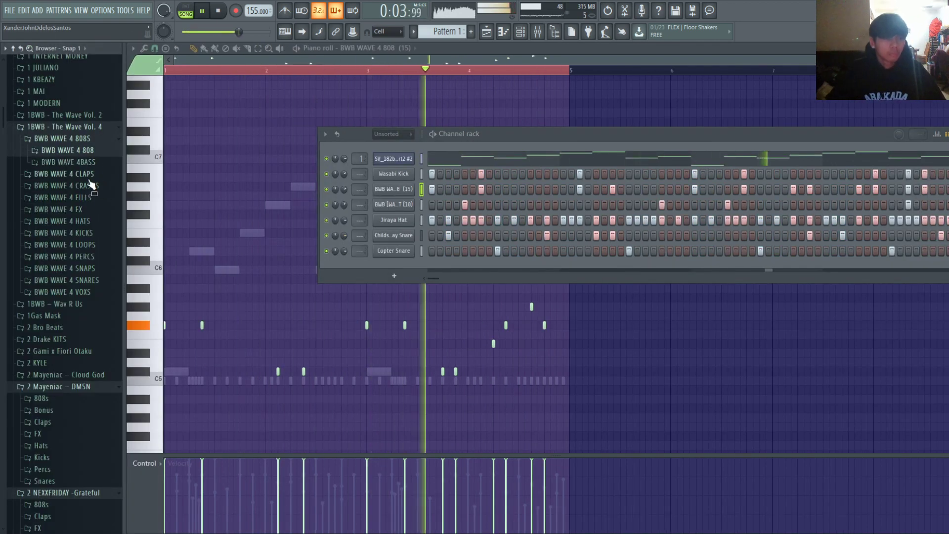
{"action": "left_click", "coordinate": [84, 174]}
{"action": "left_click", "coordinate": [66, 304]}
{"action": "key", "text": "space"}
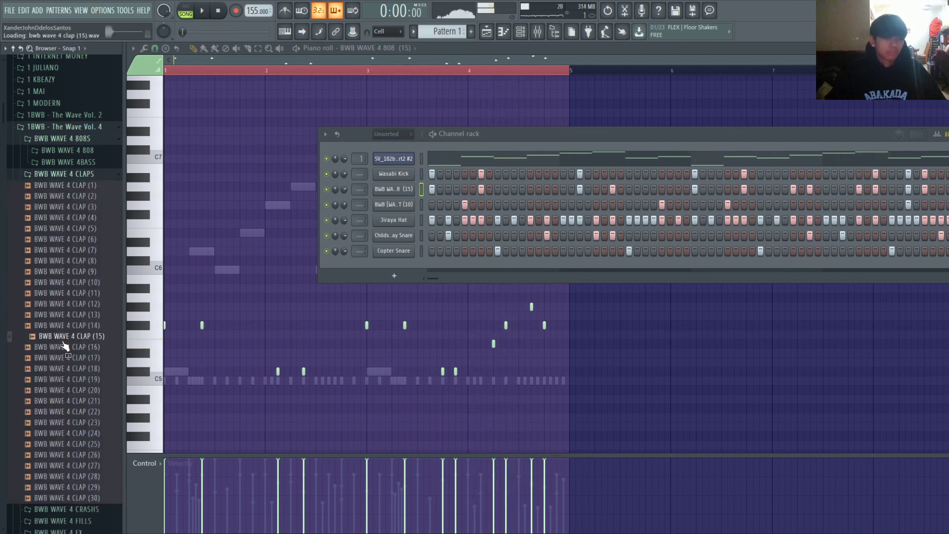
{"action": "left_click_drag", "start_coordinate": [64, 366], "coordinate": [2, 309]}
Step: Copy the Copter Snare's step pattern onto the new clap channel and play the beat
{"action": "left_click_drag", "start_coordinate": [395, 358], "coordinate": [297, 256]}
{"action": "key", "text": "ctrl+c"}
{"action": "left_click", "coordinate": [299, 266]}
{"action": "key", "text": "ctrl+v"}
{"action": "key", "text": "space"}
Step: Normalize the clap sample, adjust its fade-out and sample start, and close its channel window
{"action": "left_click", "coordinate": [286, 268]}
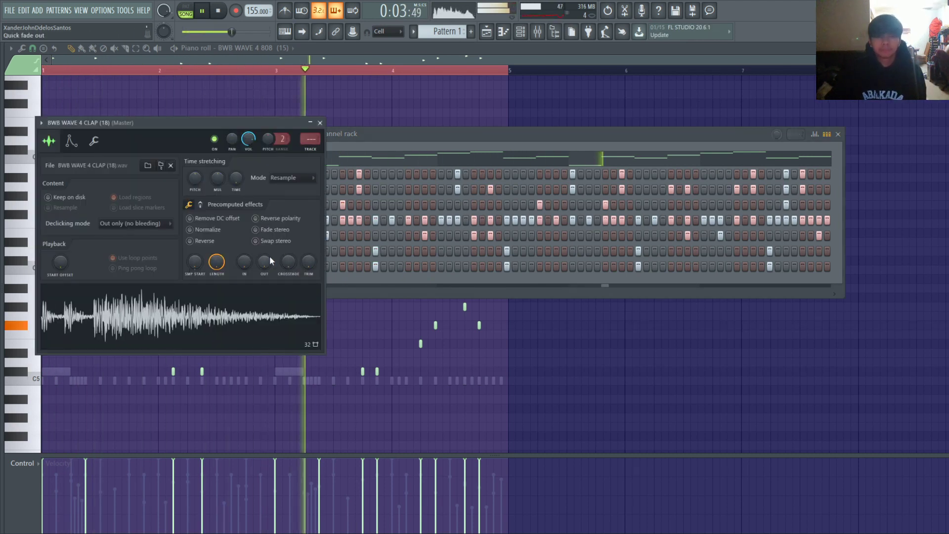
{"action": "scroll", "coordinate": [269, 261], "scroll_direction": "up", "scroll_amount": 2}
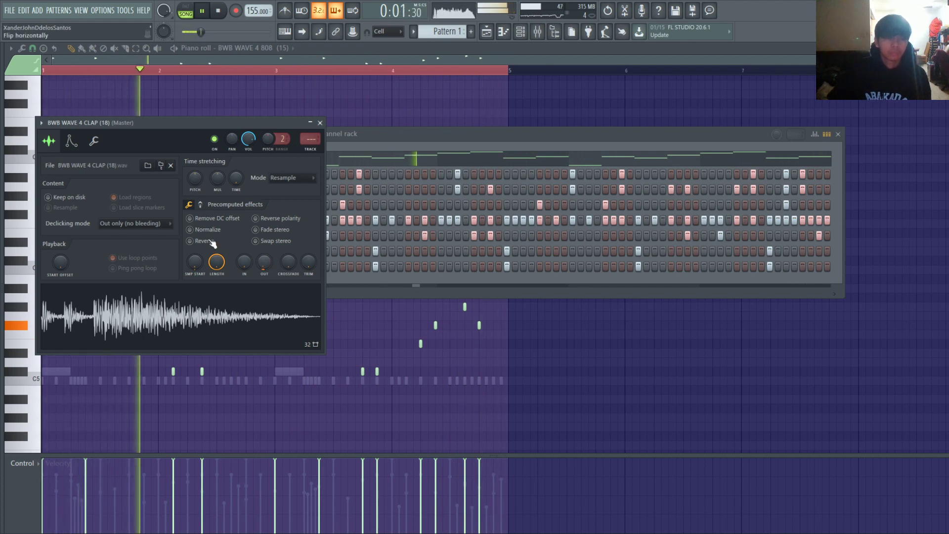
{"action": "left_click", "coordinate": [190, 230]}
{"action": "mouse_move", "coordinate": [268, 267]}
{"action": "left_mouse_down"}
{"action": "mouse_move", "coordinate": [268, 257]}
{"action": "mouse_move", "coordinate": [268, 275]}
{"action": "left_mouse_up"}
{"action": "left_click_drag", "start_coordinate": [201, 269], "coordinate": [201, 265]}
{"action": "left_click", "coordinate": [320, 123]}
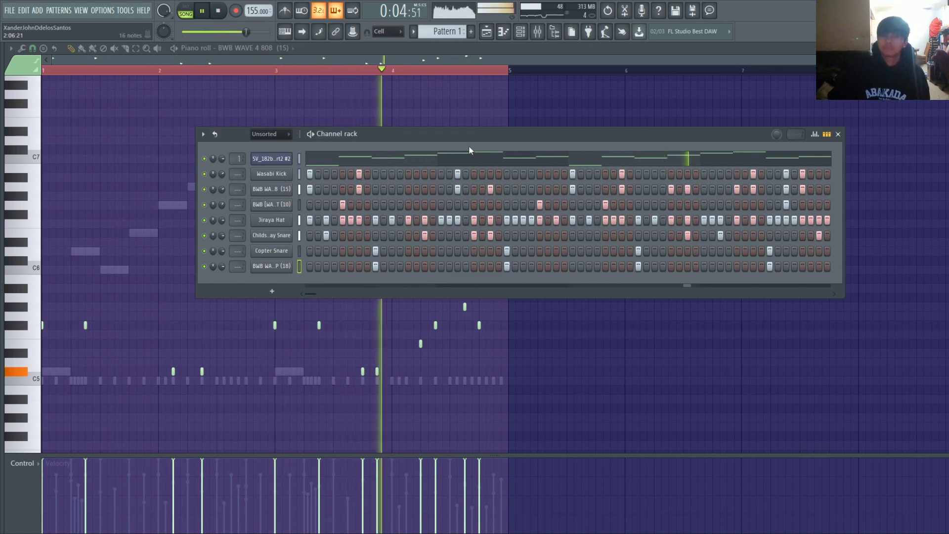
Step: Load BWB WAVE 4 PERC (24) as a new channel above the Copter Snare and set its fade-out to 40%
{"action": "key", "text": "alt+F8"}
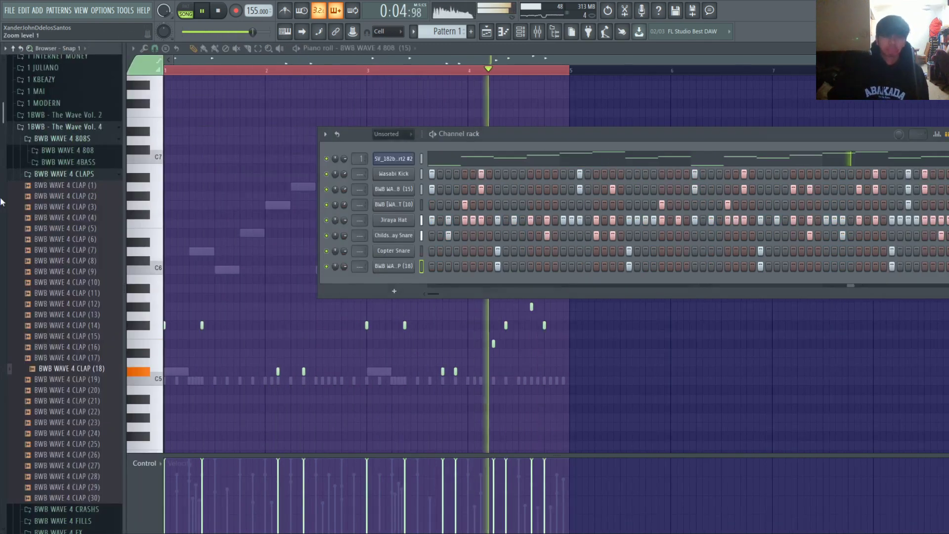
{"action": "left_click", "coordinate": [99, 175]}
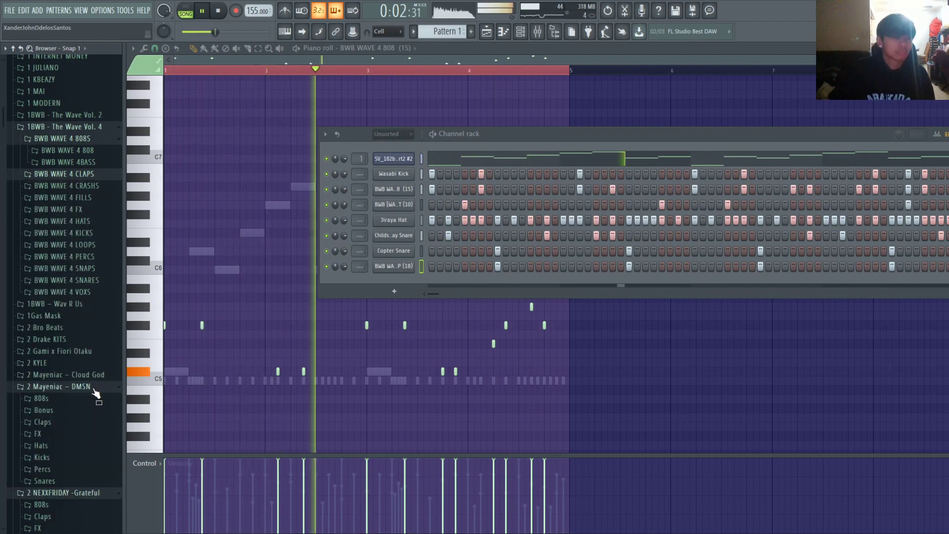
{"action": "left_click", "coordinate": [97, 256]}
{"action": "left_click", "coordinate": [80, 385]}
{"action": "key", "text": "space"}
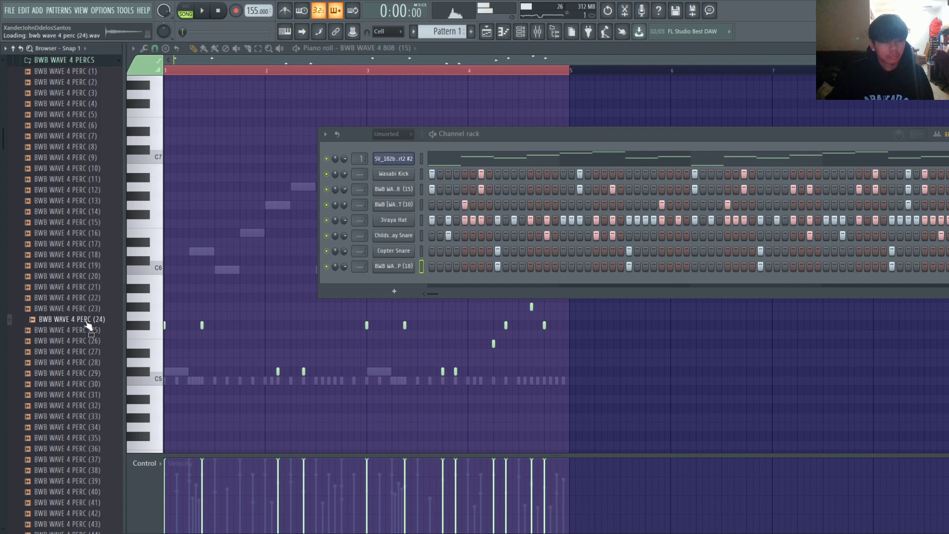
{"action": "left_click_drag", "start_coordinate": [127, 336], "coordinate": [284, 250]}
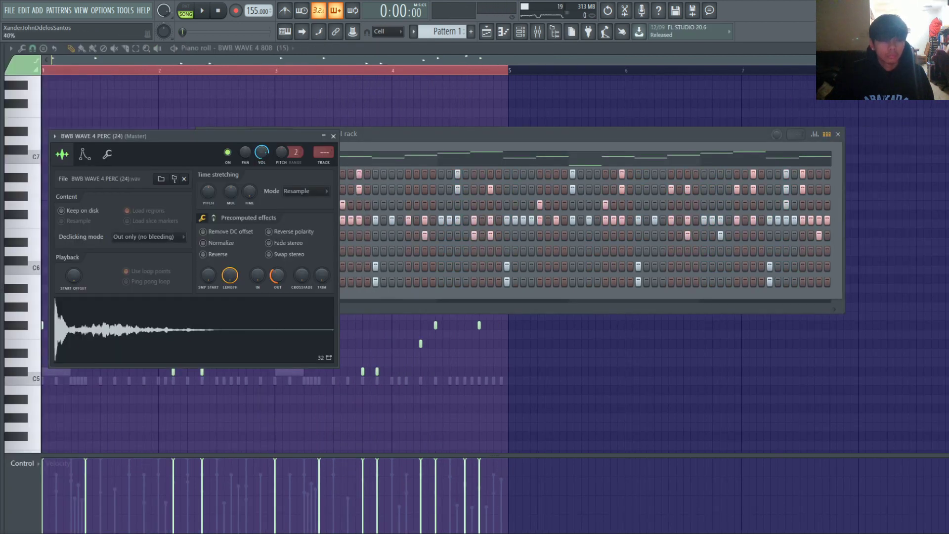
Step: Check the perc channel's miscellaneous settings, close its window and play the beat
{"action": "left_click", "coordinate": [108, 154]}
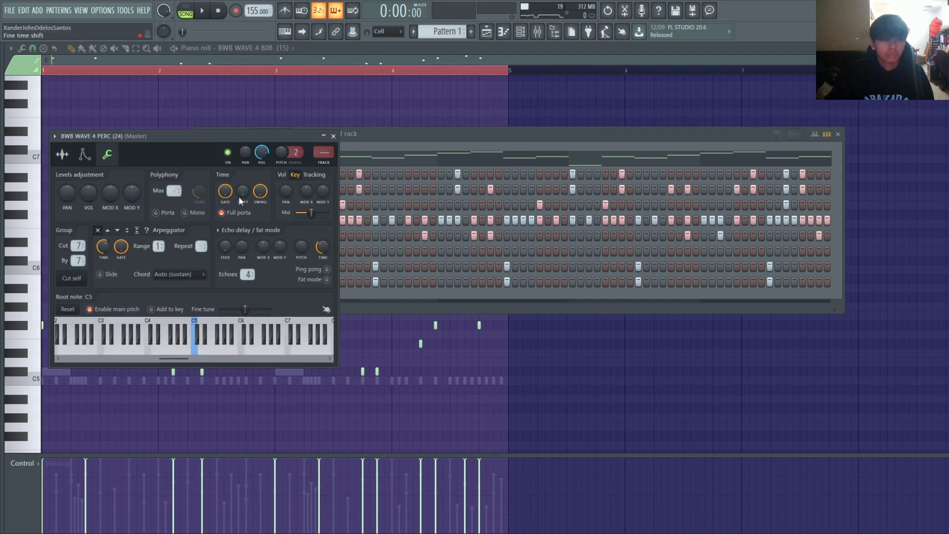
{"action": "left_click", "coordinate": [324, 137]}
{"action": "key", "text": "space"}
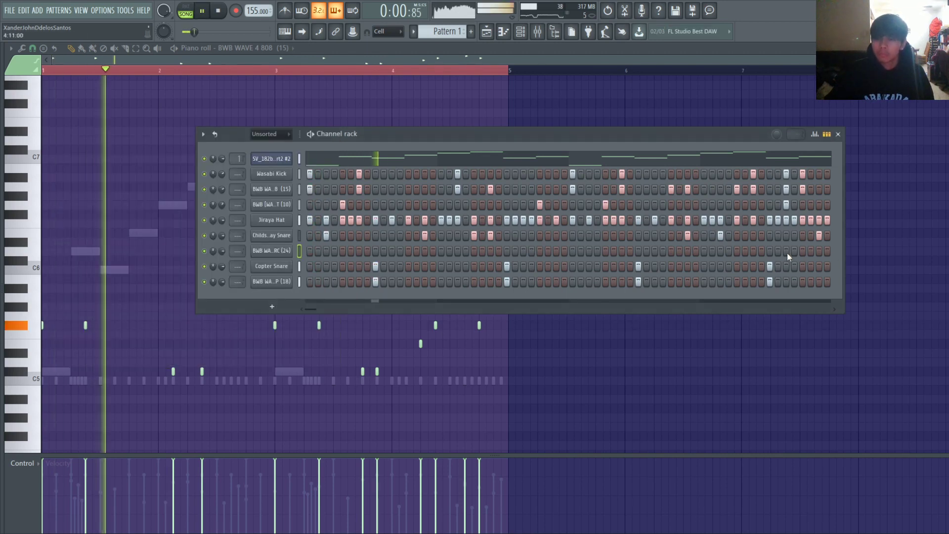
Step: Add hits on the last four steps of the BWB WAVE 4 PERC (24) channel
{"action": "left_click", "coordinate": [803, 251]}
{"action": "left_click", "coordinate": [812, 250]}
{"action": "left_click", "coordinate": [819, 251]}
{"action": "left_click", "coordinate": [827, 251]}
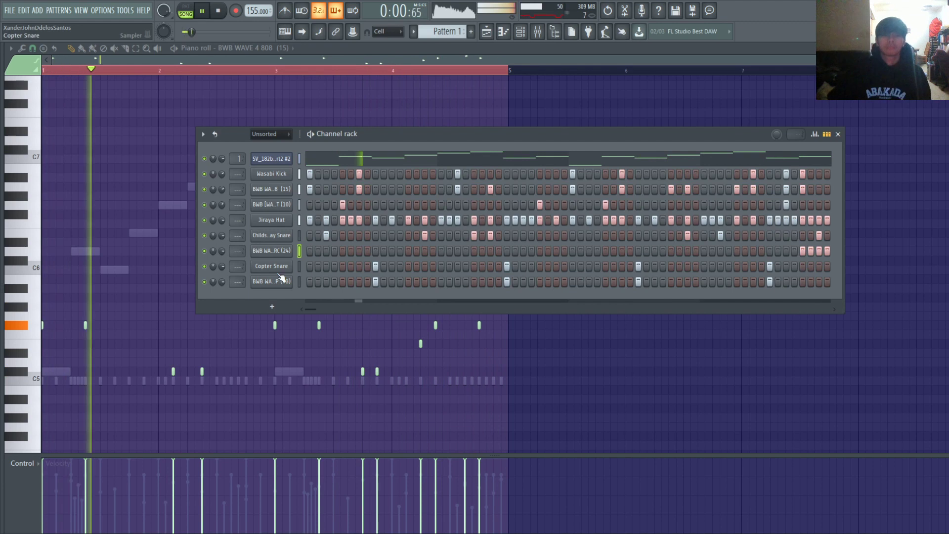
Step: Pan the four perc notes in the piano roll from fully left through about half left and half right to fully right
{"action": "key", "text": "F7"}
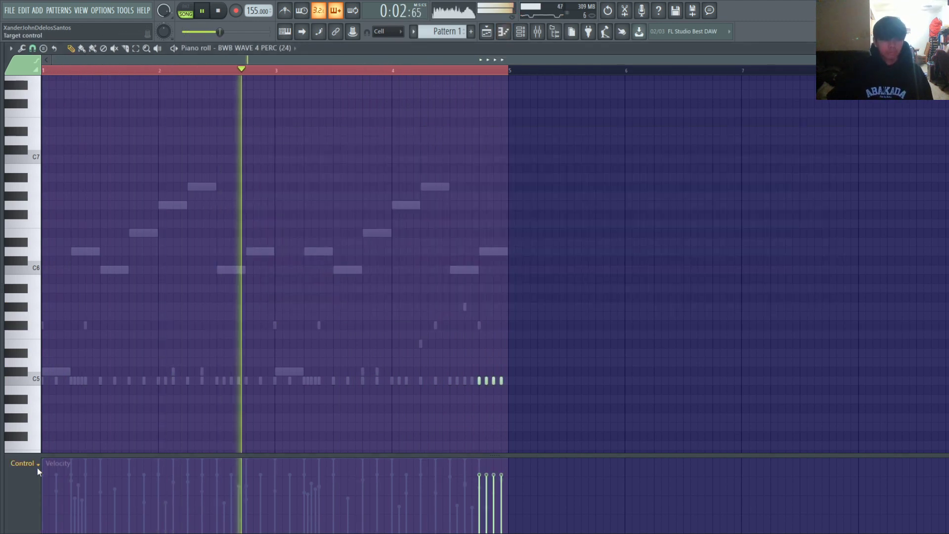
{"action": "left_click", "coordinate": [23, 463]}
{"action": "scroll", "coordinate": [589, 510], "scroll_direction": "up", "scroll_amount": 2}
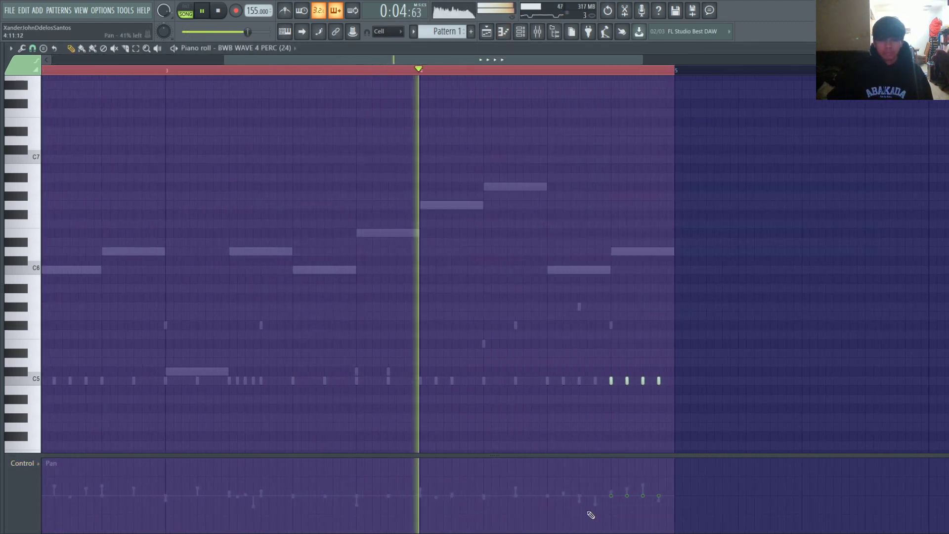
{"action": "left_click", "coordinate": [611, 519]}
{"action": "left_click", "coordinate": [659, 475]}
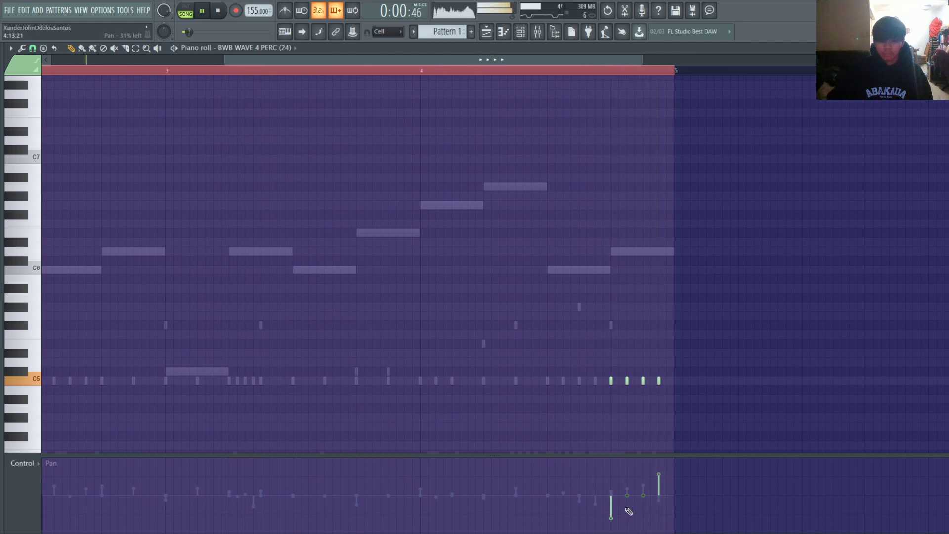
{"action": "left_click_drag", "start_coordinate": [613, 517], "coordinate": [612, 526]}
{"action": "left_click", "coordinate": [659, 474]}
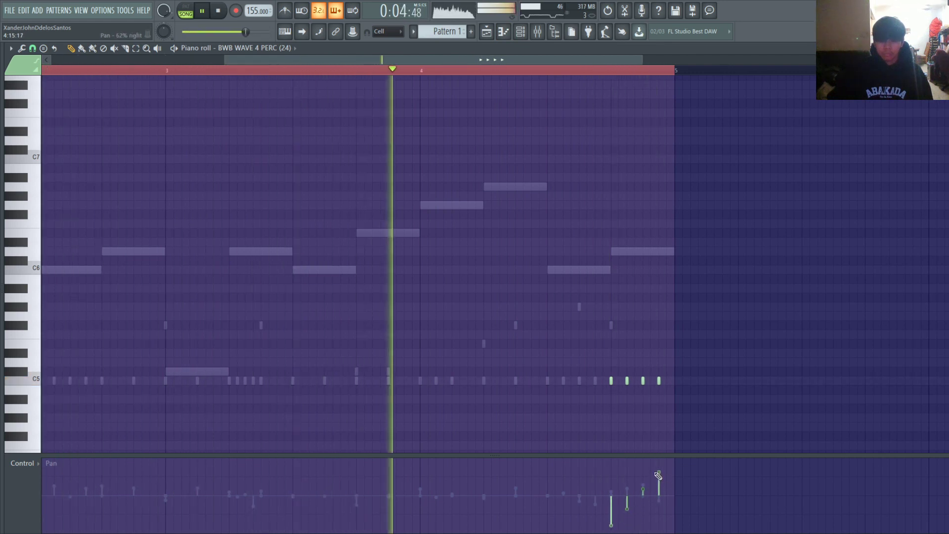
{"action": "left_click", "coordinate": [657, 469]}
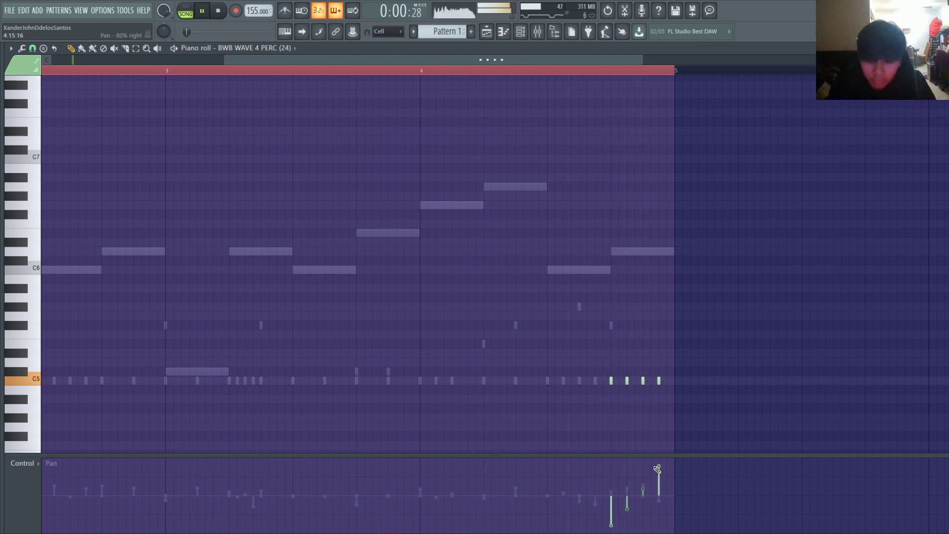
{"action": "left_click_drag", "start_coordinate": [644, 490], "coordinate": [643, 476]}
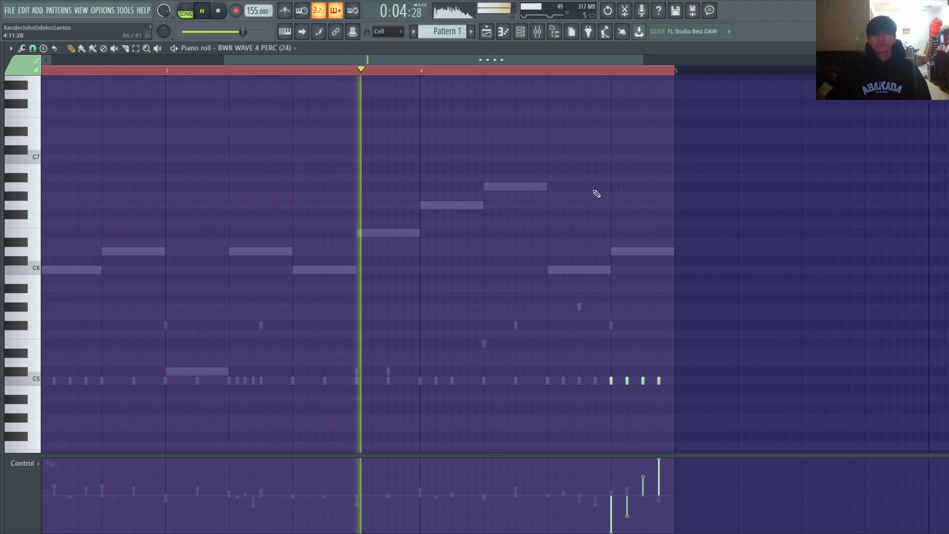
{"action": "scroll", "coordinate": [640, 238], "scroll_direction": "down", "scroll_amount": 2}
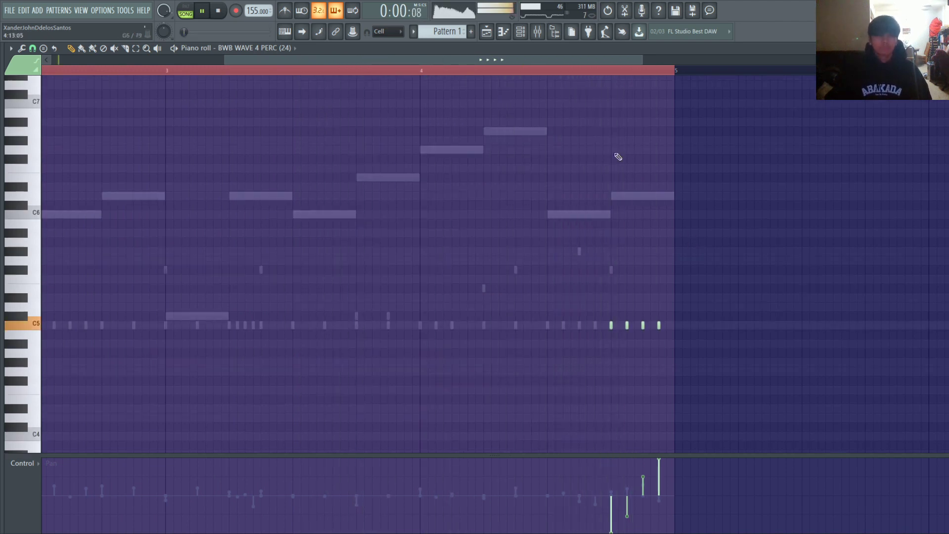
Step: Review the perc channel's envelope and sample settings during playback and close its window
{"action": "left_click", "coordinate": [521, 33]}
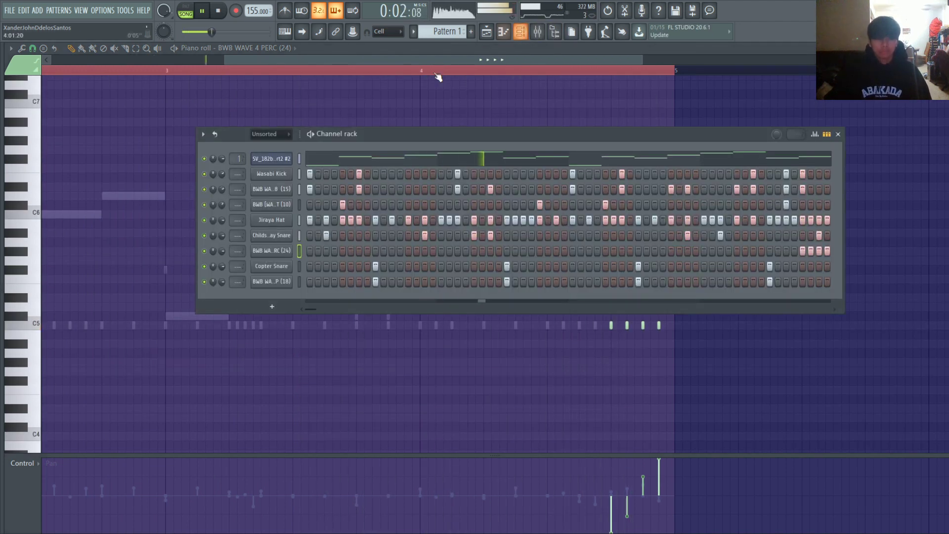
{"action": "left_click", "coordinate": [271, 250]}
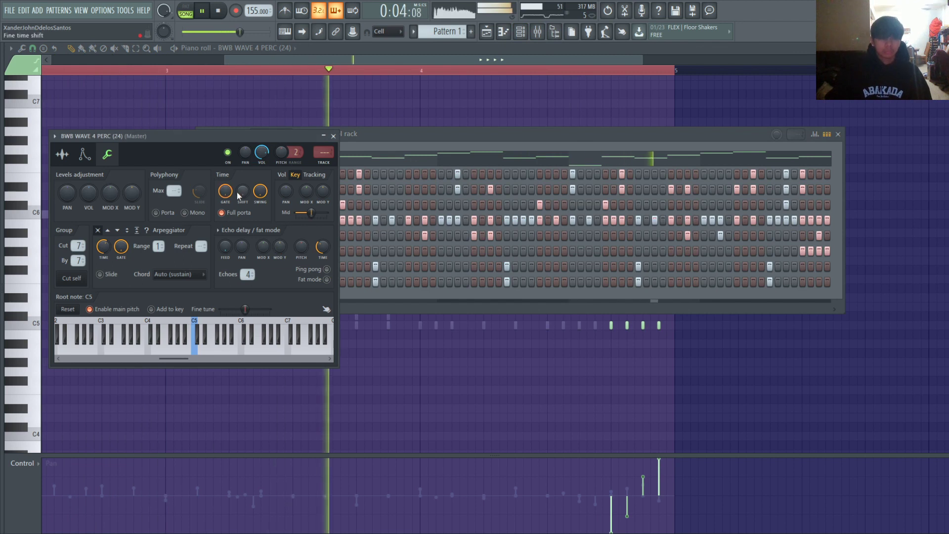
{"action": "left_click", "coordinate": [85, 154]}
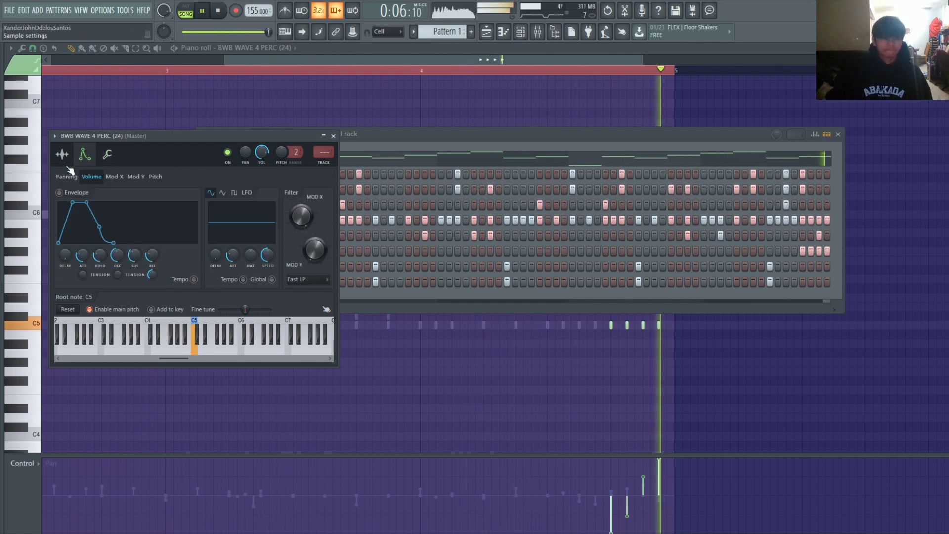
{"action": "left_click", "coordinate": [62, 154]}
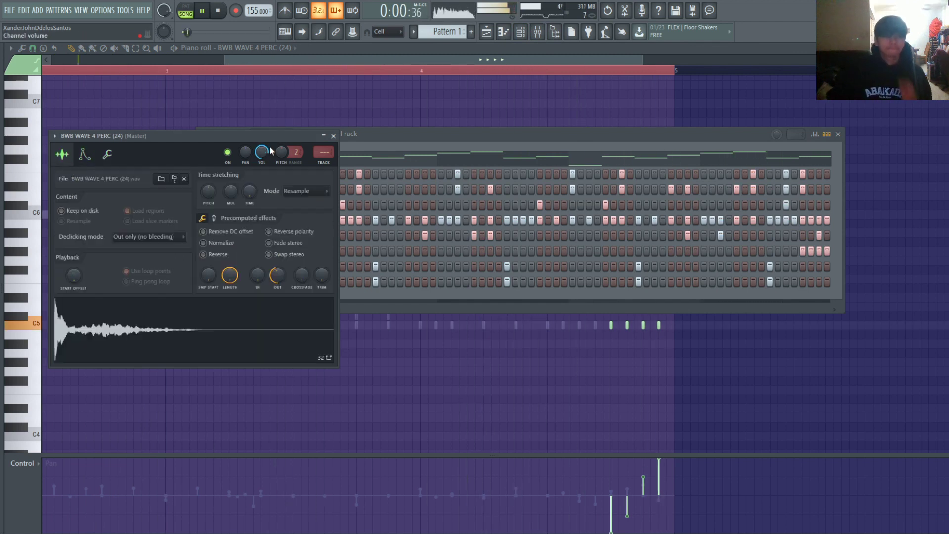
{"action": "left_click", "coordinate": [334, 134]}
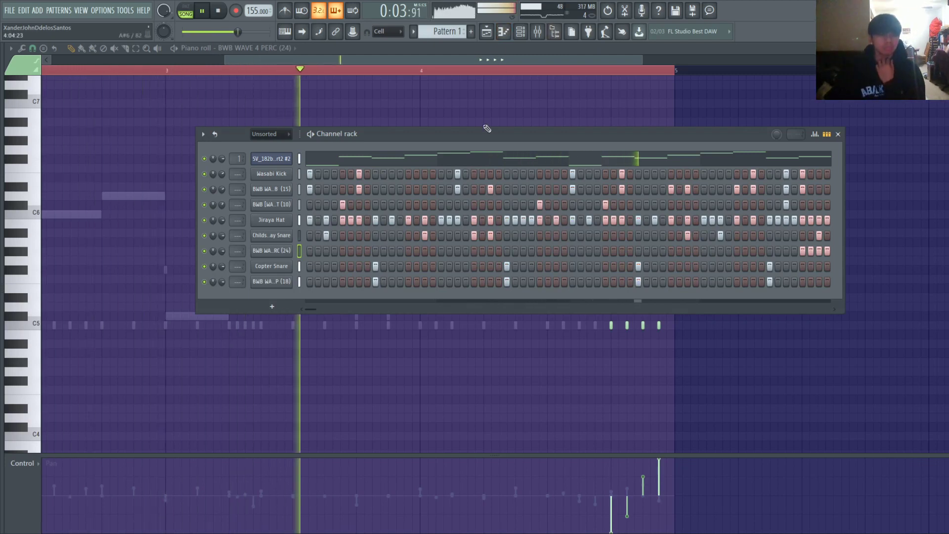
Step: Audition the drums with the melody and kick temporarily muted, and check the perc channel's sample settings
{"action": "left_click", "coordinate": [623, 103]}
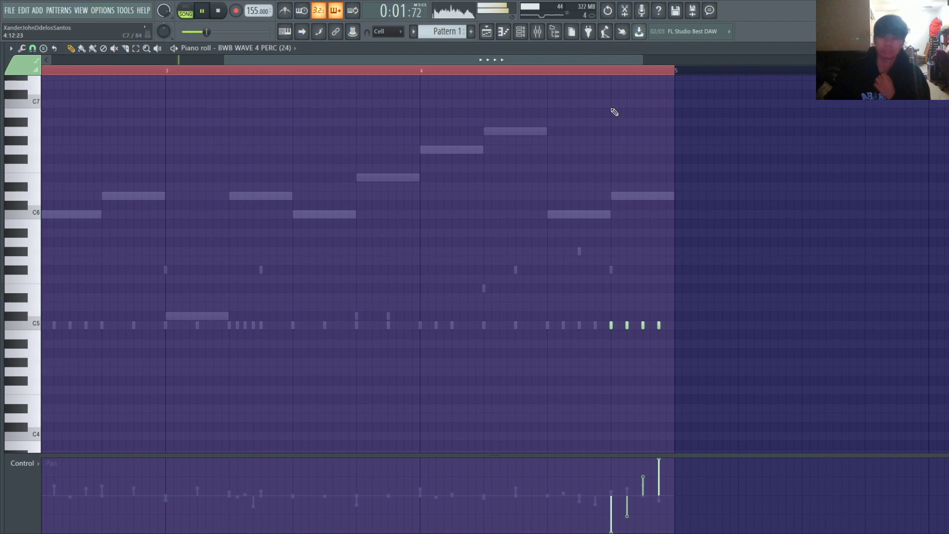
{"action": "left_click", "coordinate": [487, 31]}
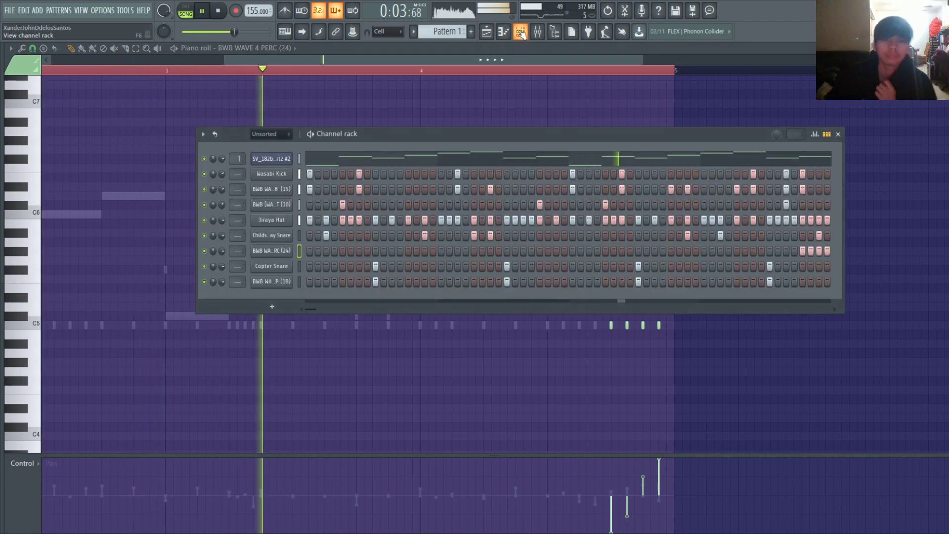
{"action": "key", "text": "space"}
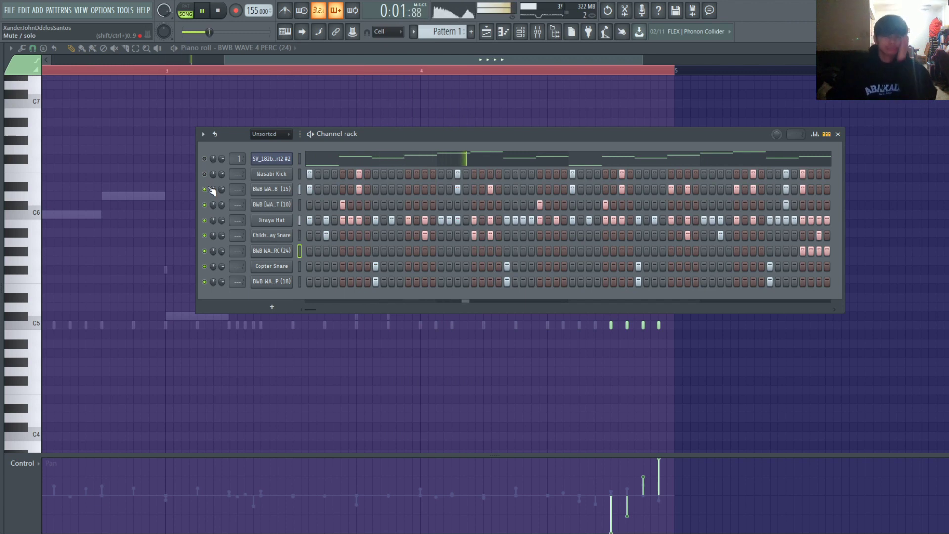
{"action": "left_click", "coordinate": [205, 174]}
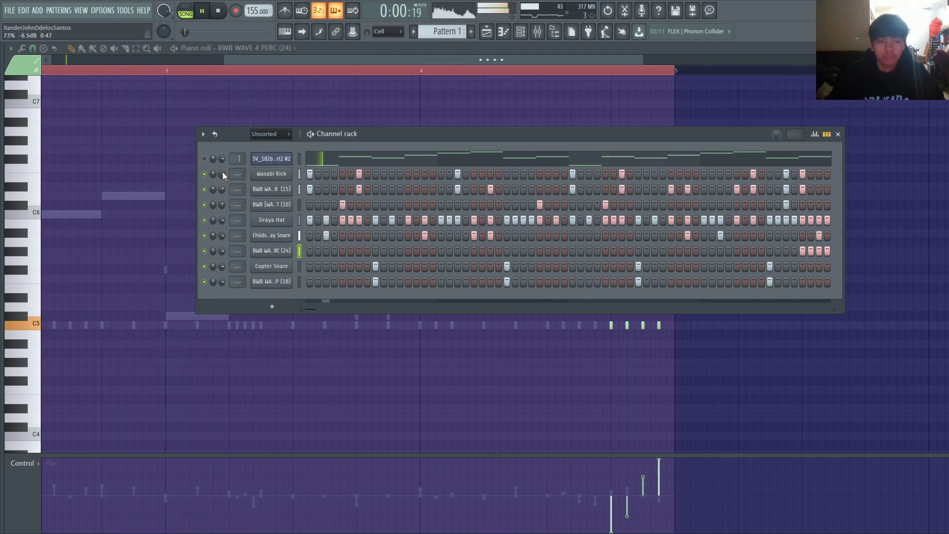
{"action": "left_click", "coordinate": [269, 255]}
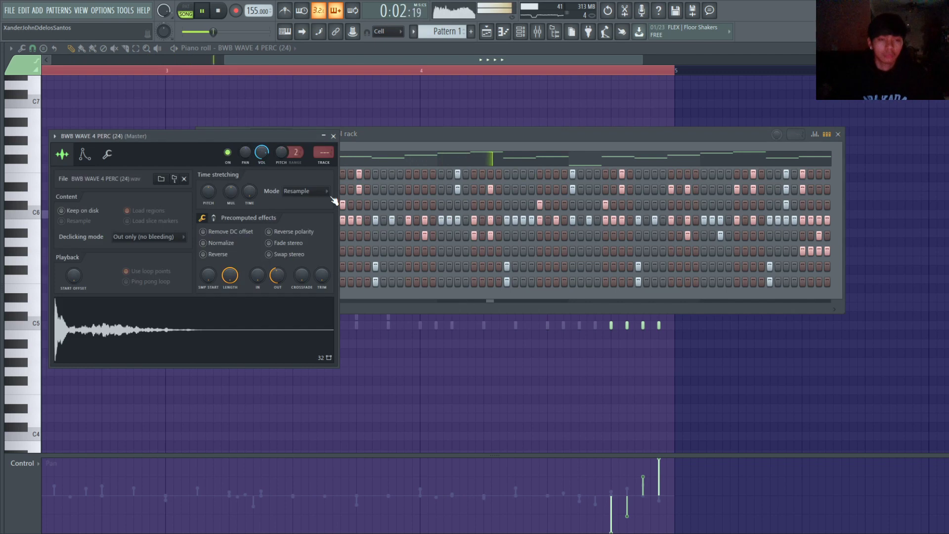
{"action": "left_click", "coordinate": [337, 141]}
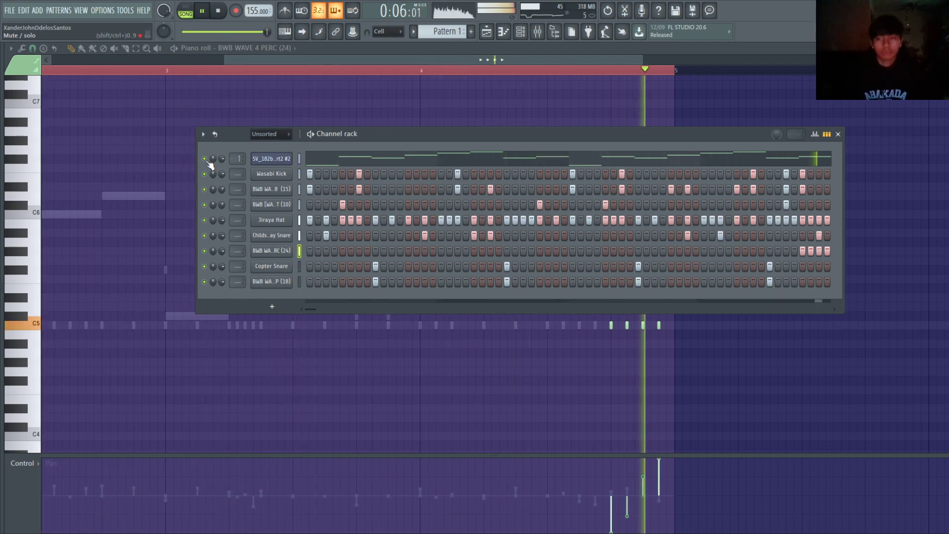
Step: Load BWB WAVE 4 VOX (9) from the VOXS folder as a new channel above the perc and add a hit on step 29
{"action": "mouse_move", "coordinate": [3, 178]}
{"action": "scroll", "coordinate": [92, 242], "scroll_direction": "up", "scroll_amount": 4}
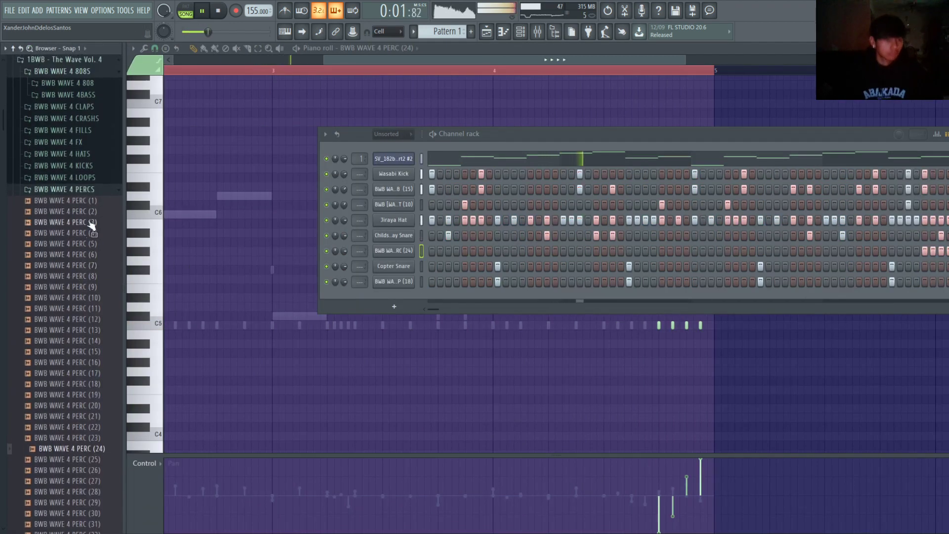
{"action": "left_click", "coordinate": [81, 191]}
{"action": "left_click", "coordinate": [93, 228]}
{"action": "left_click", "coordinate": [85, 304]}
{"action": "key", "text": "space"}
{"action": "left_click_drag", "start_coordinate": [64, 367], "coordinate": [69, 387]}
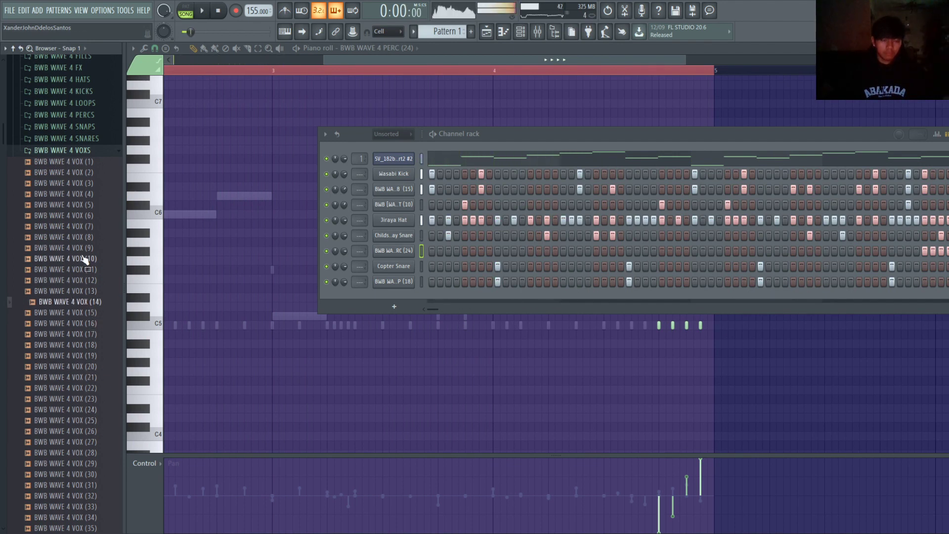
{"action": "left_click_drag", "start_coordinate": [79, 255], "coordinate": [474, 226]}
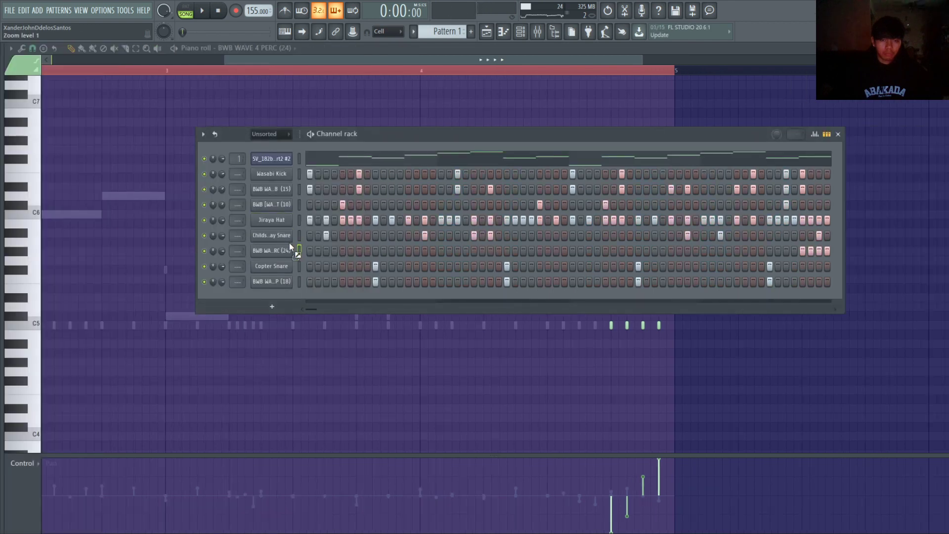
{"action": "left_click_drag", "start_coordinate": [289, 242], "coordinate": [290, 243]}
{"action": "key", "text": "space"}
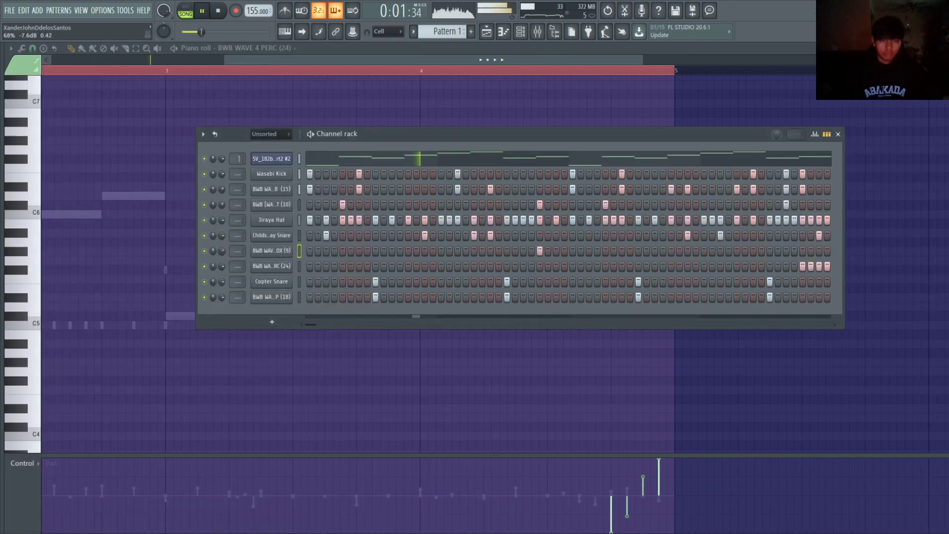
Step: Normalize the BWB WAVE 4 VOX (9) sample and close its channel window
{"action": "key", "text": "space"}
{"action": "left_click", "coordinate": [272, 251]}
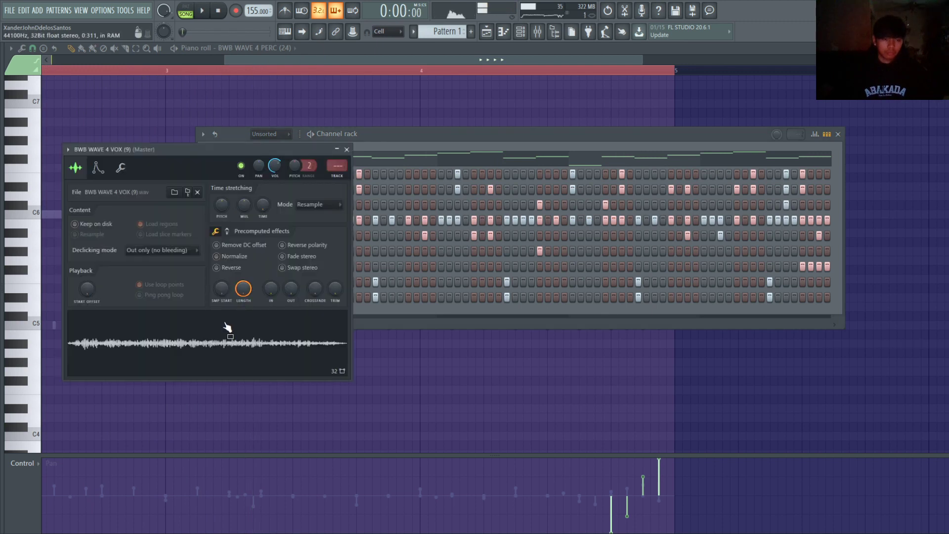
{"action": "left_click", "coordinate": [217, 256]}
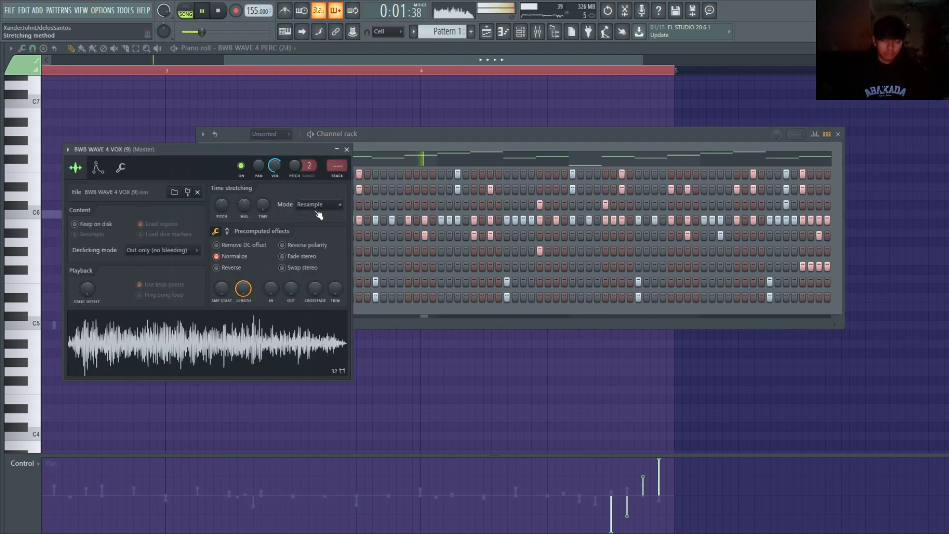
{"action": "left_click", "coordinate": [348, 149]}
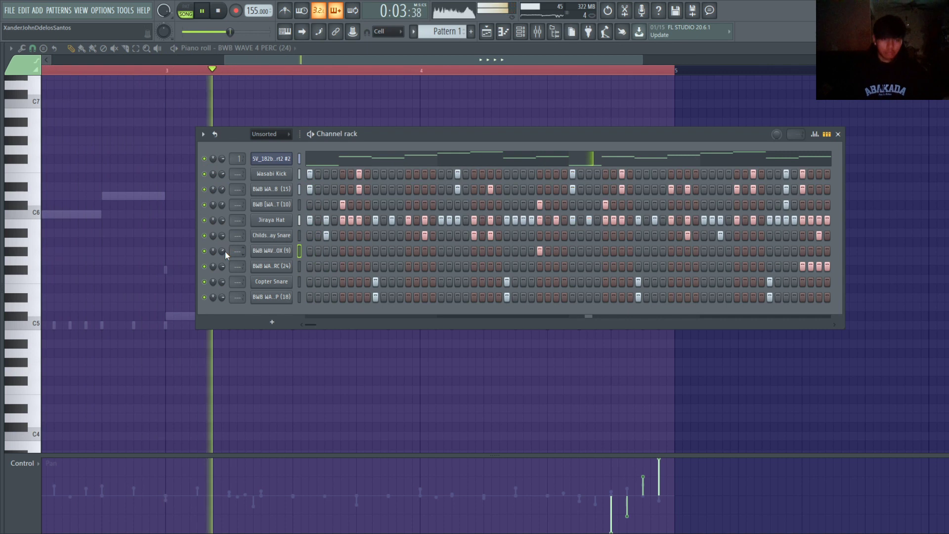
Step: Preview more samples in the BWB WAVE 4 PERCS folder, including PERC (27) and PERC (43), and hide the browser
{"action": "key", "text": "alt+F8"}
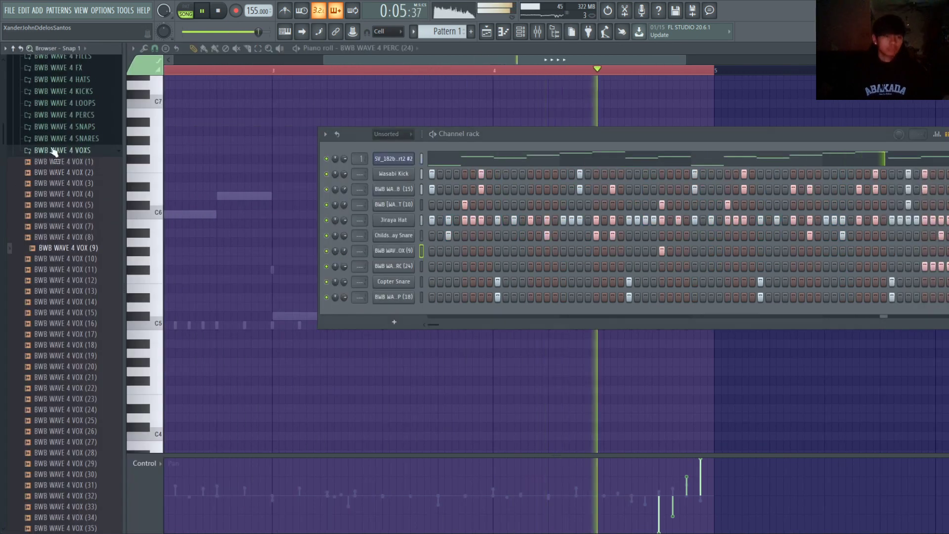
{"action": "left_click", "coordinate": [65, 155]}
{"action": "key", "text": "space"}
{"action": "left_click", "coordinate": [74, 115]}
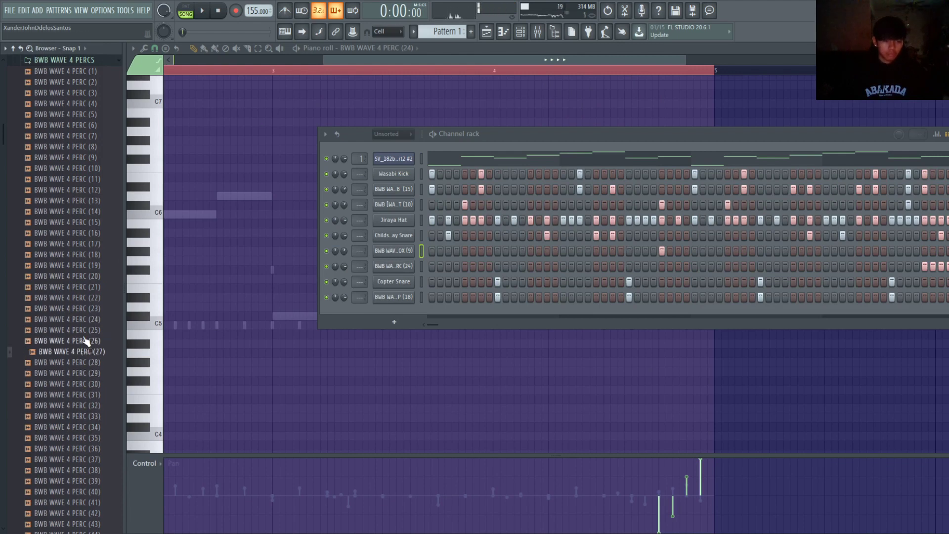
{"action": "scroll", "coordinate": [76, 395], "scroll_direction": "down", "scroll_amount": 4}
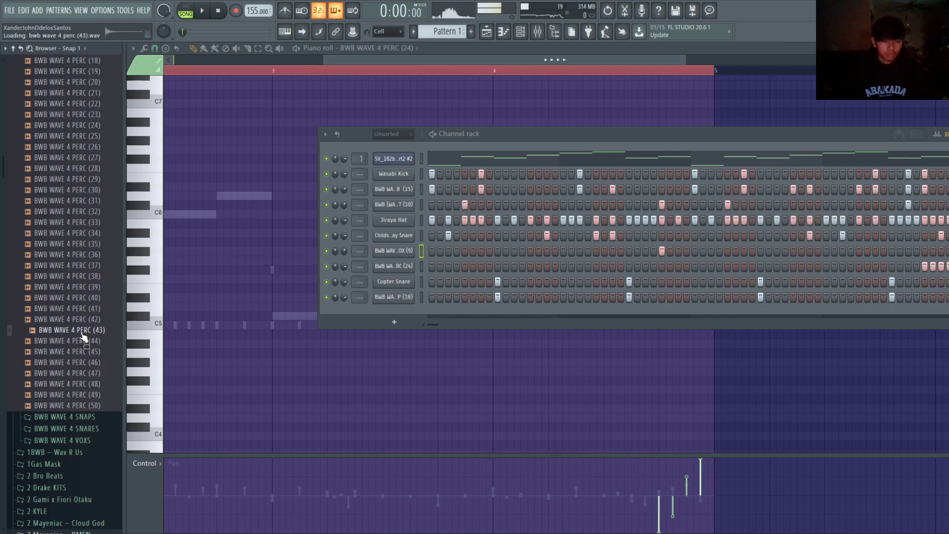
{"action": "key", "text": "space"}
{"action": "key", "text": "alt+F8"}
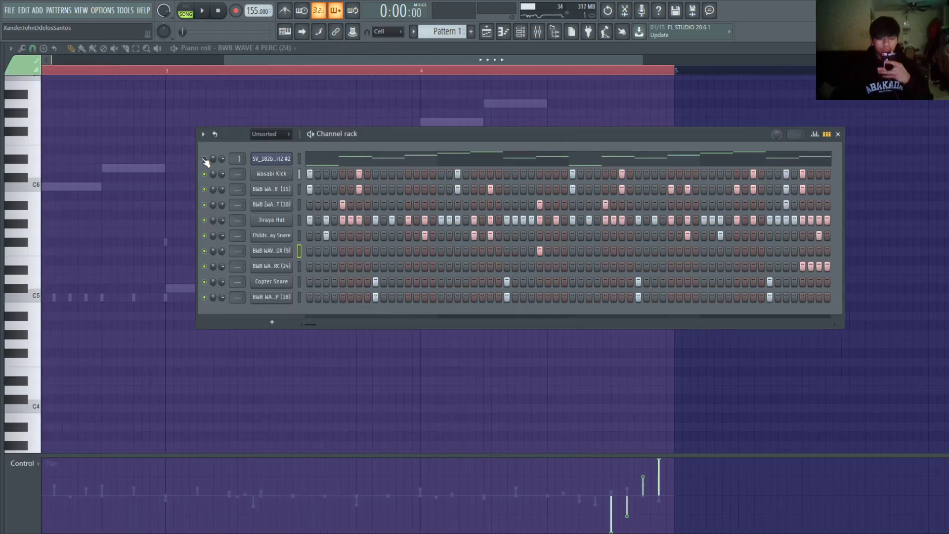